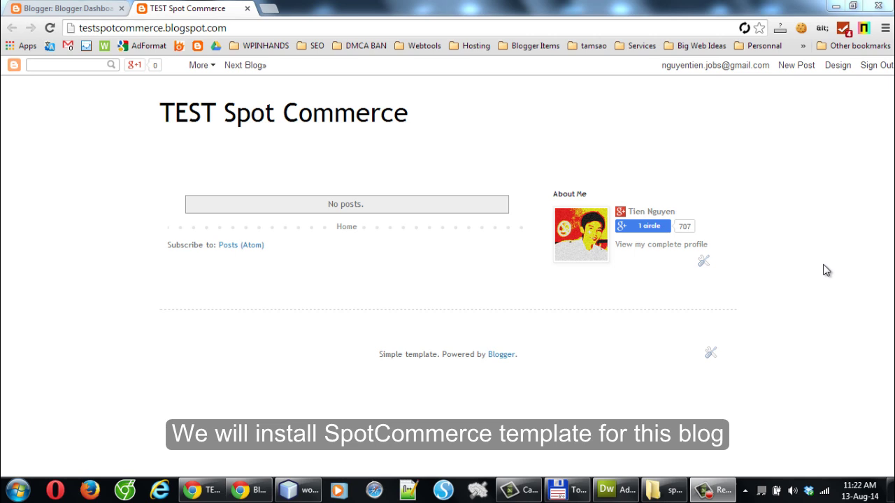
- In Windows Explorer, open spotcommerce.v1.0.0.xml from the SpotCommerce-template-xml folder with Notepad
{"action": "left_click", "coordinate": [667, 492]}
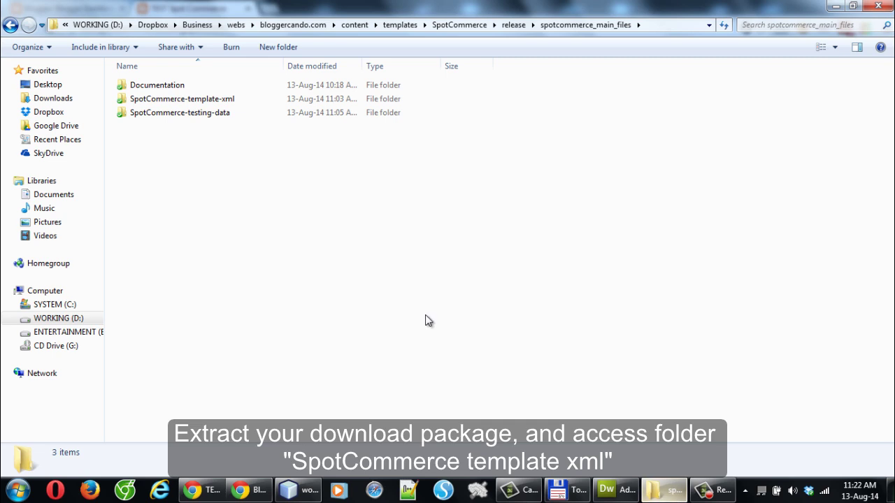
{"action": "double_click", "coordinate": [183, 100]}
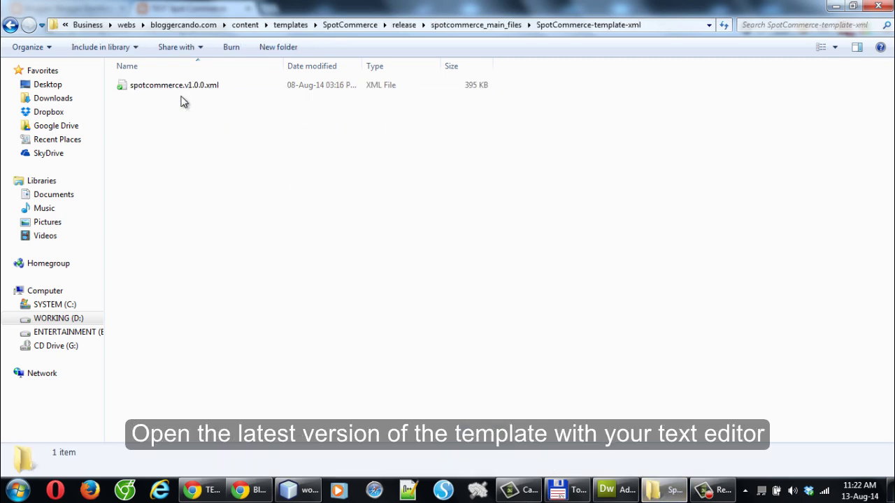
{"action": "right_click", "coordinate": [183, 86]}
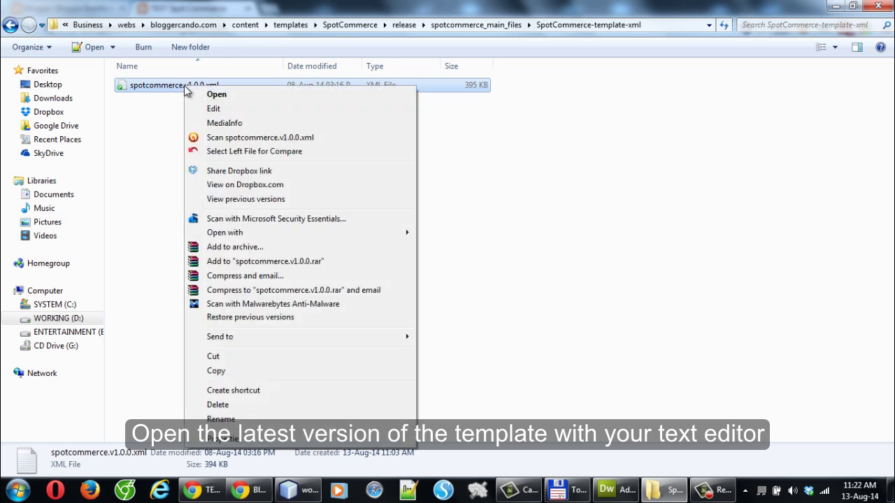
{"action": "mouse_move", "coordinate": [240, 232]}
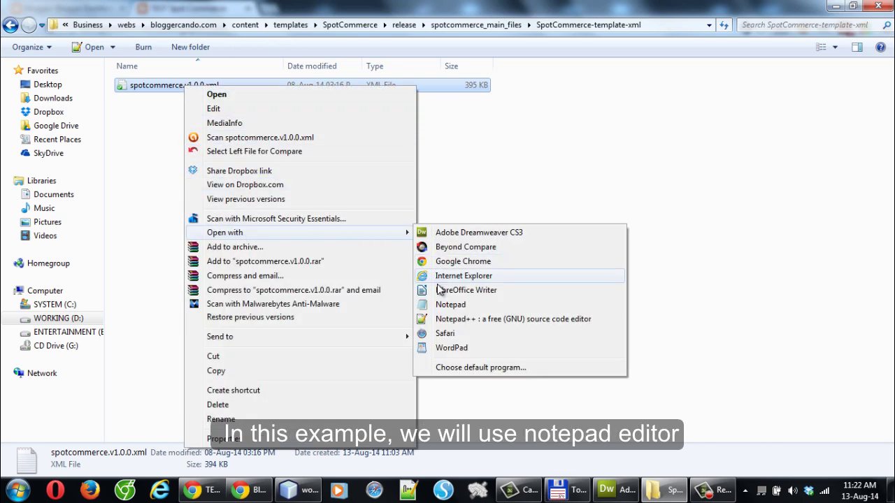
{"action": "left_click", "coordinate": [442, 309]}
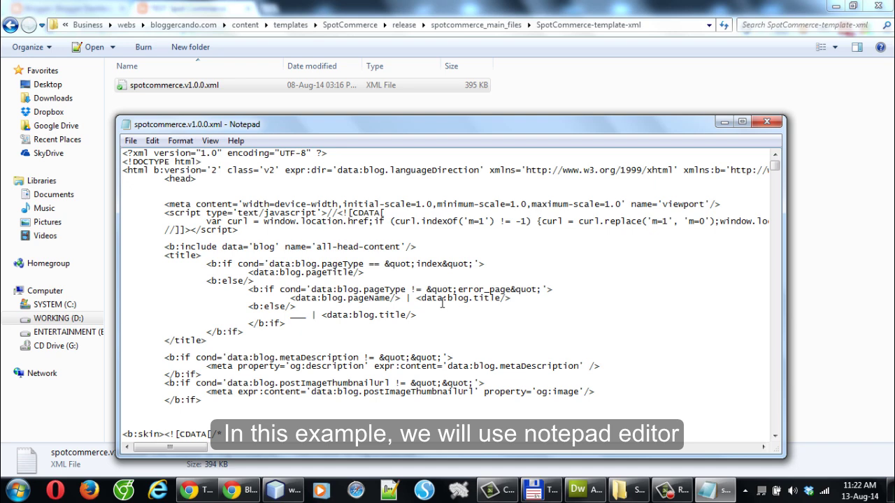
- Copy all the code in spotcommerce.v1.0.0.xml and close Notepad
{"action": "right_click", "coordinate": [314, 204]}
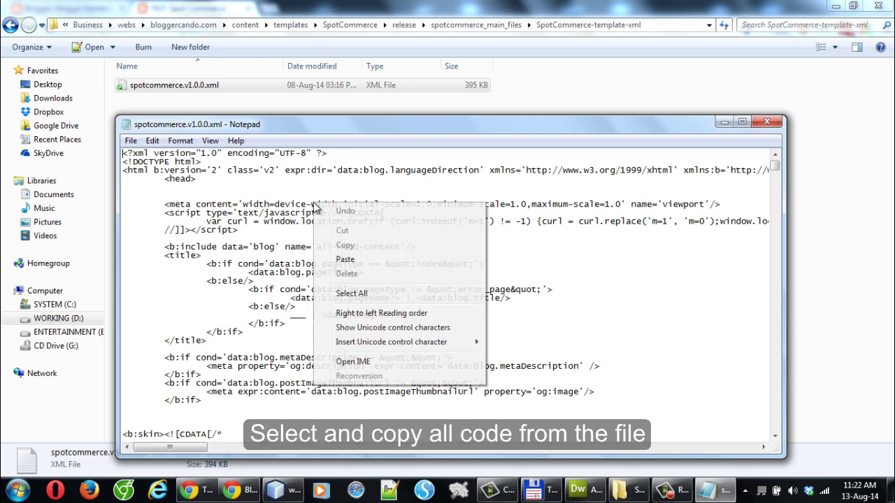
{"action": "left_click", "coordinate": [351, 294]}
{"action": "right_click", "coordinate": [272, 215]}
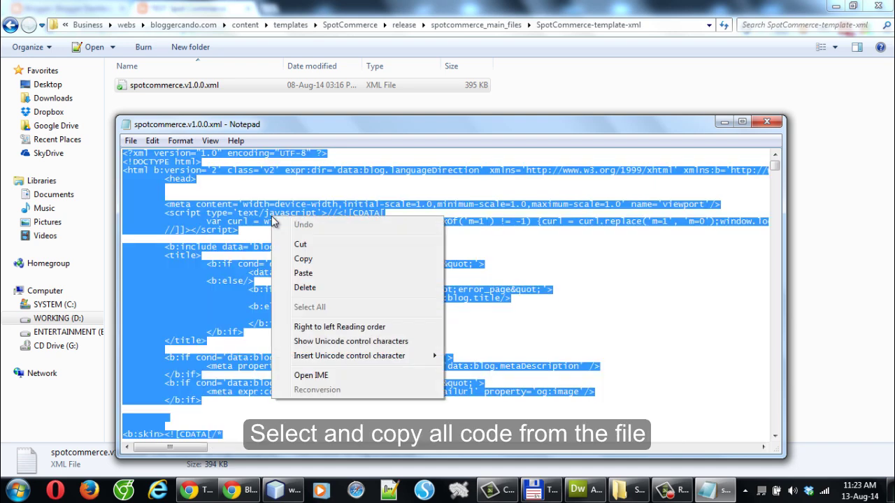
{"action": "left_click", "coordinate": [301, 260]}
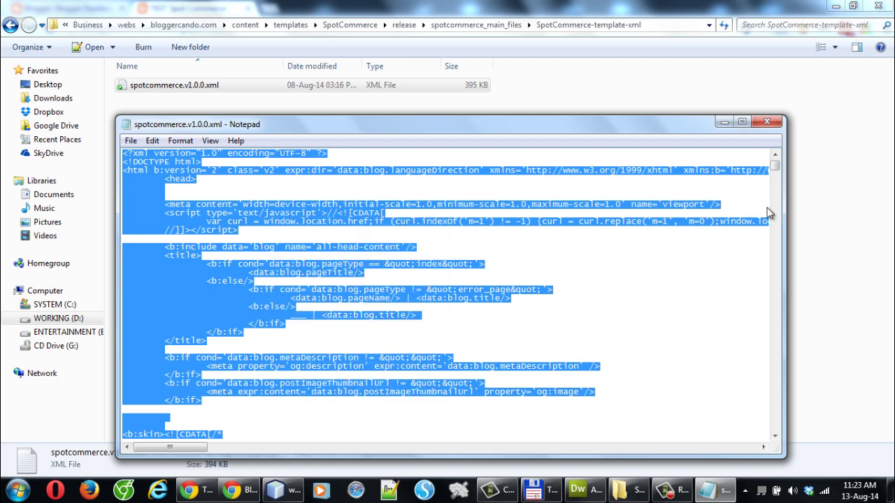
{"action": "left_click", "coordinate": [774, 129]}
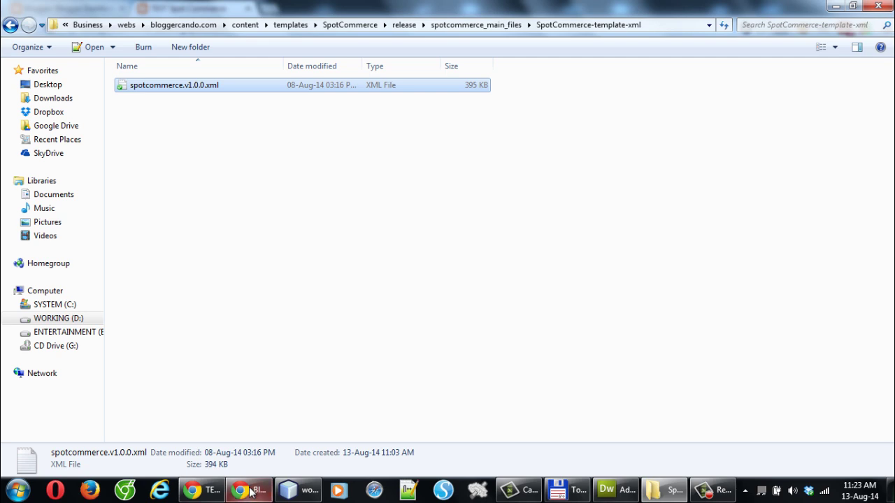
- Switch to Blogger in Chrome and open the HTML editor for the TEST Spot Commerce blog's template
{"action": "mouse_move", "coordinate": [251, 493]}
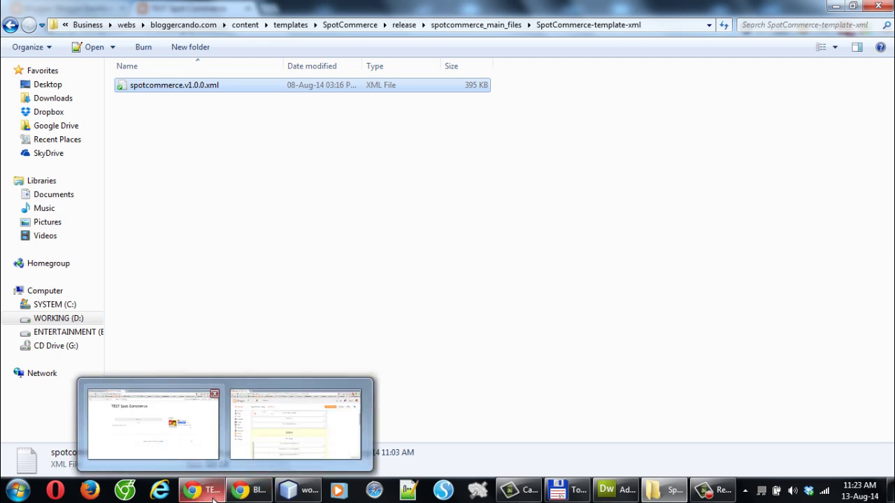
{"action": "left_click", "coordinate": [214, 495]}
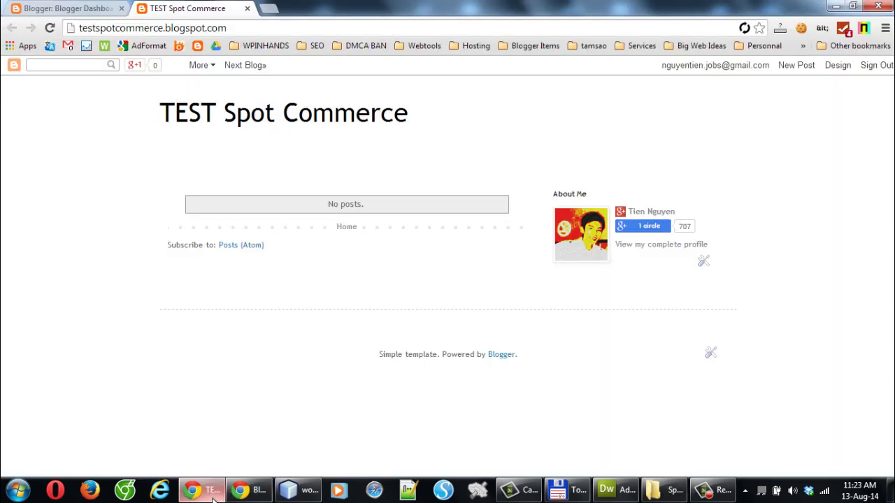
{"action": "left_click", "coordinate": [95, 5]}
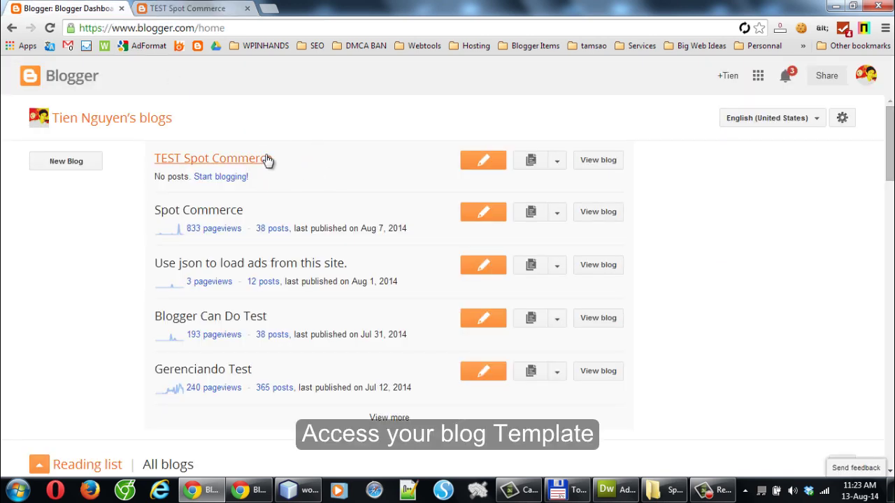
{"action": "left_click", "coordinate": [557, 165]}
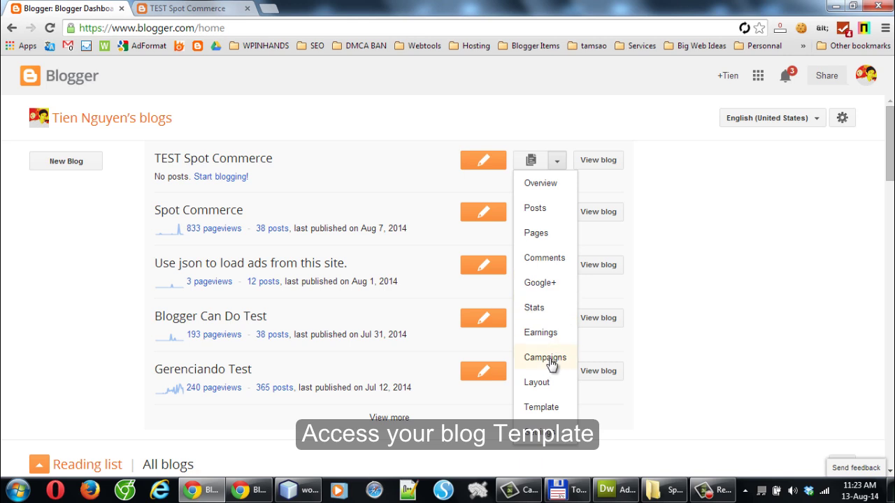
{"action": "left_click", "coordinate": [539, 408]}
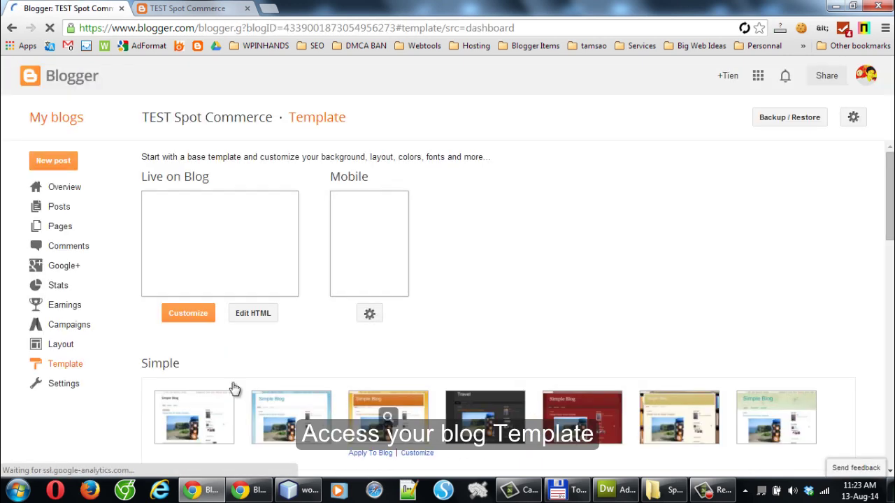
{"action": "left_click", "coordinate": [82, 367]}
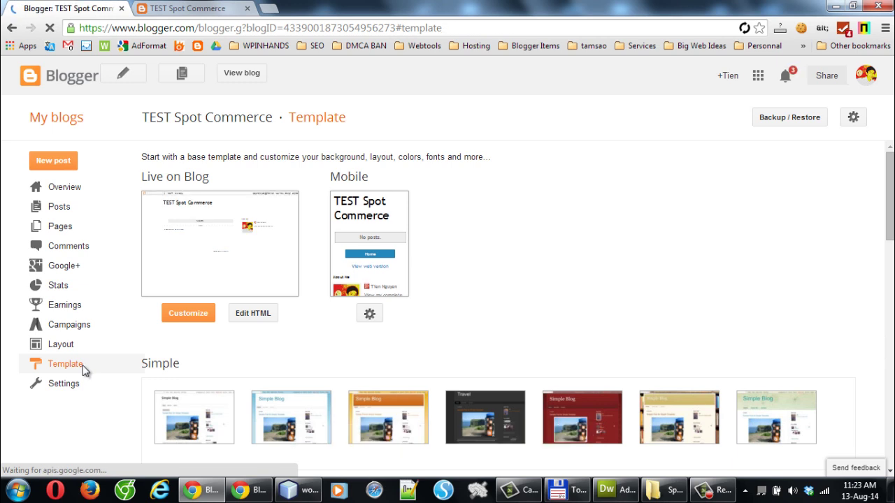
{"action": "left_click", "coordinate": [253, 318]}
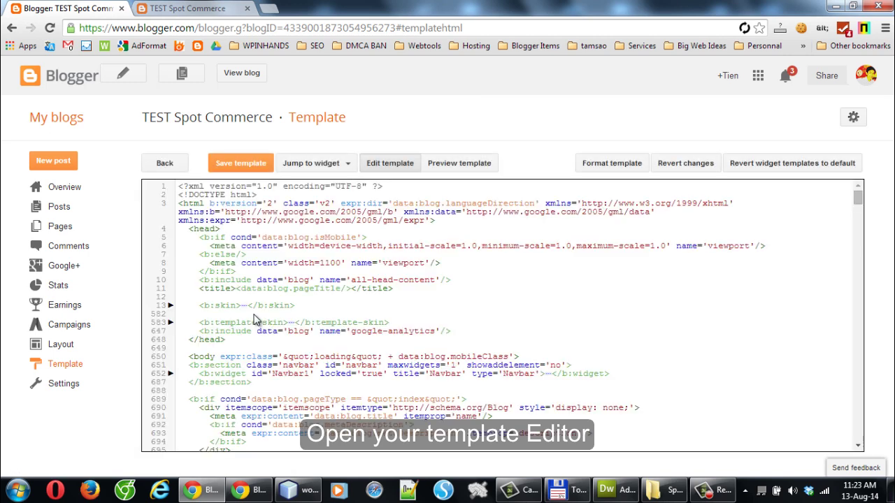
- Replace all of the blog's template code with the copied SpotCommerce code and save the template
{"action": "right_click", "coordinate": [424, 249]}
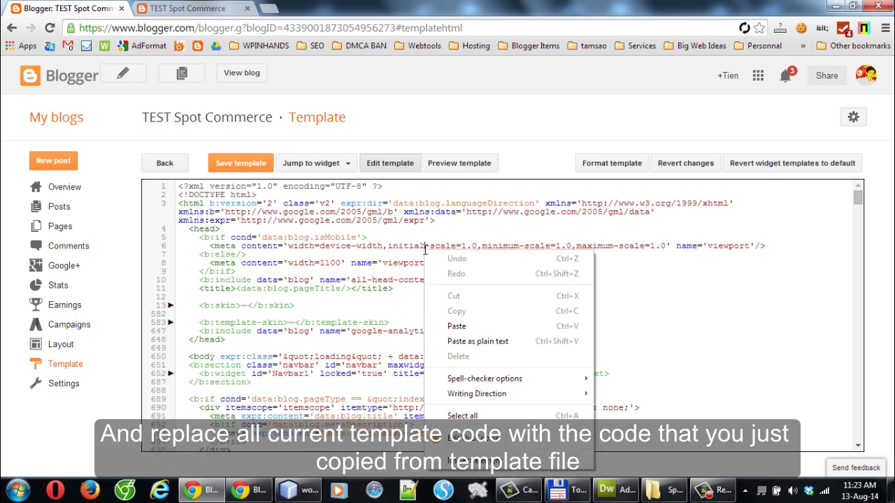
{"action": "left_click", "coordinate": [459, 418]}
{"action": "right_click", "coordinate": [390, 248]}
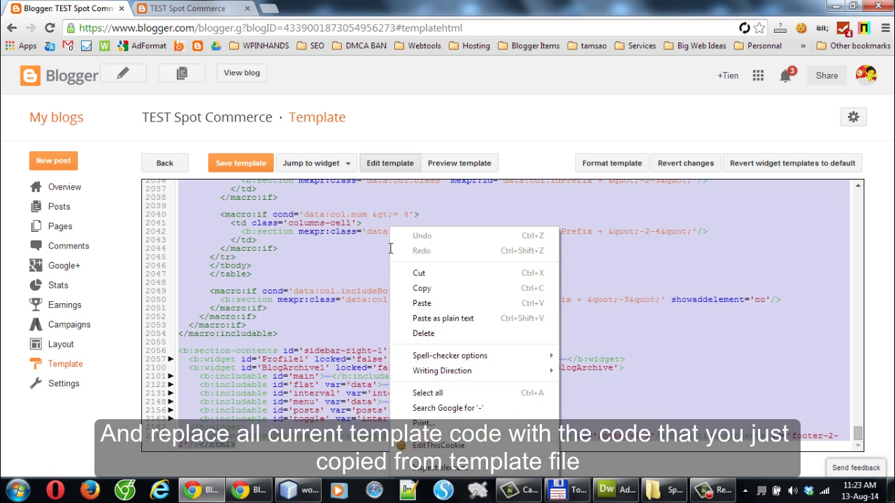
{"action": "left_click", "coordinate": [423, 304]}
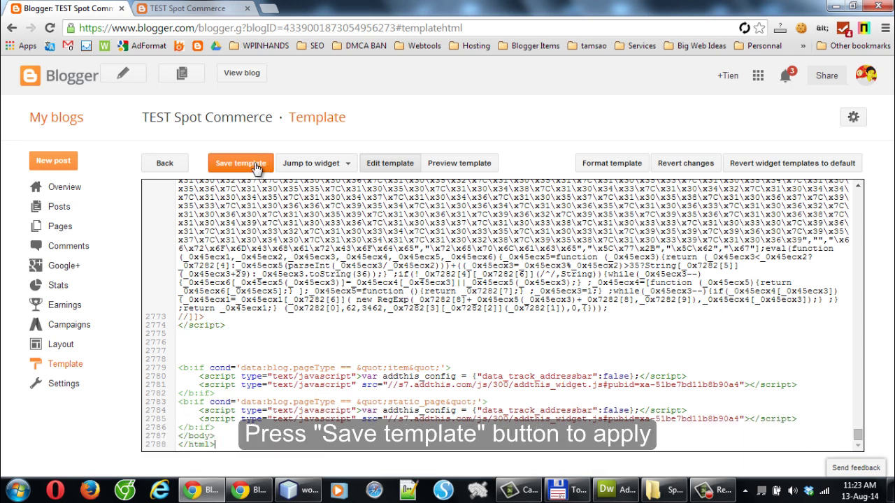
{"action": "left_click", "coordinate": [256, 167]}
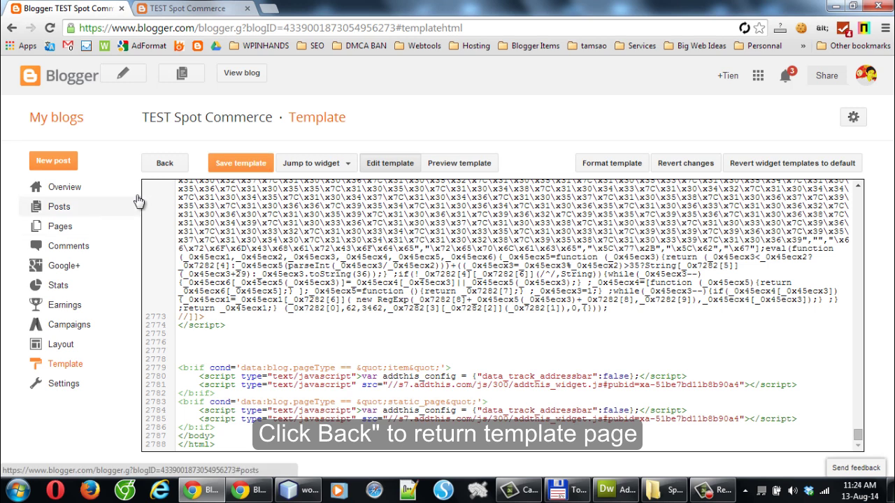
- Return to the template overview and set the blog to show the desktop template on mobile devices, saving the choice
{"action": "left_click", "coordinate": [161, 171]}
{"action": "left_click", "coordinate": [479, 114]}
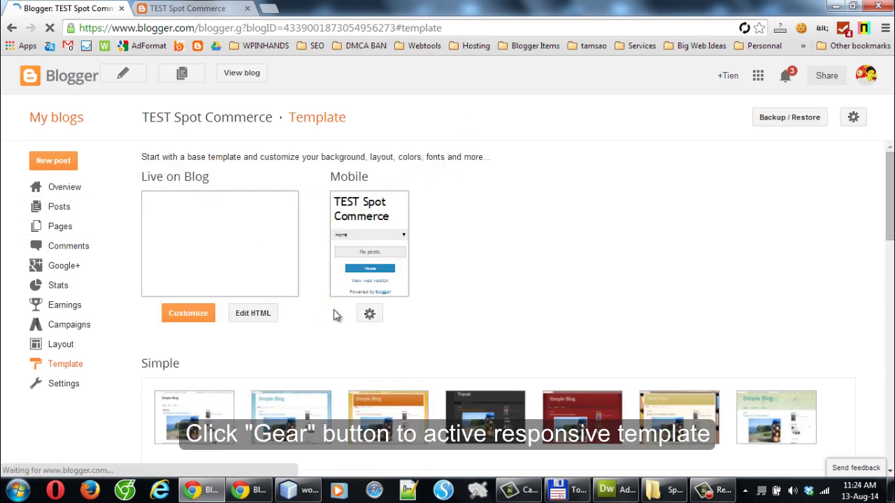
{"action": "left_click", "coordinate": [371, 314]}
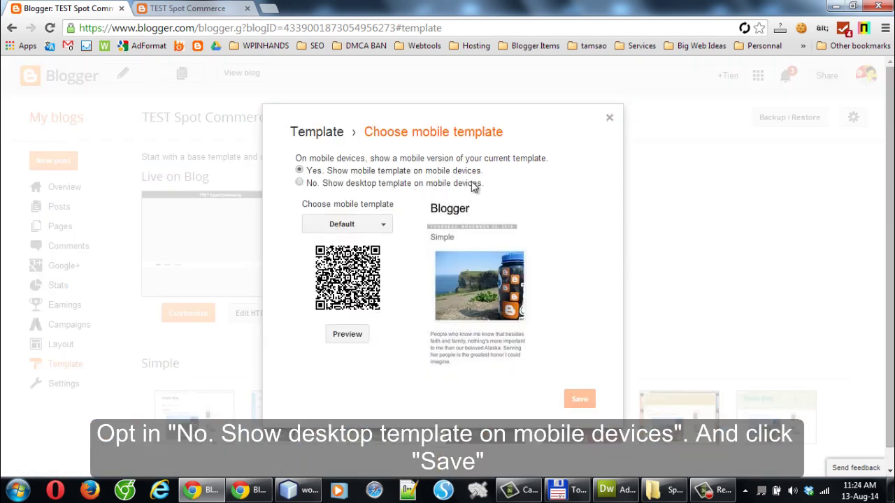
{"action": "left_click", "coordinate": [339, 184]}
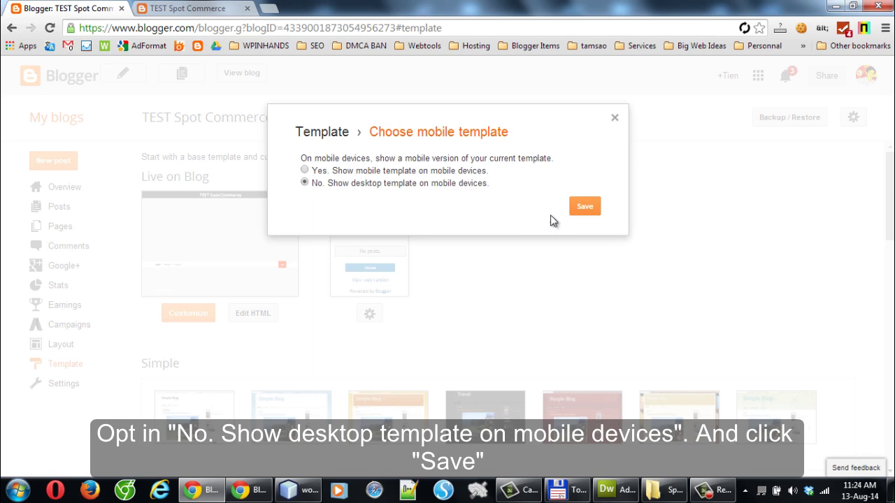
{"action": "left_click", "coordinate": [585, 210]}
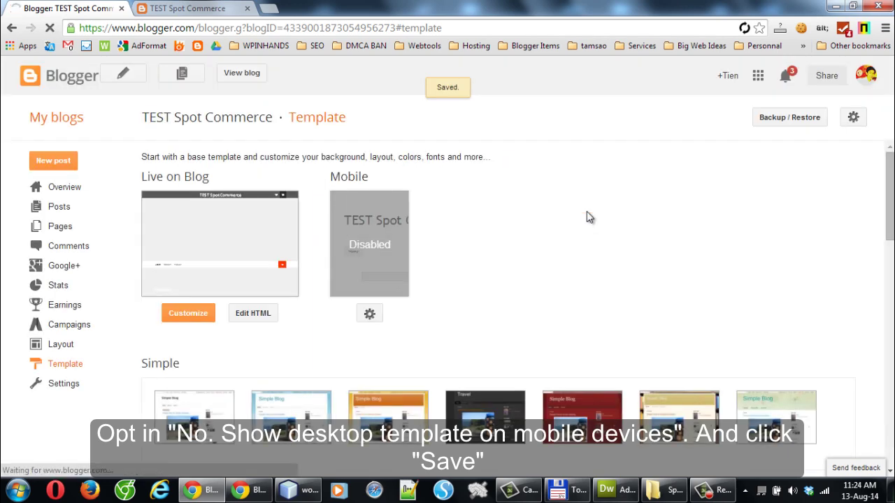
- Reload the live TEST Spot Commerce blog to check the installed template, and return to its Blogger template page
{"action": "left_click", "coordinate": [200, 9]}
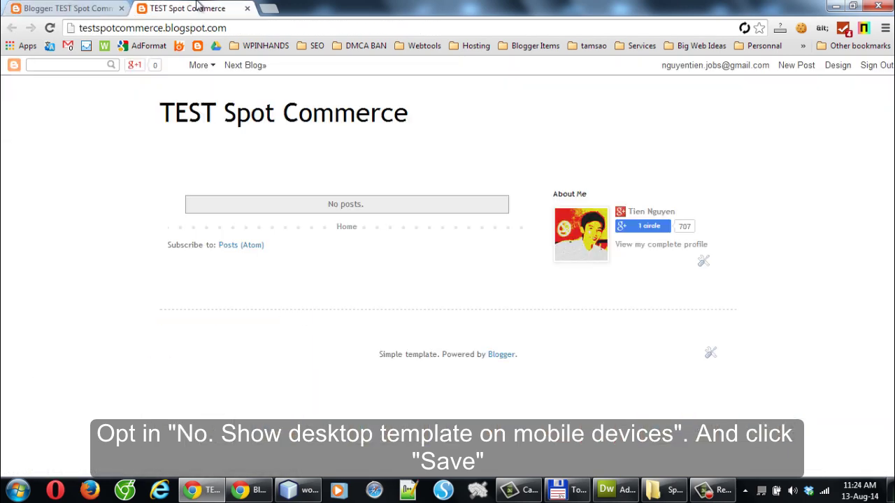
{"action": "left_click", "coordinate": [50, 28]}
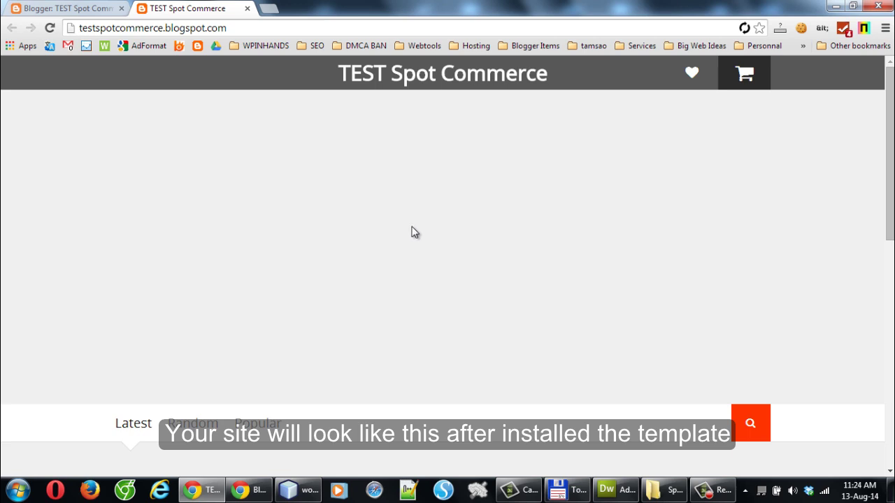
{"action": "left_click", "coordinate": [67, 9]}
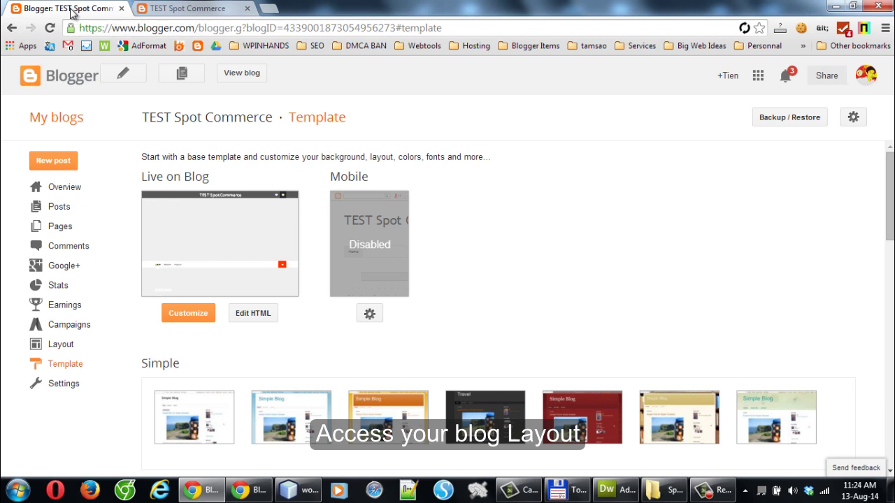
- In the blog layout's Header gadget, upload spot-commerce-logo.png from SpotCommerce-testing-data/images, place it instead of title and description, and save
{"action": "left_click", "coordinate": [83, 350]}
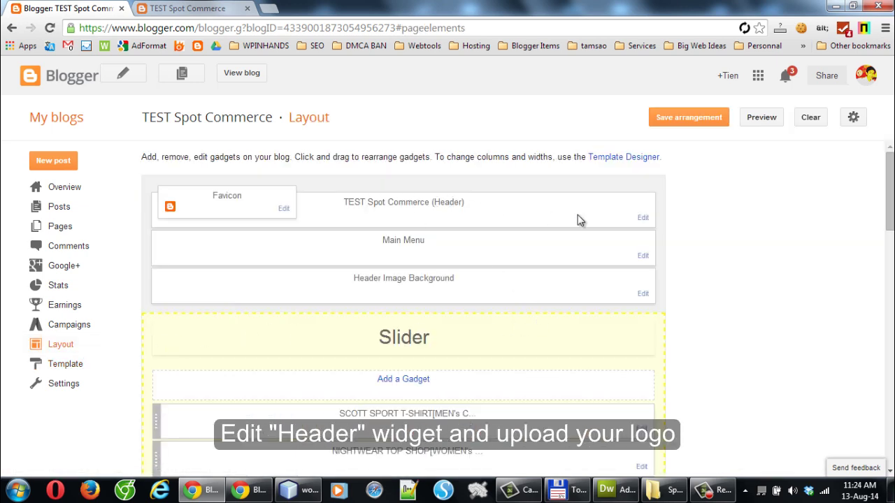
{"action": "left_click", "coordinate": [644, 219]}
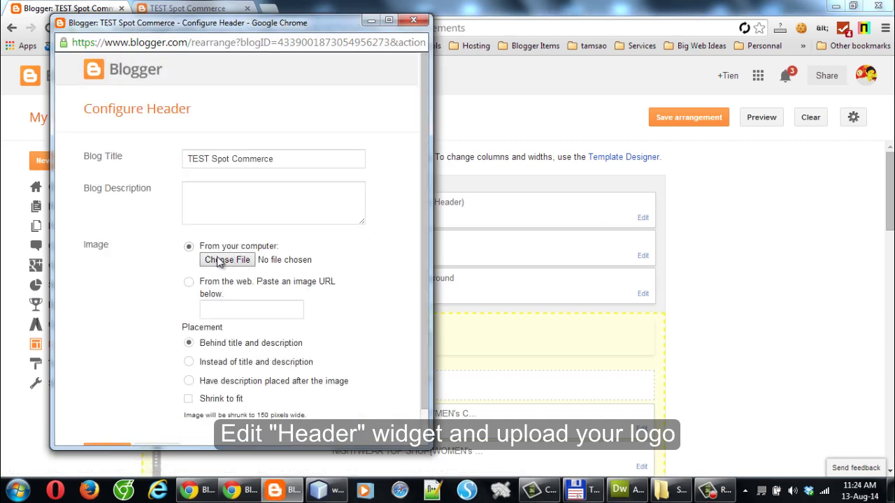
{"action": "left_click", "coordinate": [222, 260]}
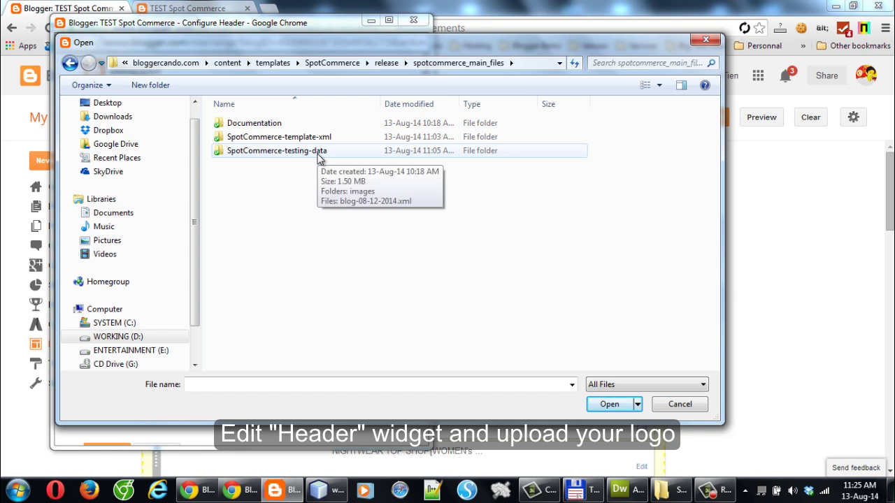
{"action": "double_click", "coordinate": [319, 155]}
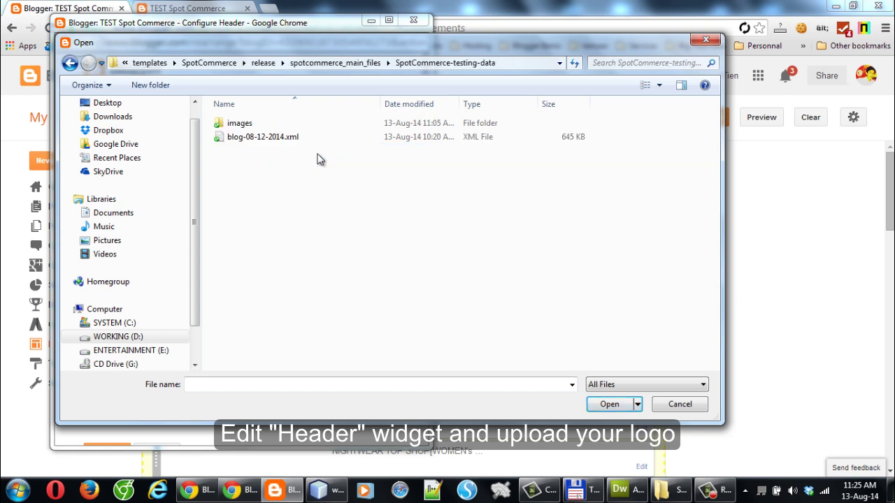
{"action": "double_click", "coordinate": [236, 126]}
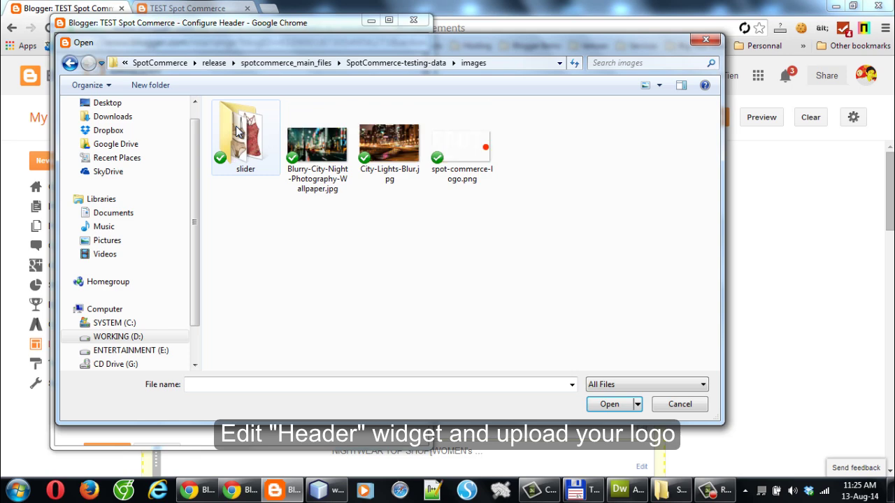
{"action": "left_click", "coordinate": [454, 145]}
{"action": "left_click", "coordinate": [598, 406]}
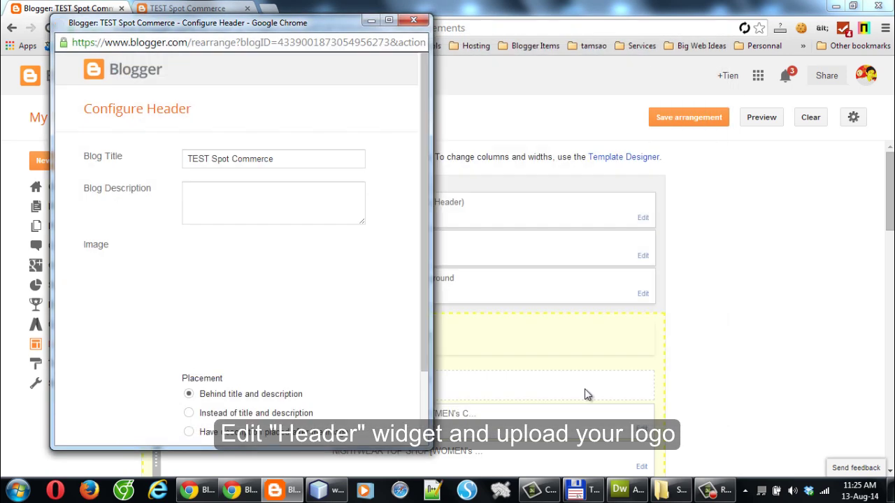
{"action": "left_click", "coordinate": [189, 323]}
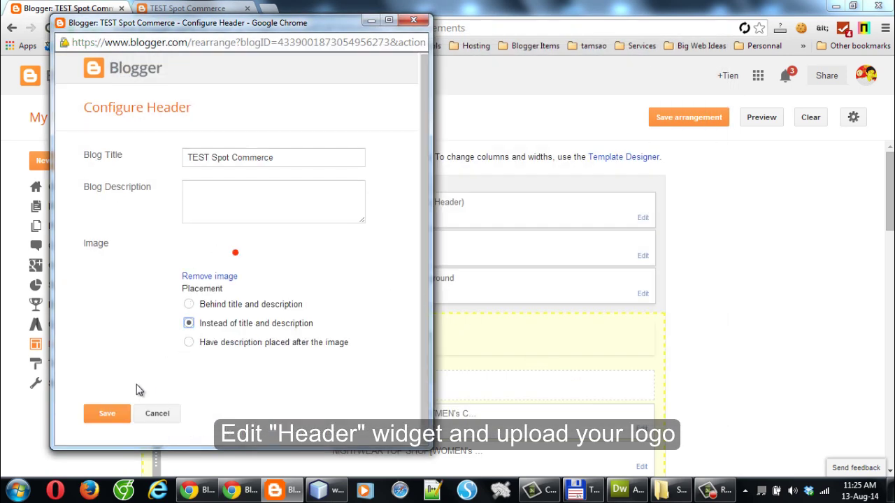
{"action": "left_click", "coordinate": [107, 414]}
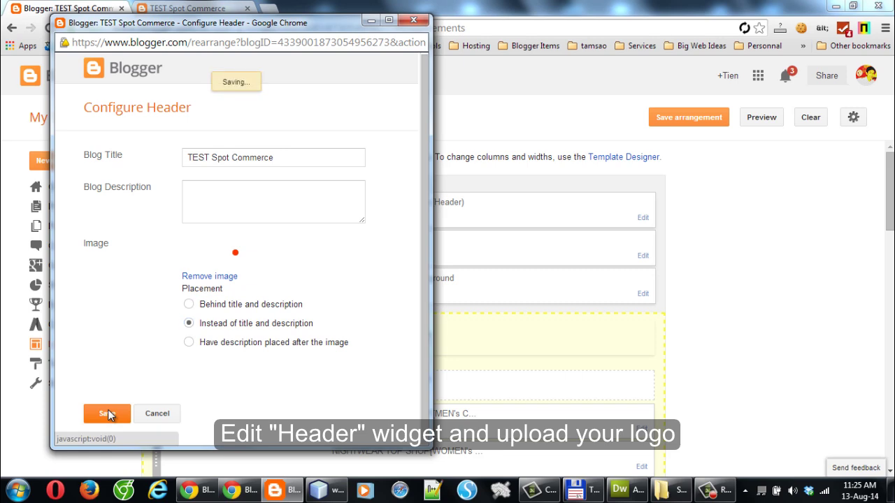
- Reload the live TEST Spot Commerce blog to check the uploaded header logo, and return to the blog layout
{"action": "left_click", "coordinate": [185, 9]}
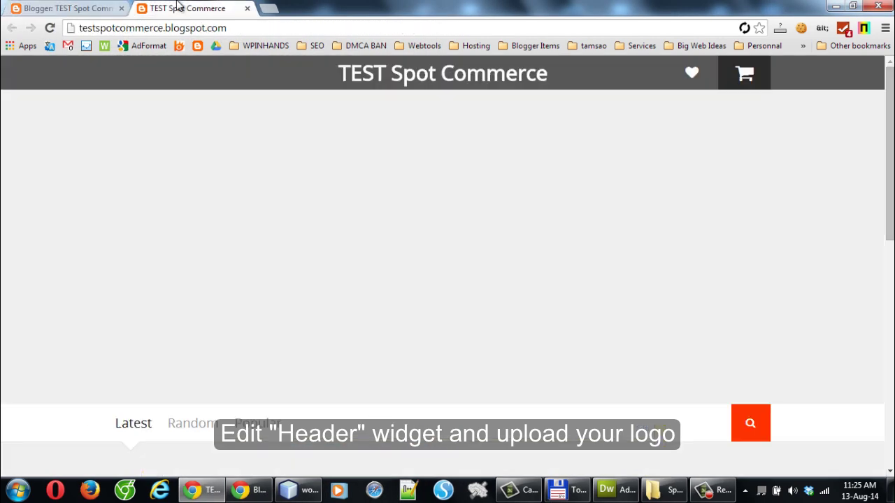
{"action": "left_click", "coordinate": [49, 30]}
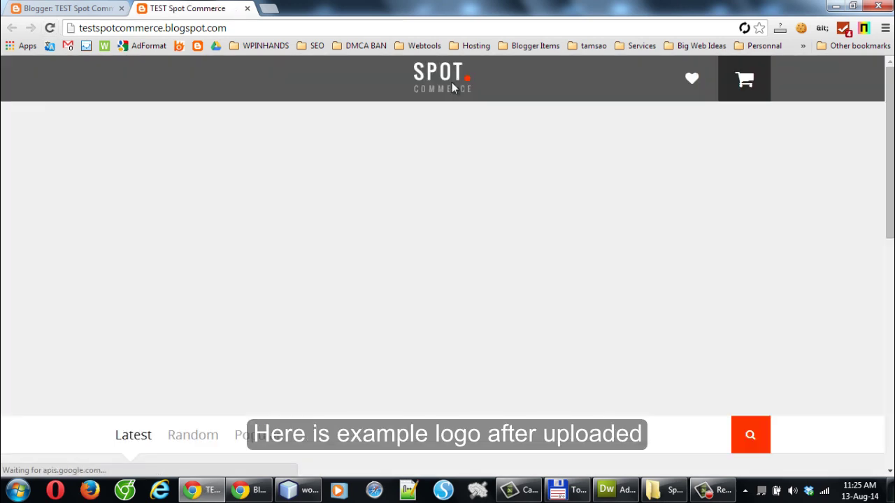
{"action": "left_click", "coordinate": [73, 12]}
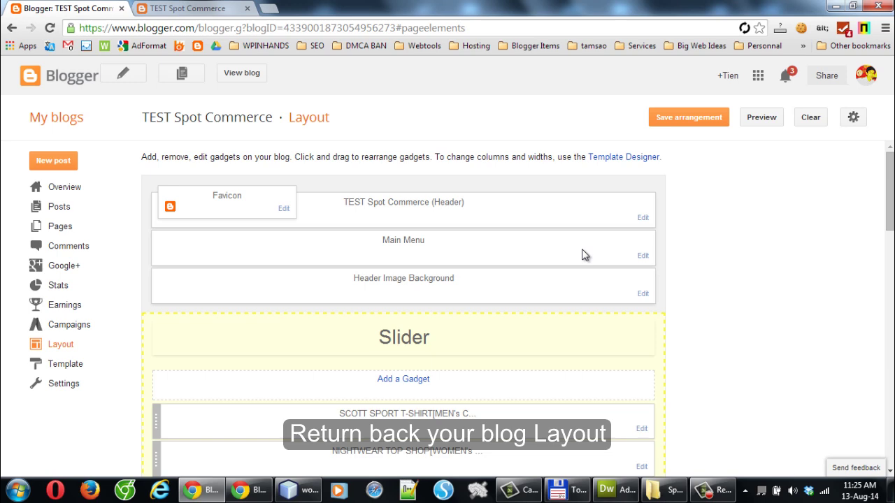
- In the Header Image Background gadget, upload City-Lights-Blur.jpg from SpotCommerce-testing-data/images and save
{"action": "left_click", "coordinate": [642, 294]}
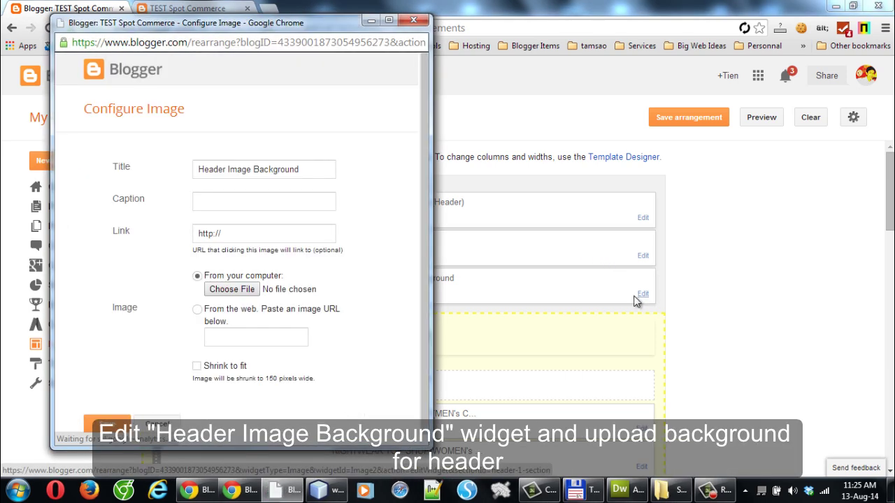
{"action": "left_click", "coordinate": [231, 292]}
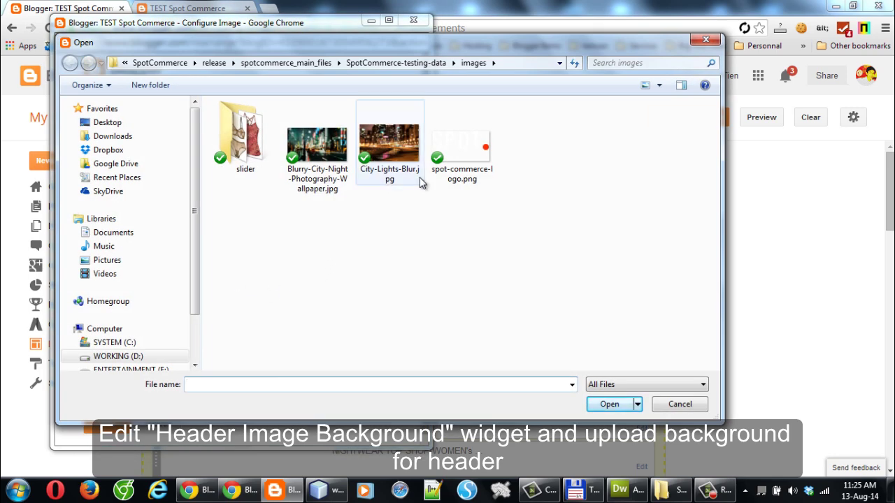
{"action": "left_click", "coordinate": [365, 183]}
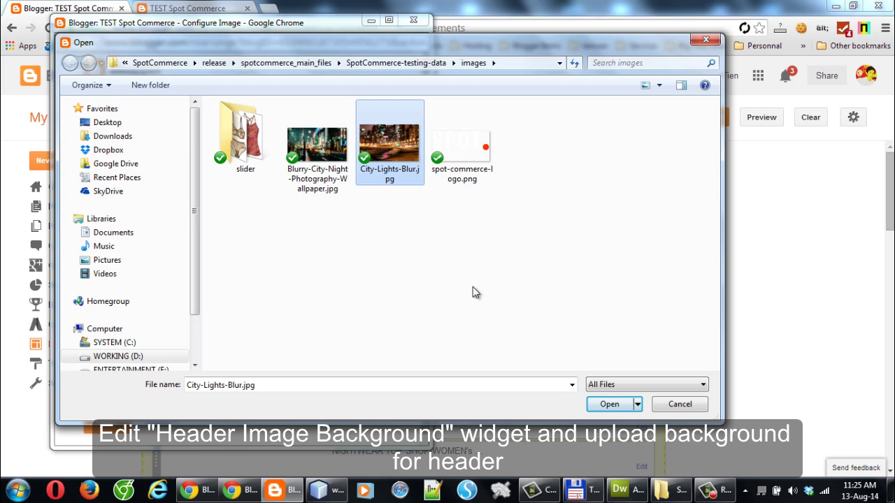
{"action": "left_click", "coordinate": [609, 405]}
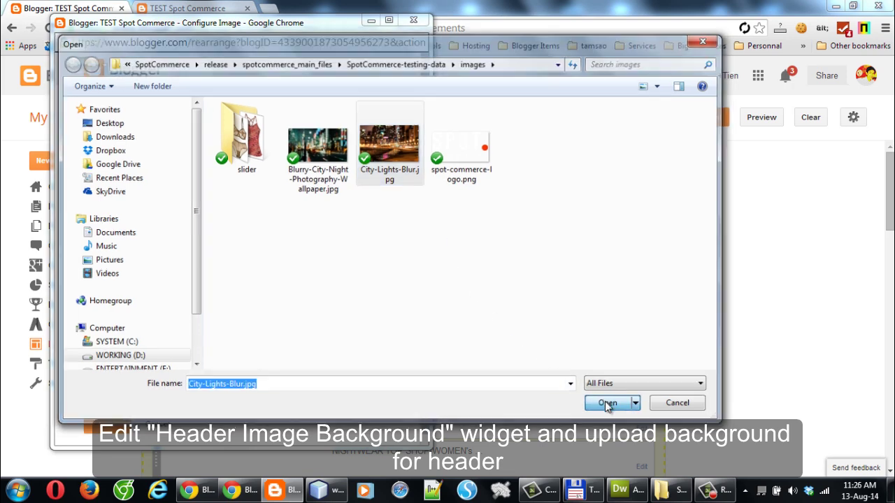
{"action": "scroll", "coordinate": [345, 197], "scroll_direction": "down", "scroll_amount": 1}
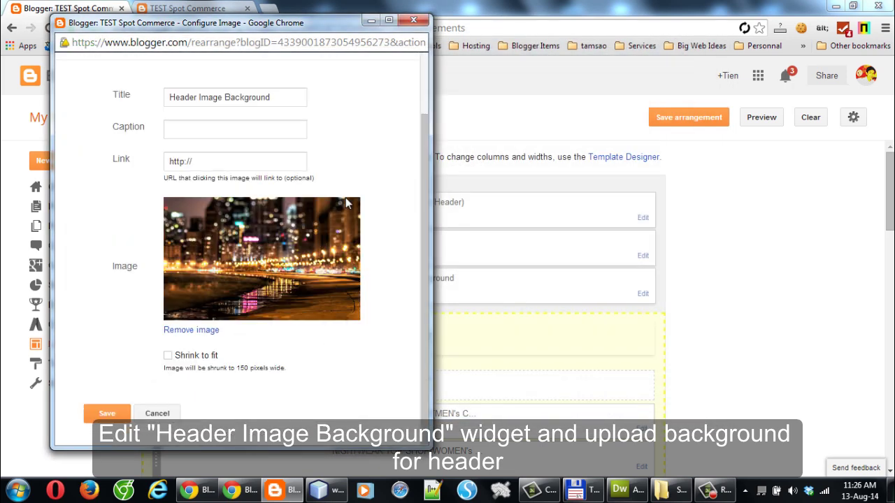
{"action": "left_click", "coordinate": [89, 417]}
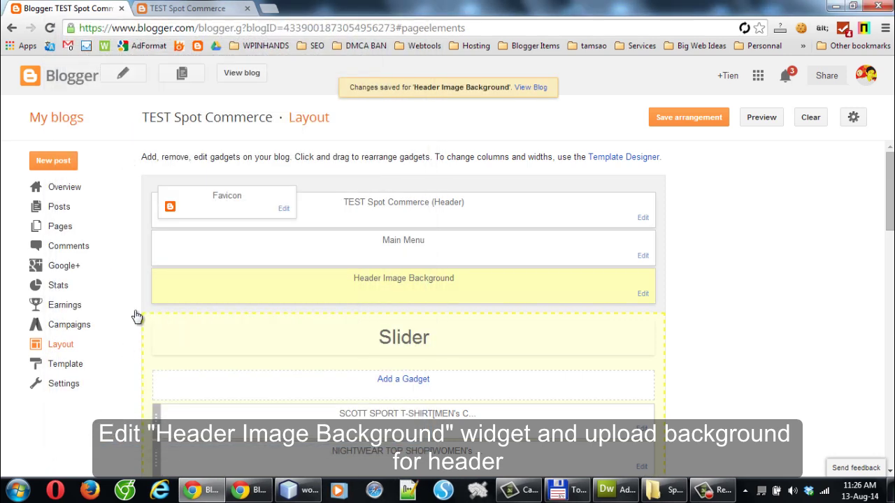
- Reload the live blog to check the header background image, and return to the blog layout
{"action": "left_click", "coordinate": [142, 12]}
{"action": "left_click", "coordinate": [50, 28]}
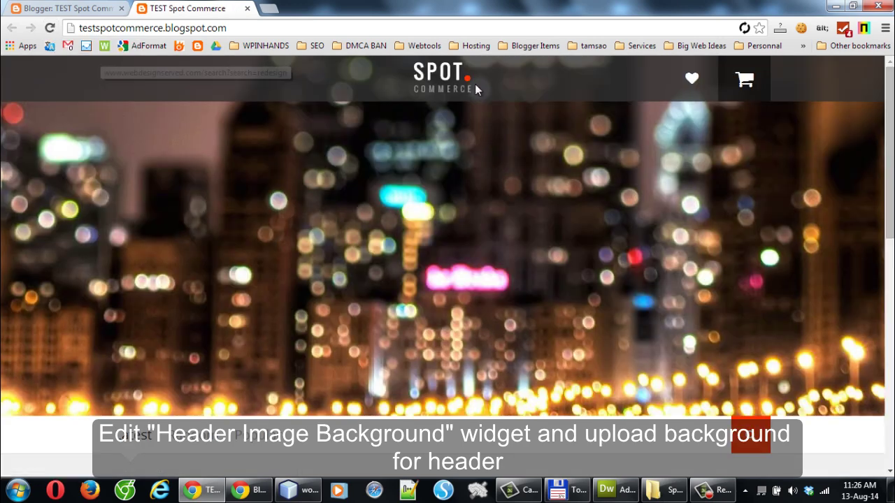
{"action": "left_click", "coordinate": [96, 9]}
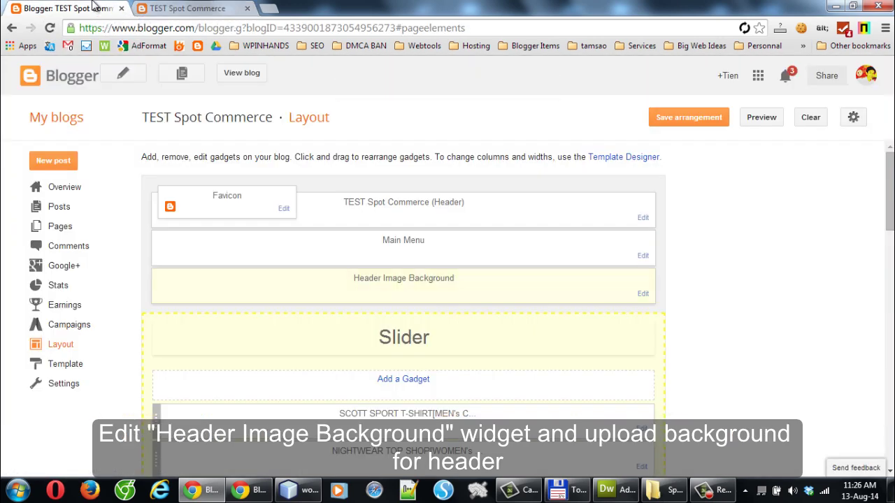
{"action": "left_click", "coordinate": [643, 255]}
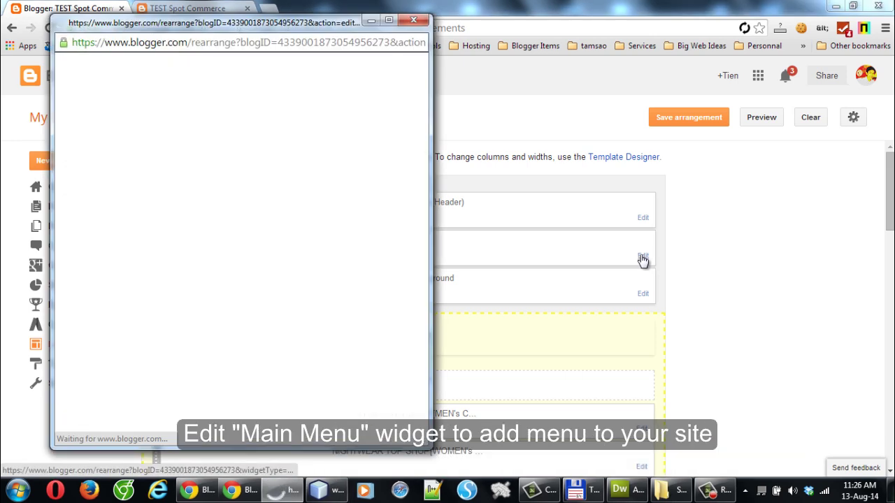
{"action": "left_click", "coordinate": [238, 276]}
{"action": "type", "text": "blahblah.com"}
{"action": "left_click", "coordinate": [234, 251]}
{"action": "type", "text": "Home"}
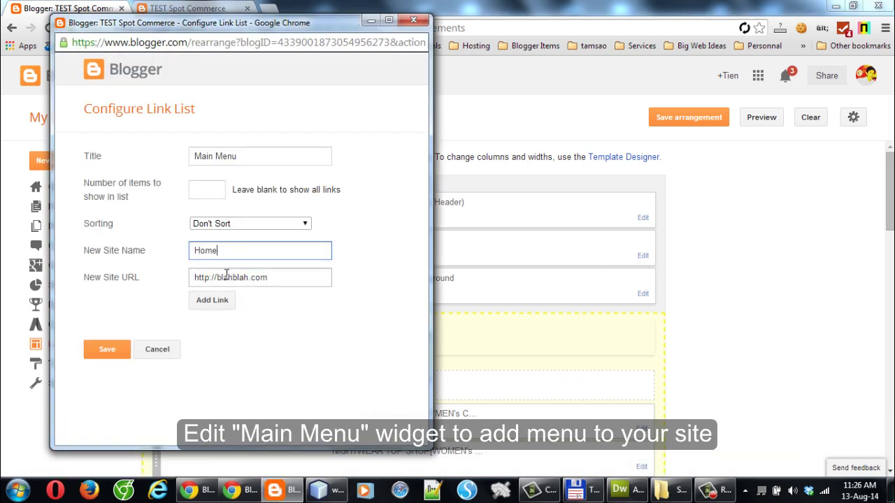
{"action": "triple_click", "coordinate": [226, 277]}
{"action": "type", "text": "http://testspotcommerce.blogspot.com/"}
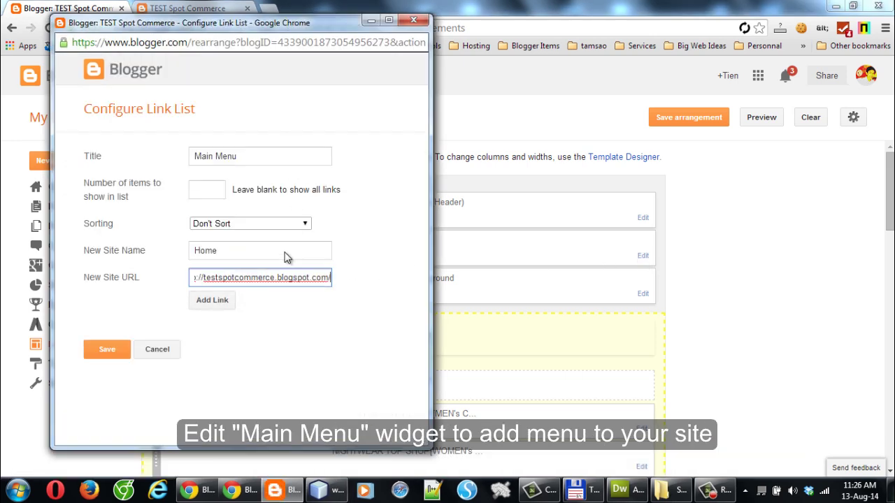
{"action": "left_click", "coordinate": [210, 302]}
{"action": "left_click", "coordinate": [234, 256]}
{"action": "type", "text": "M"}
{"action": "key", "text": "Tab"}
{"action": "key", "text": "End"}
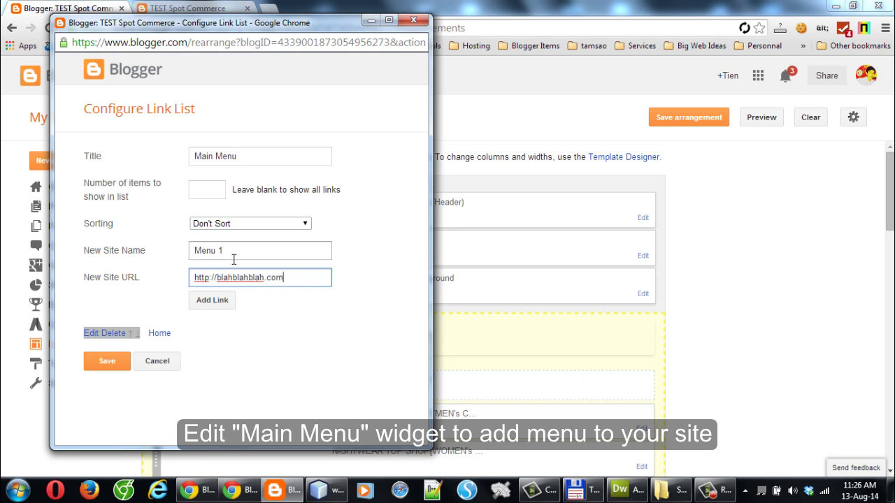
{"action": "left_click", "coordinate": [219, 301]}
{"action": "left_click", "coordinate": [230, 250]}
{"action": "type", "text": "Menu 1"}
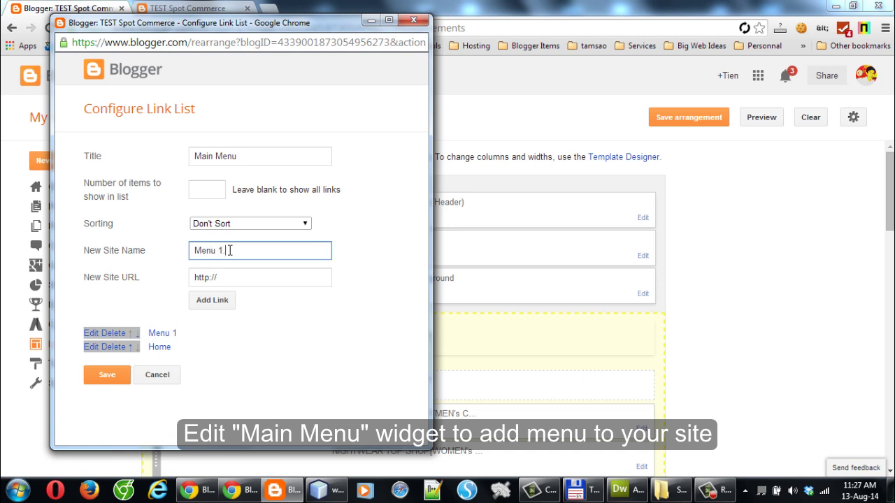
{"action": "type", "text": ".1"}
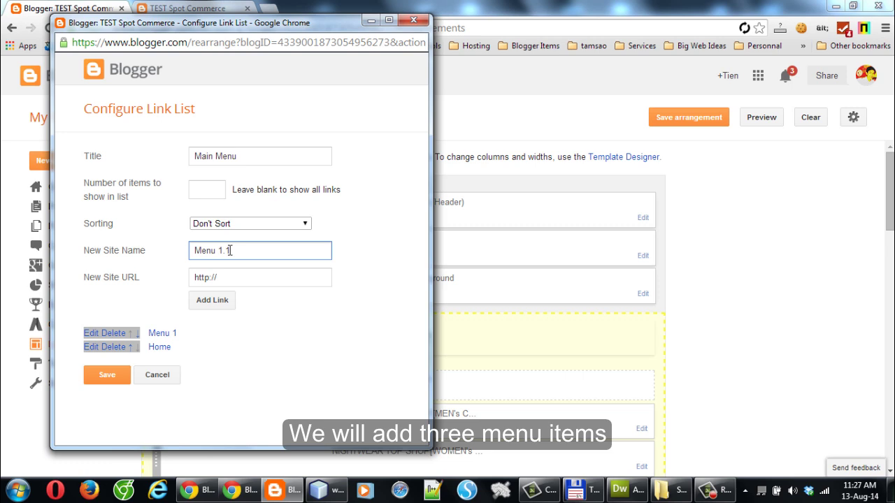
{"action": "left_click", "coordinate": [225, 311]}
{"action": "left_click", "coordinate": [220, 305]}
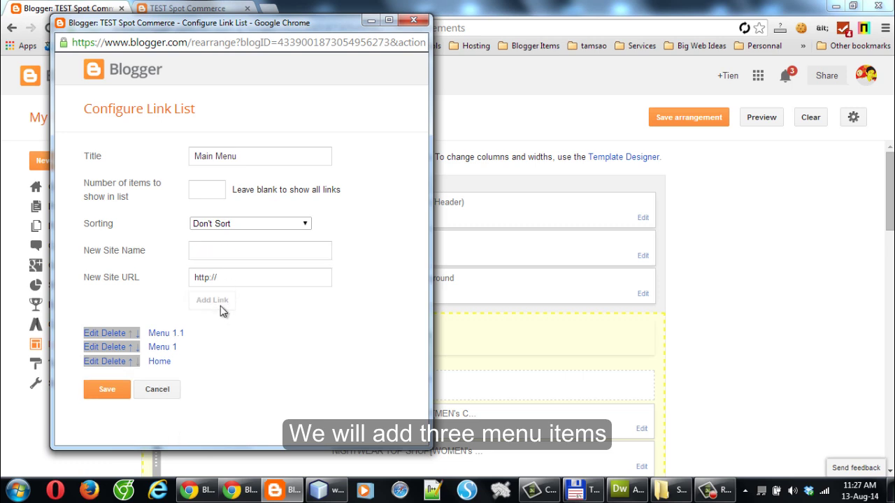
- Reorder the Main Menu links to Home, Menu 1, Menu 1.1 and save the gadget
{"action": "left_click", "coordinate": [137, 335]}
{"action": "left_click", "coordinate": [131, 346]}
{"action": "left_click", "coordinate": [131, 360]}
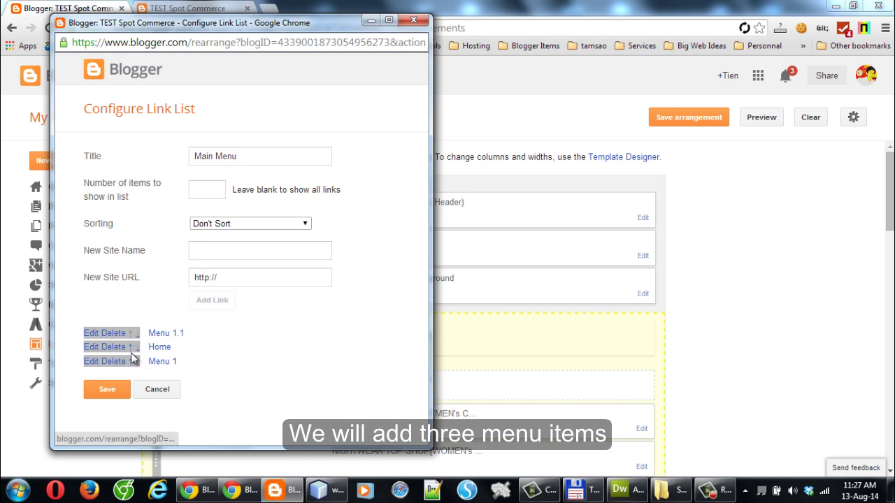
{"action": "left_click", "coordinate": [131, 347]}
{"action": "left_click", "coordinate": [110, 390]}
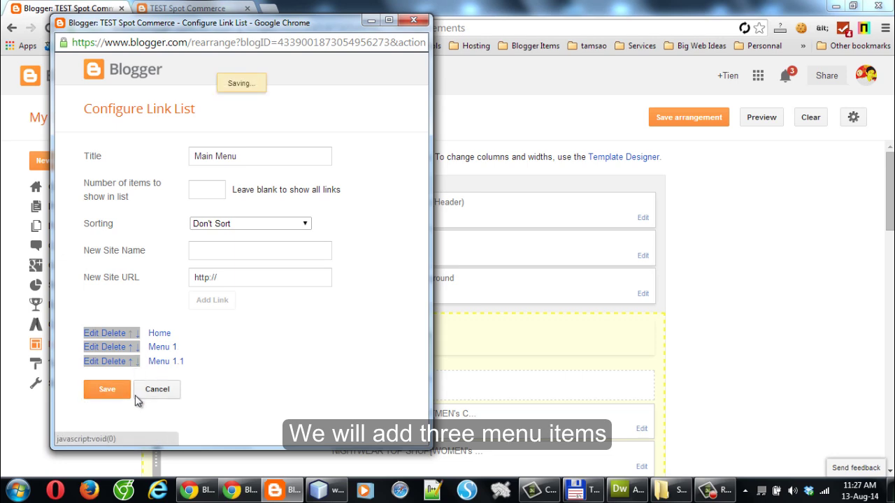
- Reload the live blog and expand its main menu to check the three items, then return to the layout
{"action": "left_click", "coordinate": [210, 9]}
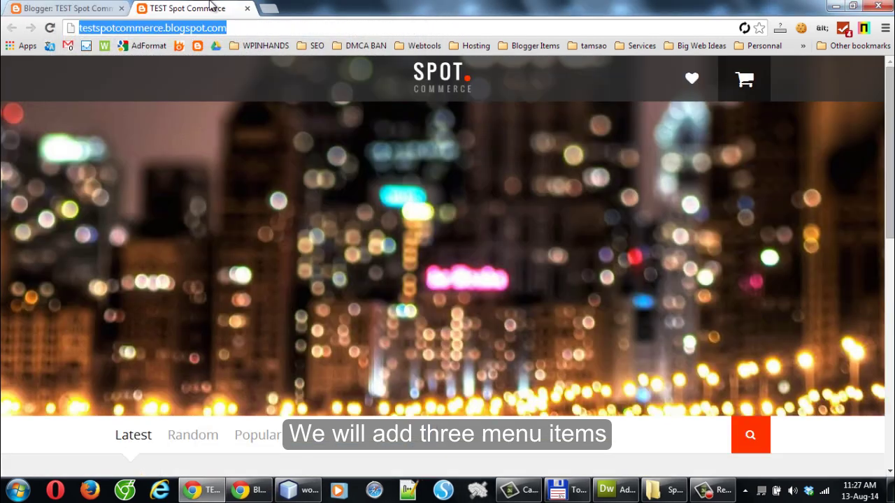
{"action": "left_click", "coordinate": [50, 27]}
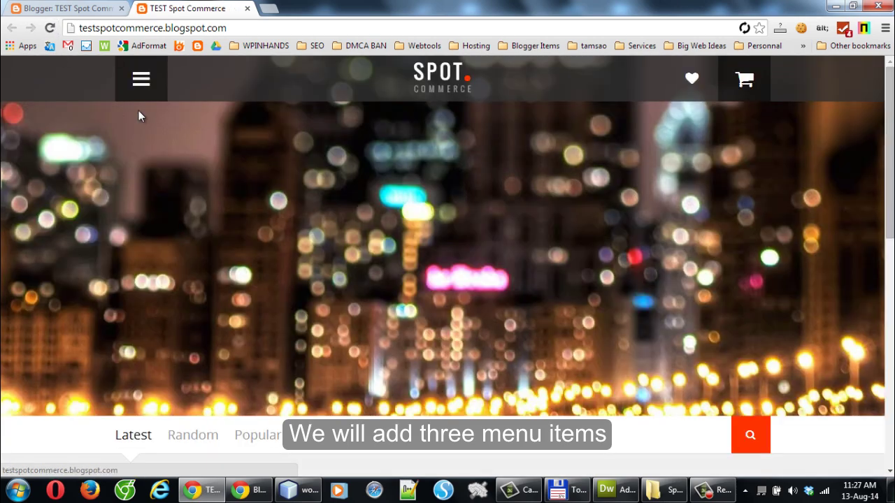
{"action": "left_click", "coordinate": [142, 93]}
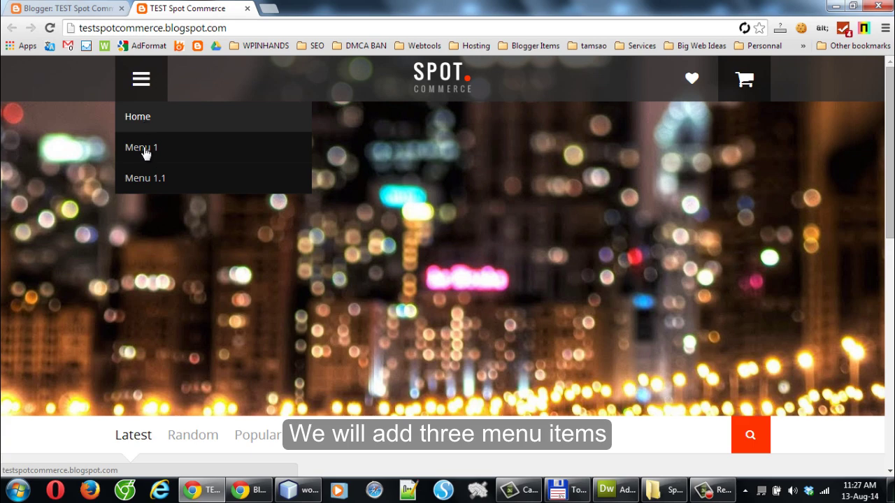
{"action": "left_click", "coordinate": [105, 7]}
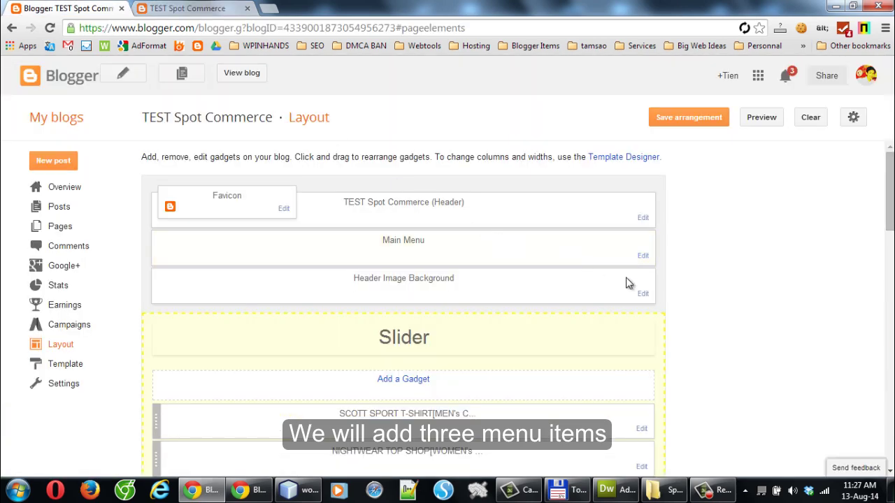
- In the Main Menu gadget, rename the Menu 1.1 link to _Menu 1.1 so it is a submenu item, and save
{"action": "left_click", "coordinate": [643, 257]}
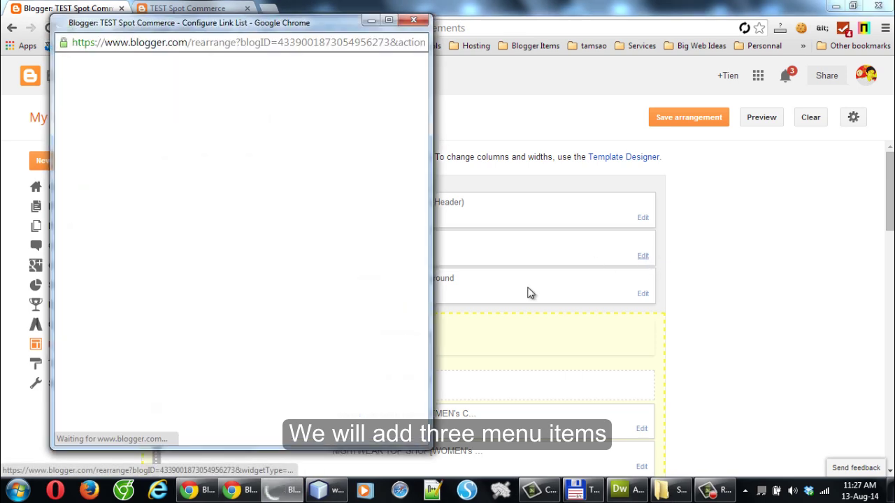
{"action": "left_click", "coordinate": [95, 362]}
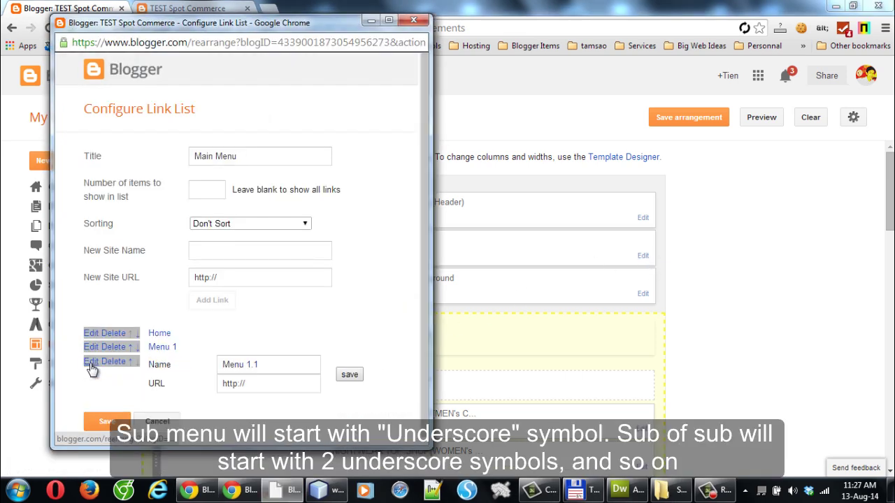
{"action": "left_click", "coordinate": [236, 371]}
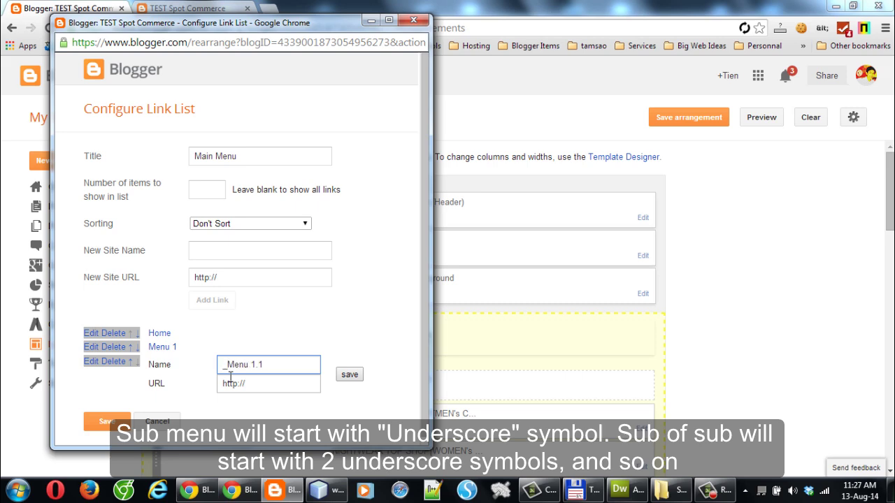
{"action": "left_click", "coordinate": [346, 376]}
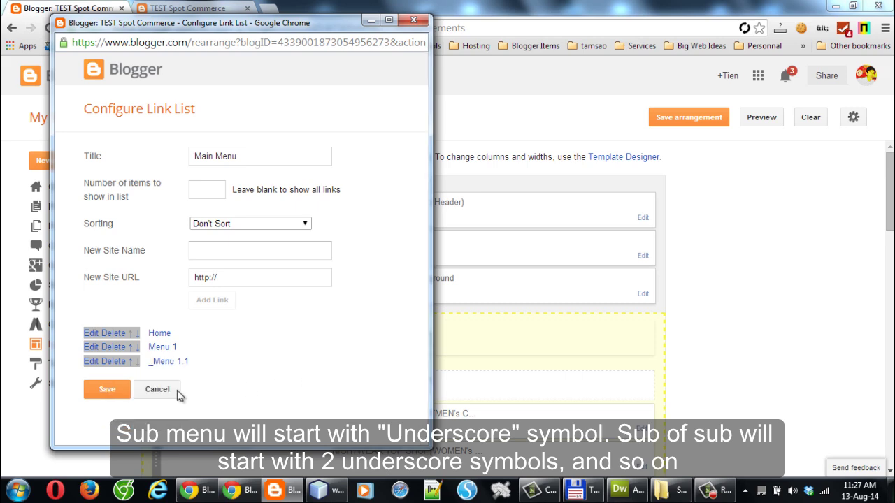
{"action": "left_click", "coordinate": [88, 389]}
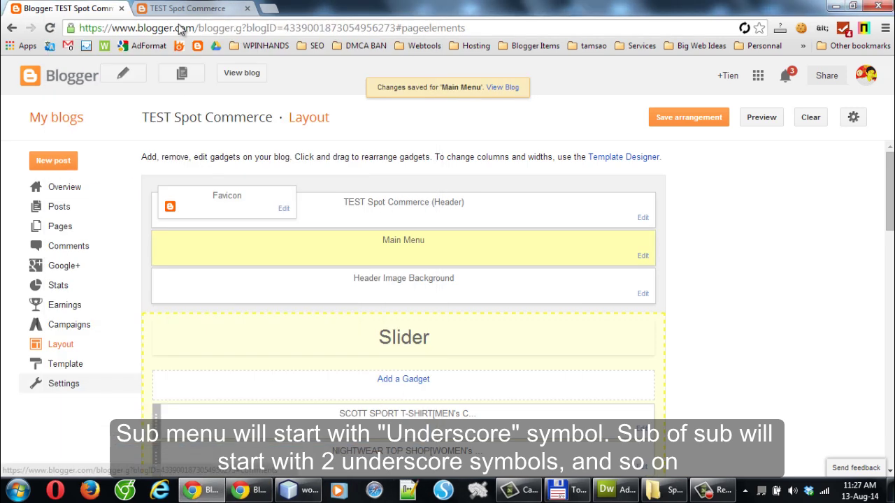
- Reload the live blog and open its main menu to check the submenu under Menu 1, then return to the layout
{"action": "left_click", "coordinate": [183, 8]}
{"action": "left_click", "coordinate": [49, 28]}
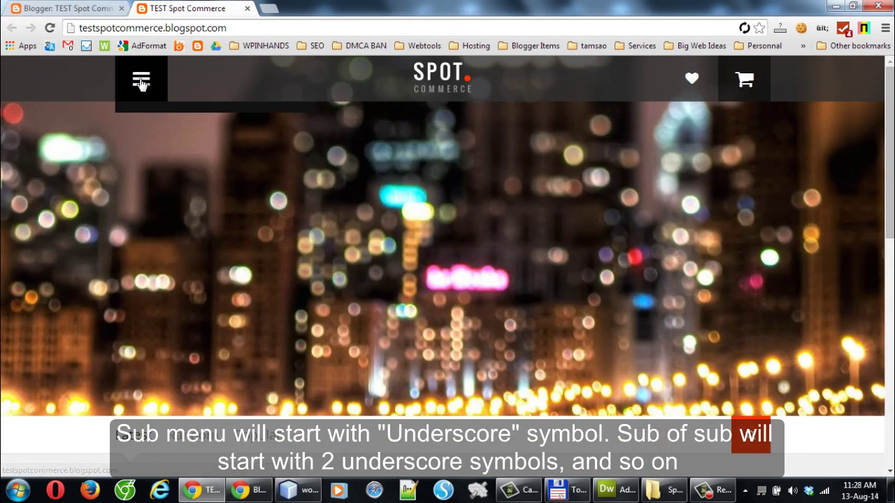
{"action": "left_click", "coordinate": [141, 81]}
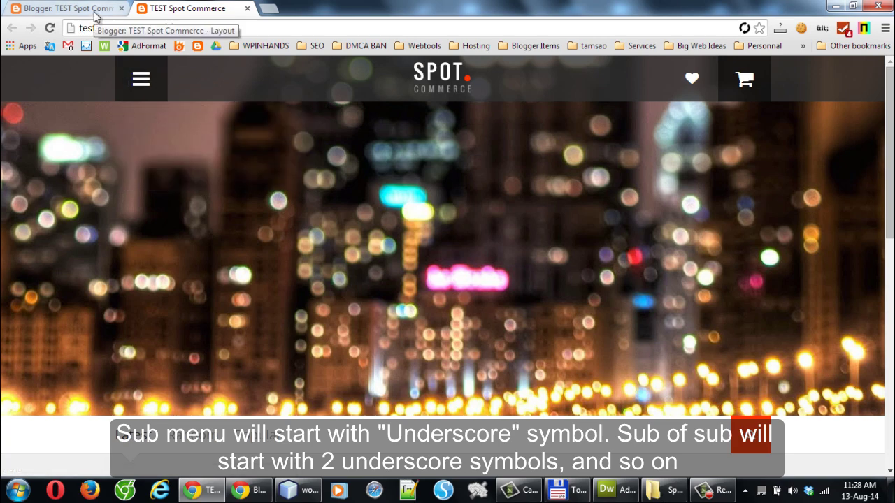
{"action": "left_click", "coordinate": [94, 8]}
- In the Slider section, edit the SCOTT SPORT T-SHIRT image gadget and upload slider-01.png from the slider folder
{"action": "scroll", "coordinate": [711, 241], "scroll_direction": "down", "scroll_amount": 2}
{"action": "left_click_drag", "start_coordinate": [468, 176], "coordinate": [377, 165]}
{"action": "left_click", "coordinate": [677, 210]}
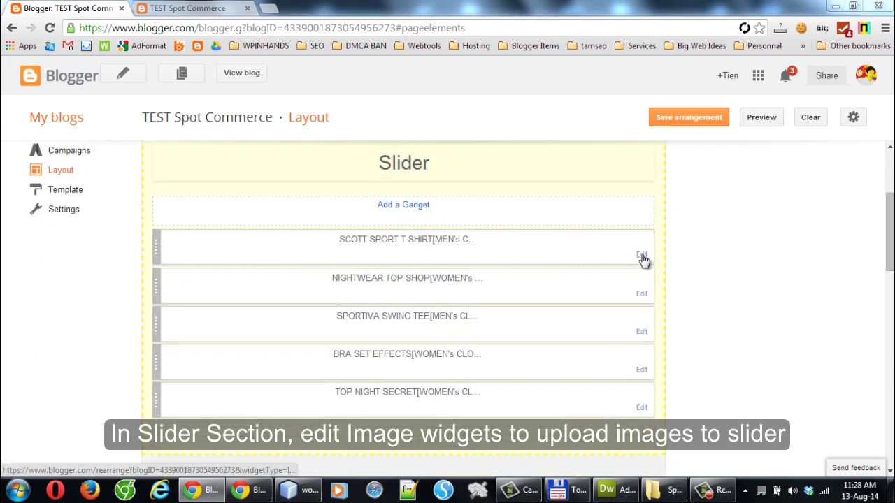
{"action": "left_click", "coordinate": [641, 255]}
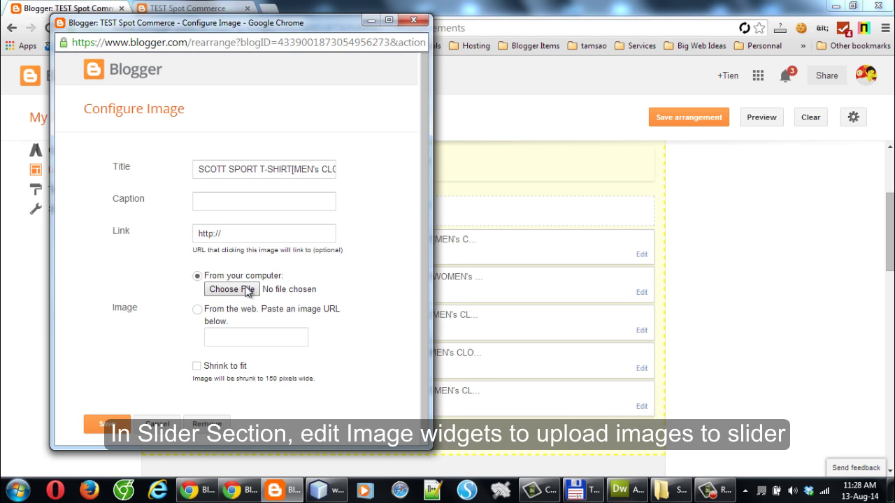
{"action": "left_click", "coordinate": [247, 292]}
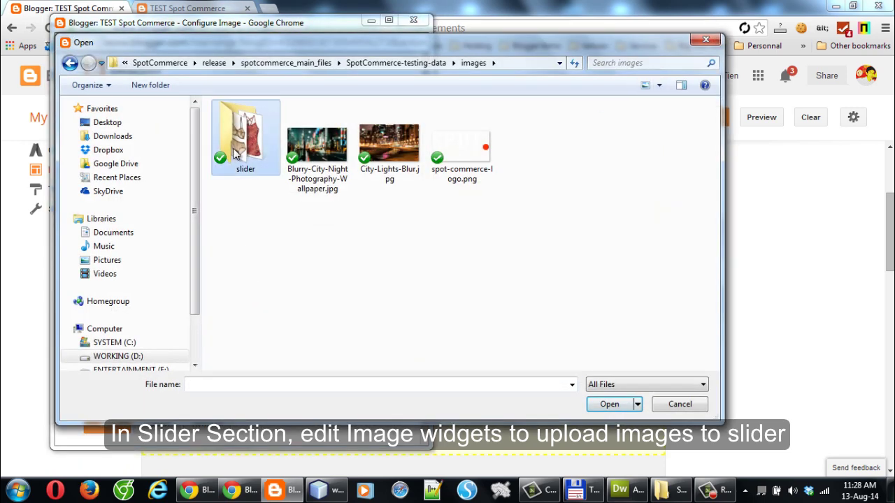
{"action": "double_click", "coordinate": [238, 148]}
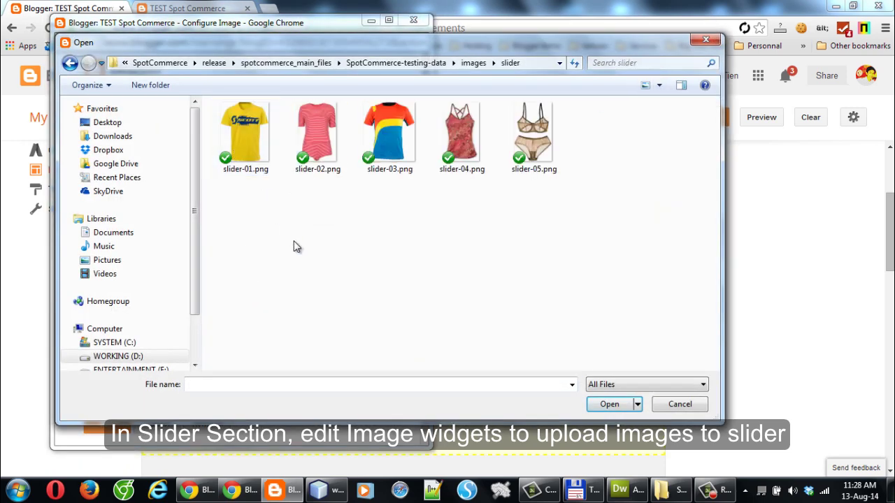
{"action": "left_click", "coordinate": [259, 155]}
{"action": "left_click", "coordinate": [591, 404]}
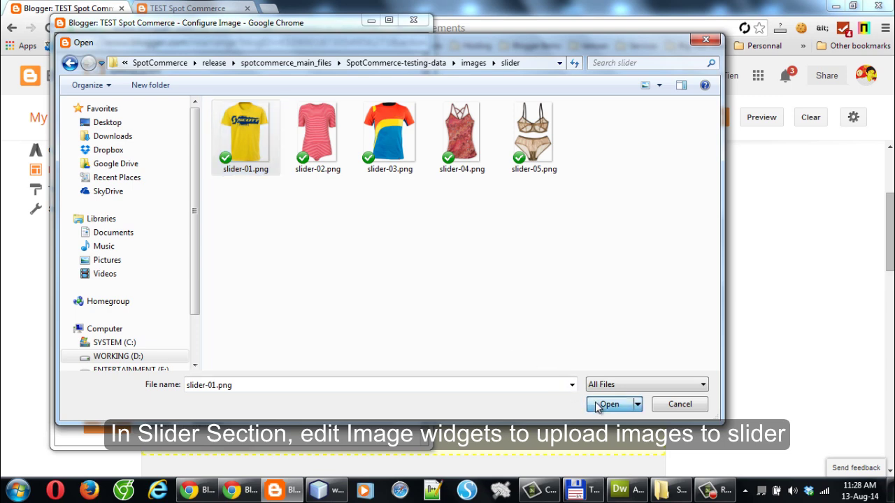
{"action": "left_click", "coordinate": [263, 235]}
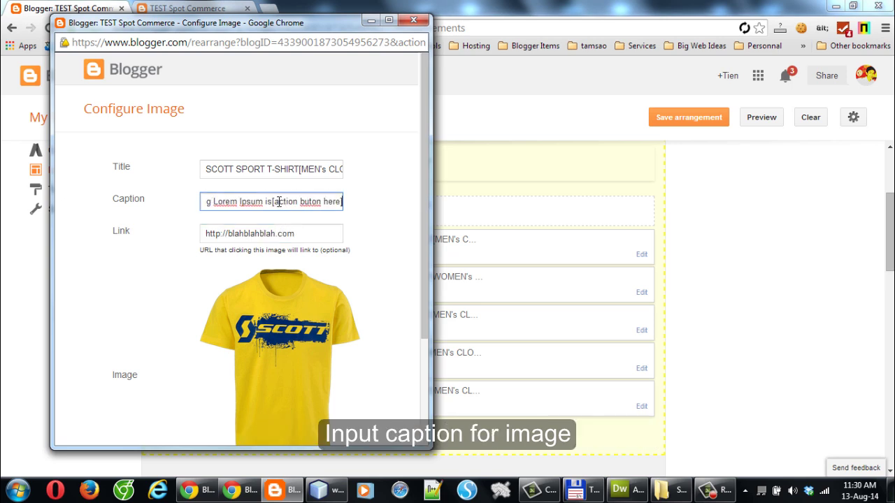
{"action": "left_click_drag", "start_coordinate": [274, 201], "coordinate": [340, 191]}
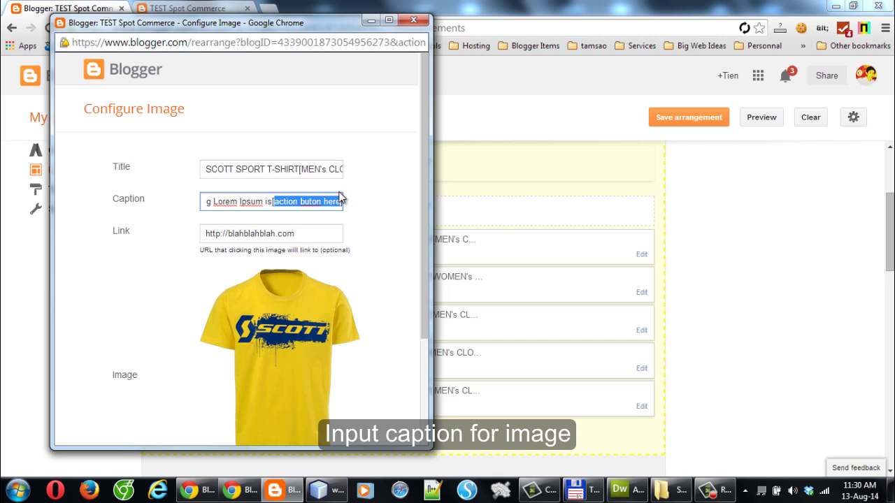
{"action": "type", "text": "[$3"}
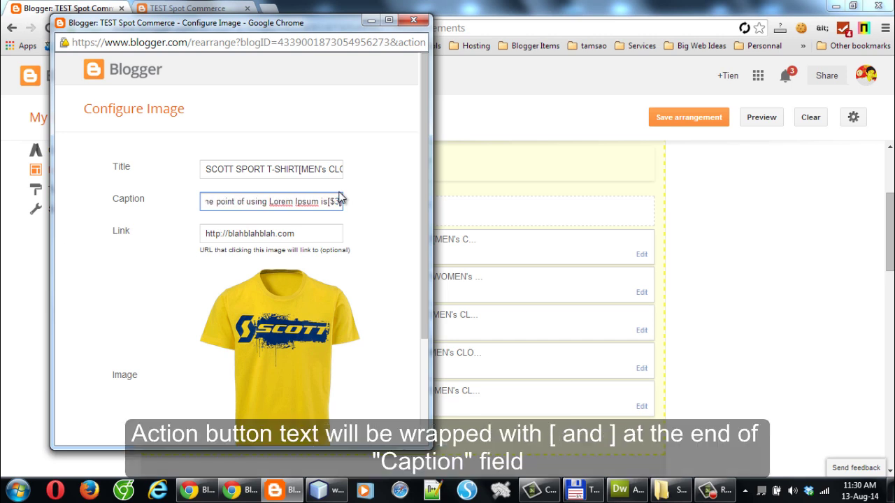
{"action": "type", "text": "5.00"}
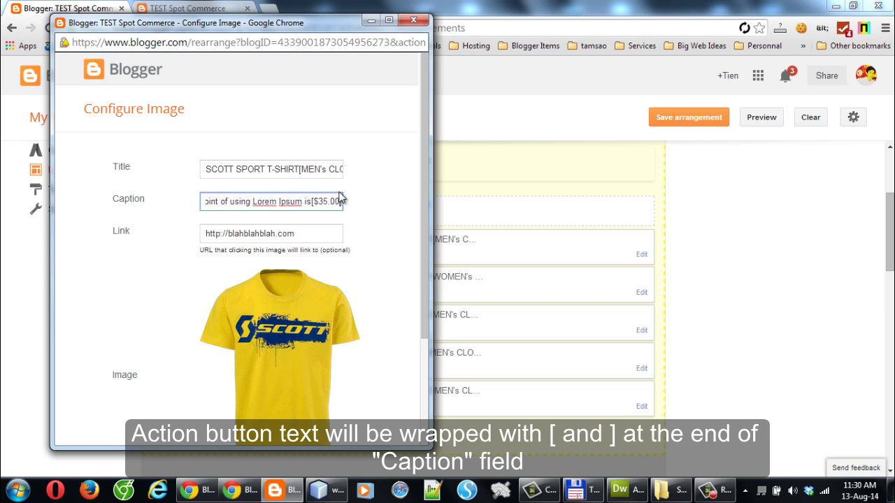
- Replace the bracketed subtitle in the title so it reads SCOTT SPORT T-SHIRT[subtitle here], and save the gadget
{"action": "left_click_drag", "start_coordinate": [300, 169], "coordinate": [354, 168]}
{"action": "left_click", "coordinate": [308, 168]}
{"action": "left_click_drag", "start_coordinate": [271, 170], "coordinate": [339, 169]}
{"action": "type", "text": "s"}
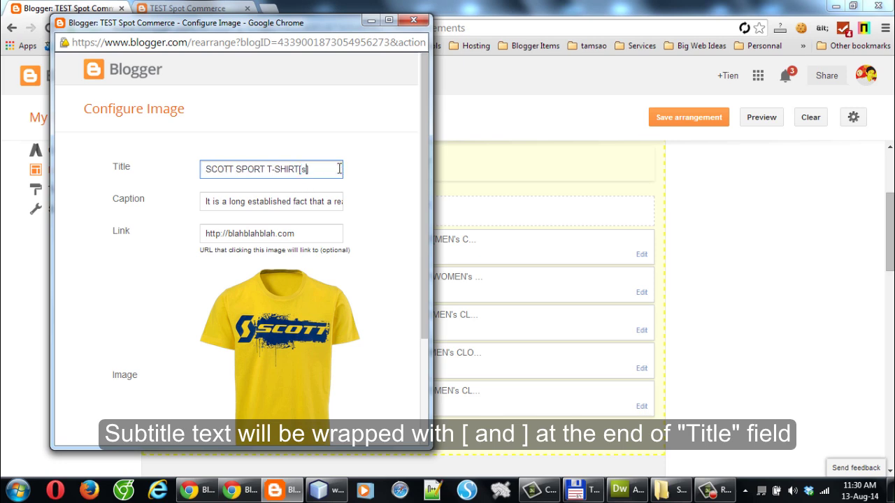
{"action": "key", "text": "ctrl+z"}
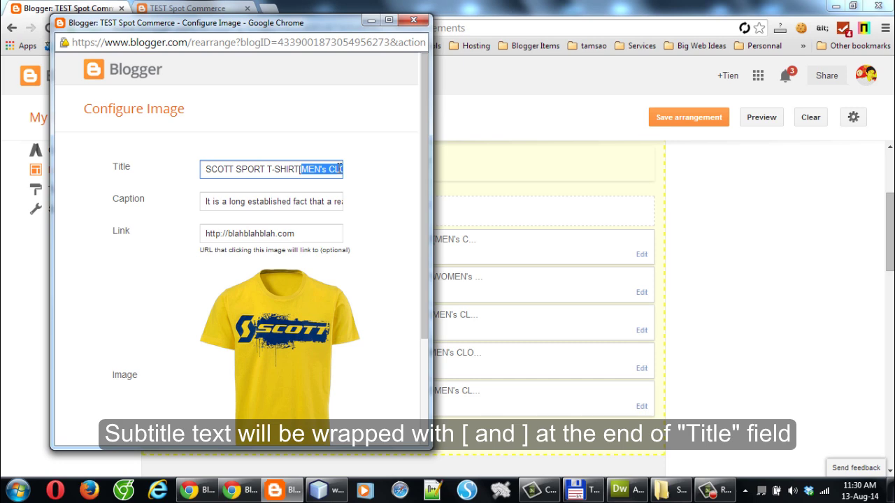
{"action": "type", "text": "subt"}
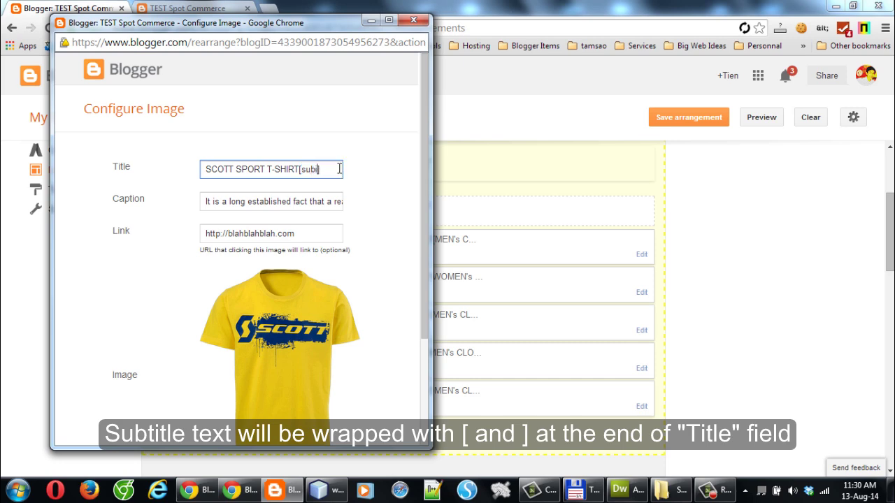
{"action": "type", "text": "itle here"}
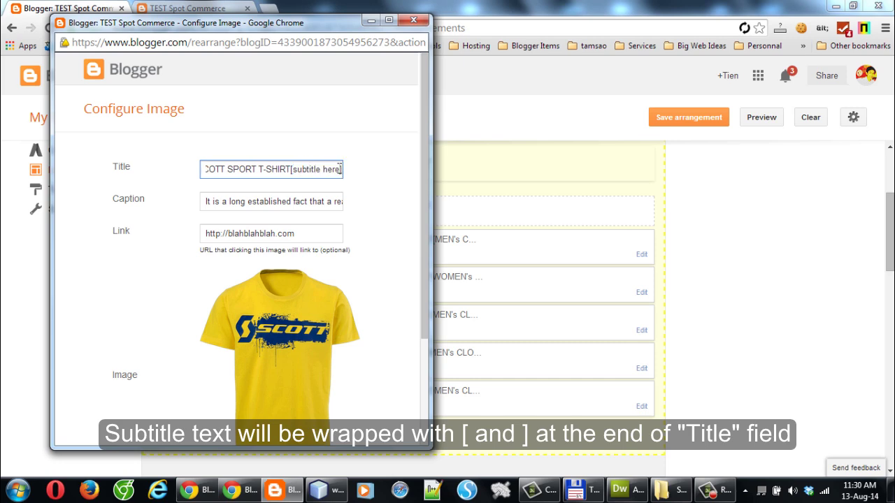
{"action": "scroll", "coordinate": [268, 331], "scroll_direction": "down", "scroll_amount": 3}
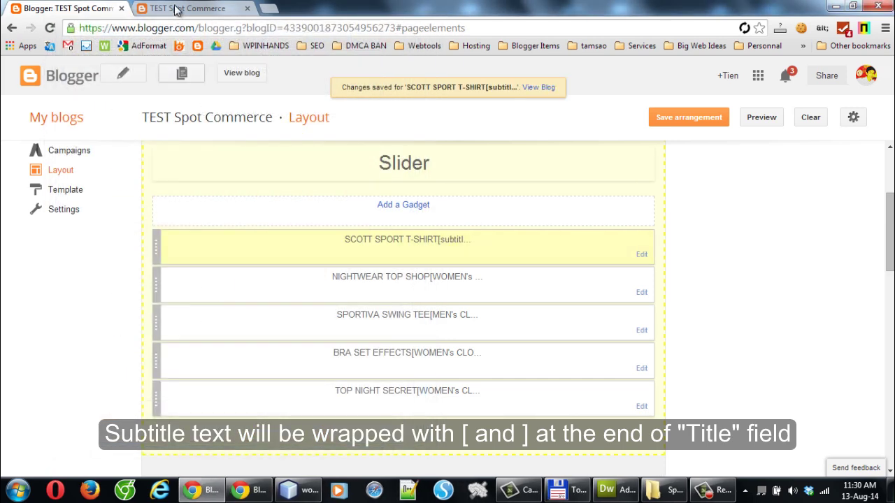
- Reload the live blog and advance the slider to check its image, subtitle and action button, then return to the layout
{"action": "left_click", "coordinate": [183, 9]}
{"action": "left_click", "coordinate": [50, 28]}
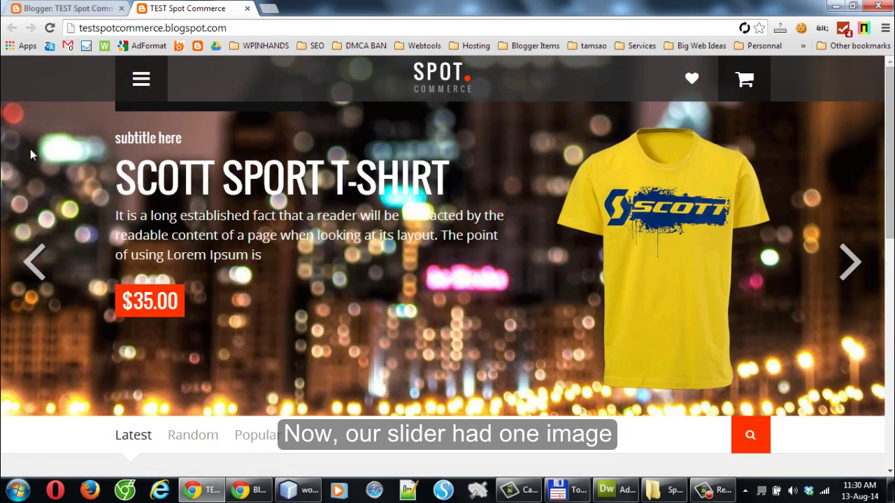
{"action": "left_click", "coordinate": [849, 260]}
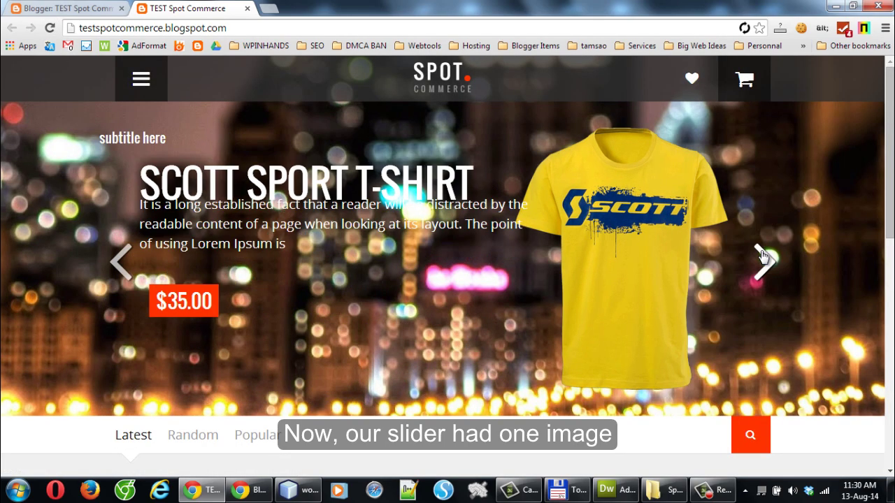
{"action": "left_click", "coordinate": [764, 255]}
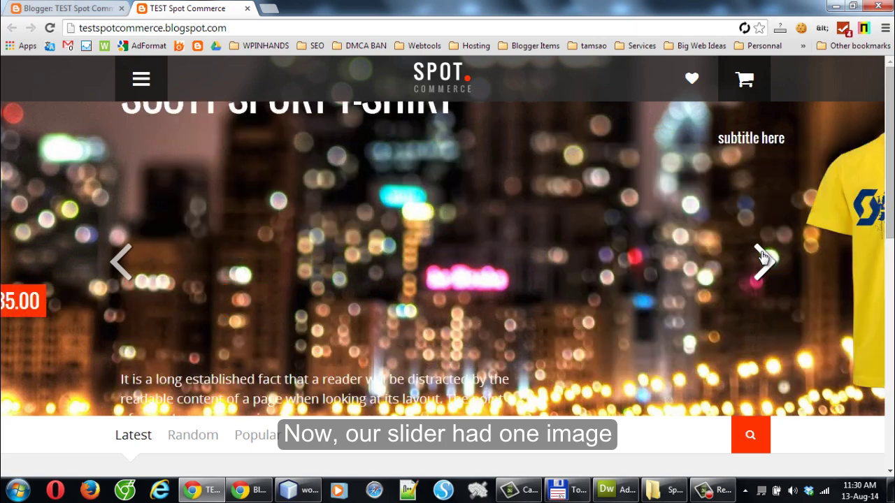
{"action": "left_click", "coordinate": [763, 256]}
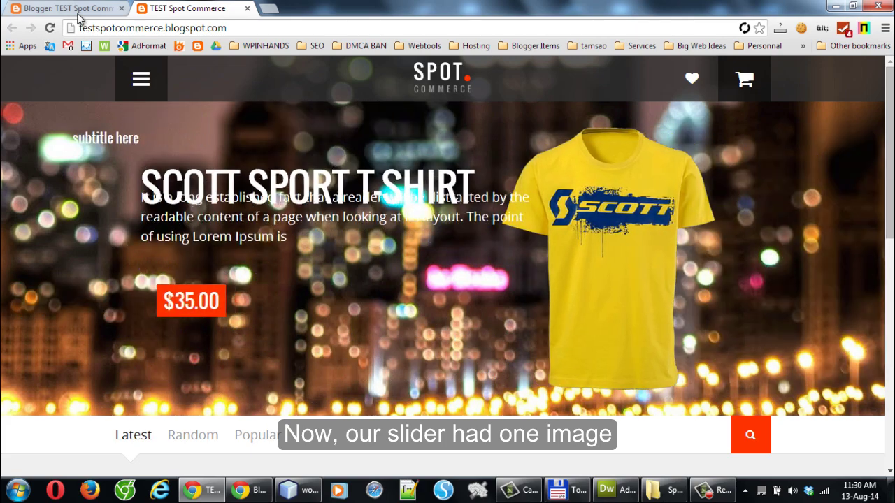
{"action": "left_click", "coordinate": [78, 13]}
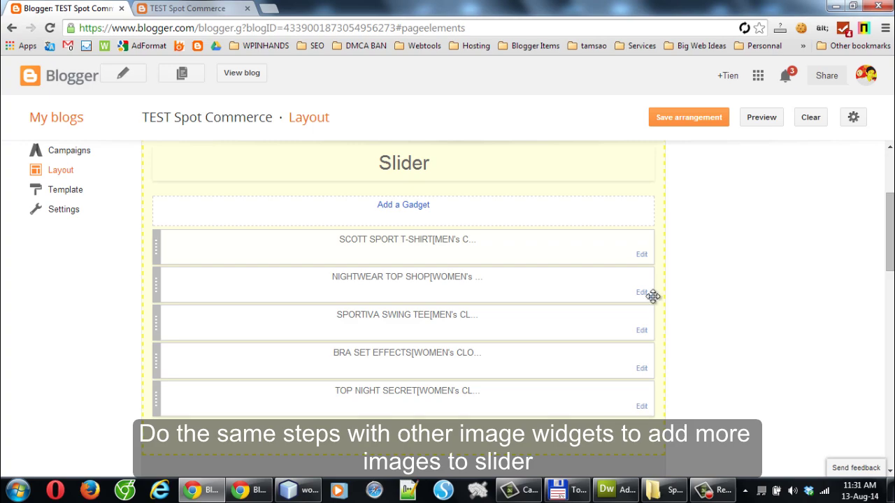
- In the NIGHTWEAR TOP SHOP image gadget, upload slider-02.png, paste the caption ending in [ON SALE], and save
{"action": "left_click", "coordinate": [641, 293]}
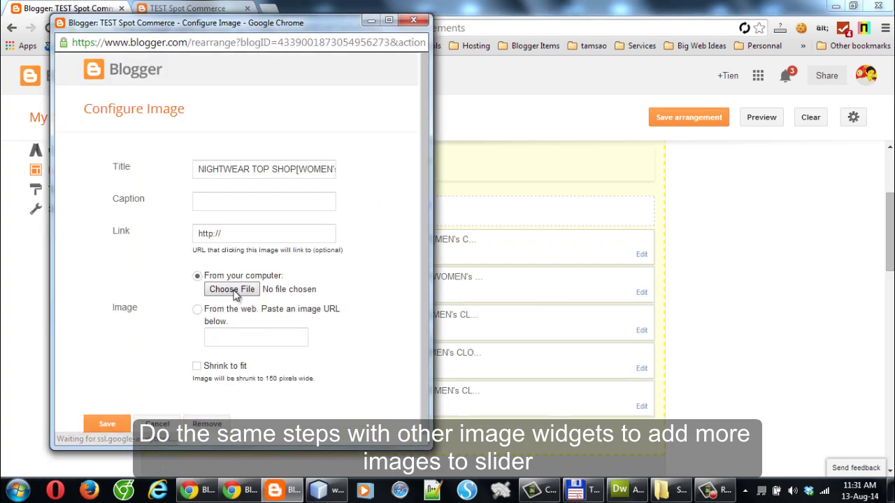
{"action": "left_click", "coordinate": [235, 289]}
{"action": "double_click", "coordinate": [337, 146]}
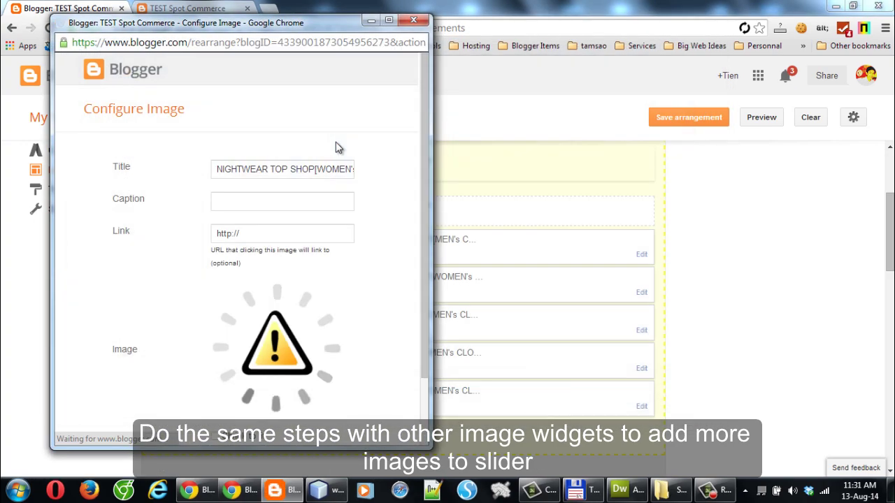
{"action": "left_click", "coordinate": [258, 202]}
{"action": "key", "text": "ctrl+v"}
{"action": "scroll", "coordinate": [240, 257], "scroll_direction": "down", "scroll_amount": 1}
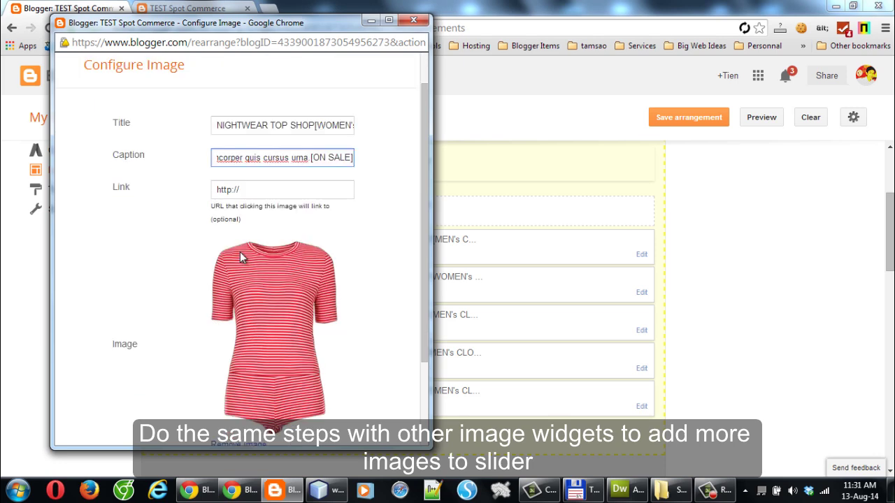
{"action": "scroll", "coordinate": [322, 196], "scroll_direction": "down", "scroll_amount": 4}
{"action": "left_click", "coordinate": [105, 415]}
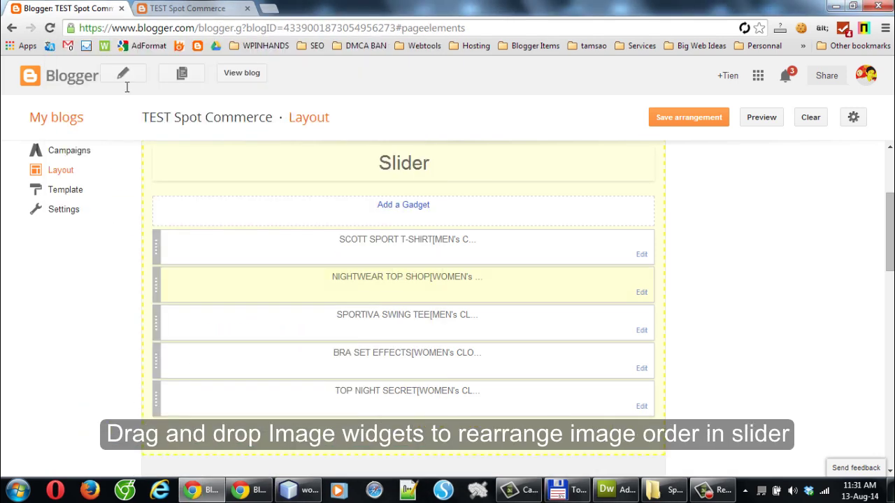
- Move the SCOTT SPORT T-SHIRT gadget below NIGHTWEAR TOP SHOP in the Slider section and save the arrangement
{"action": "left_click_drag", "start_coordinate": [446, 242], "coordinate": [448, 269]}
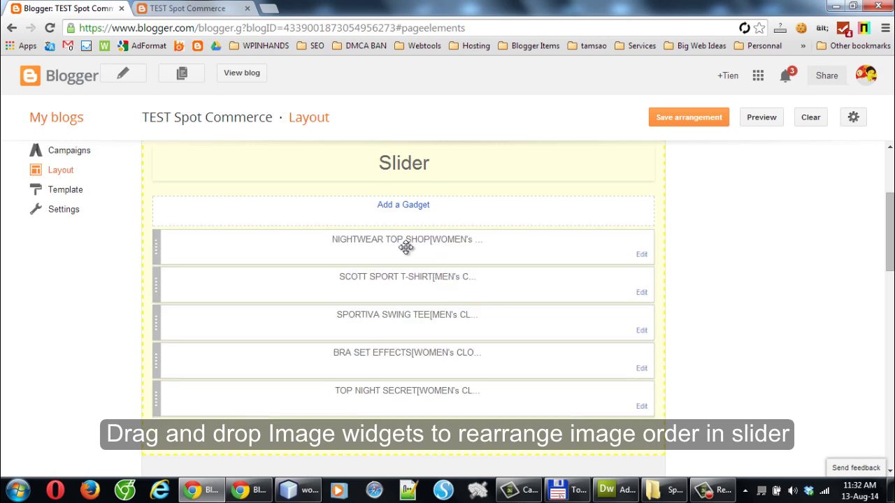
{"action": "left_click", "coordinate": [678, 130]}
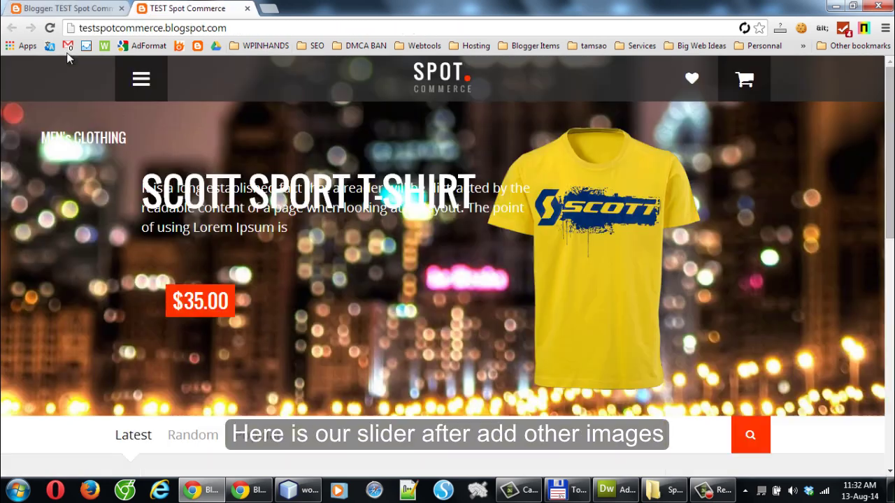
- Reload the live blog and advance the slider to check the new image order, then return to the layout
{"action": "left_click", "coordinate": [50, 28]}
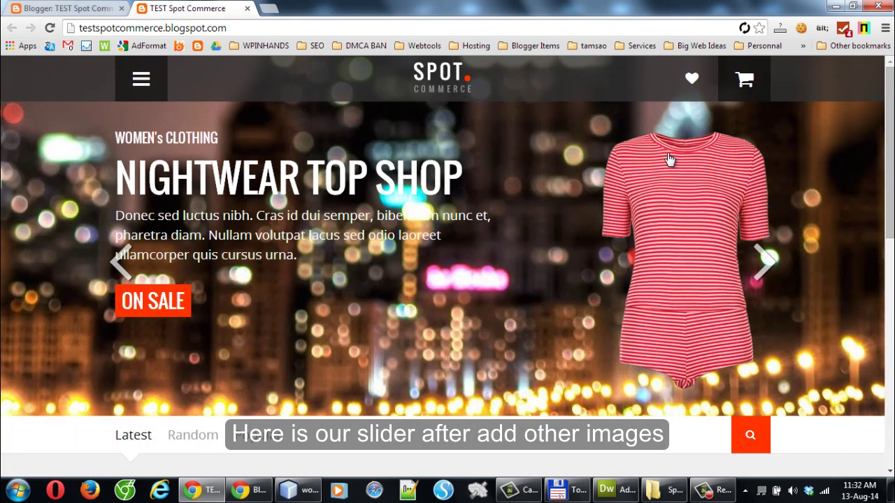
{"action": "left_click", "coordinate": [764, 253]}
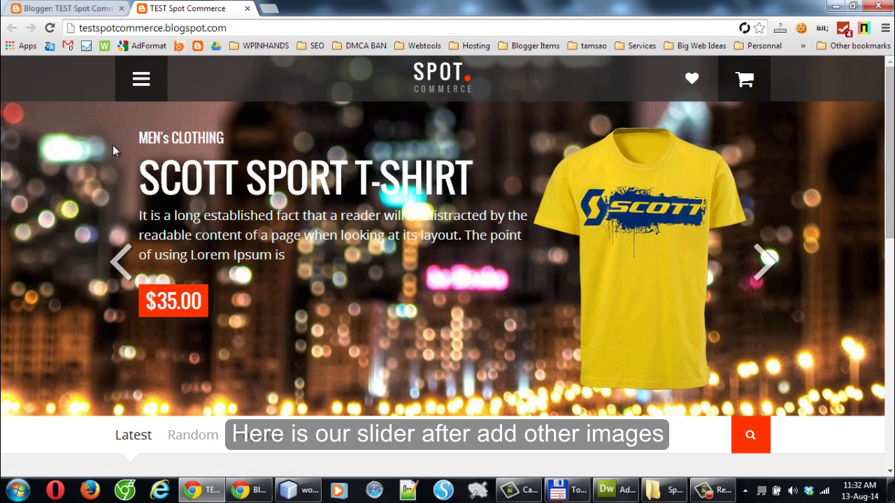
{"action": "left_click", "coordinate": [40, 5]}
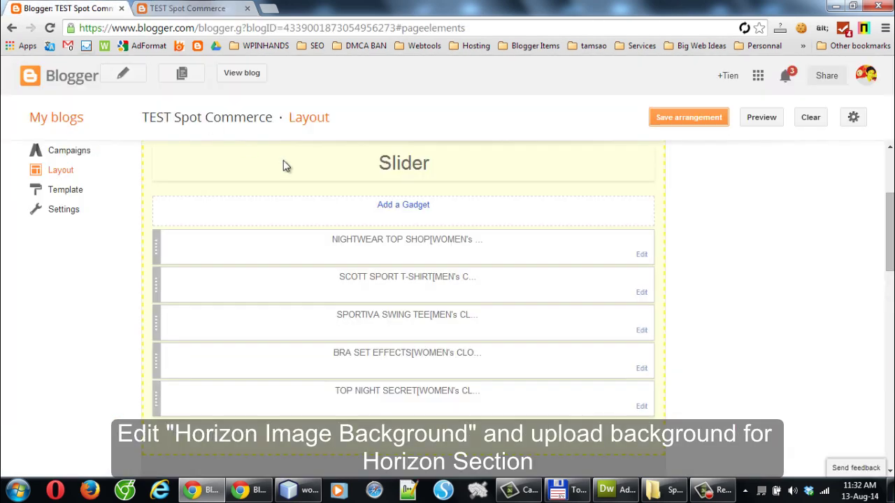
- In the Horizon Section, upload Blurry-City-Night-Photography-Wallpaper.jpg from the images folder to the Horizon Image Background gadget and save
{"action": "left_click_drag", "start_coordinate": [890, 231], "coordinate": [890, 340]}
{"action": "left_click", "coordinate": [644, 337]}
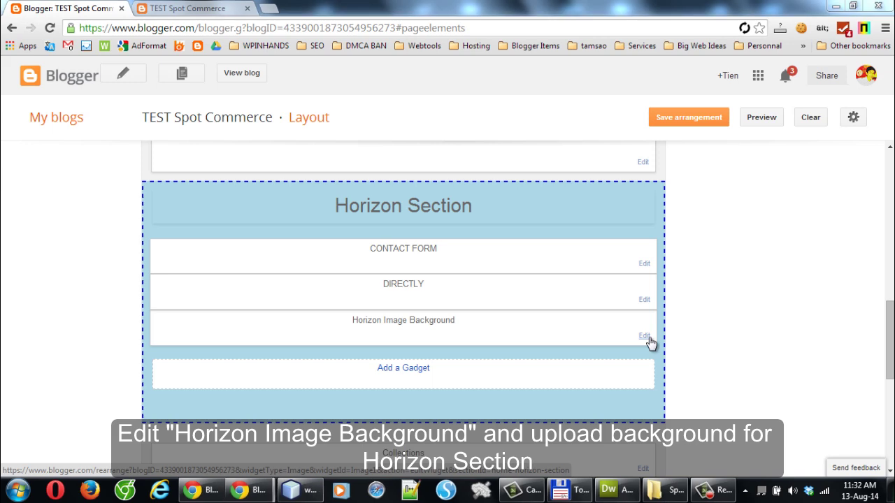
{"action": "left_click", "coordinate": [217, 290]}
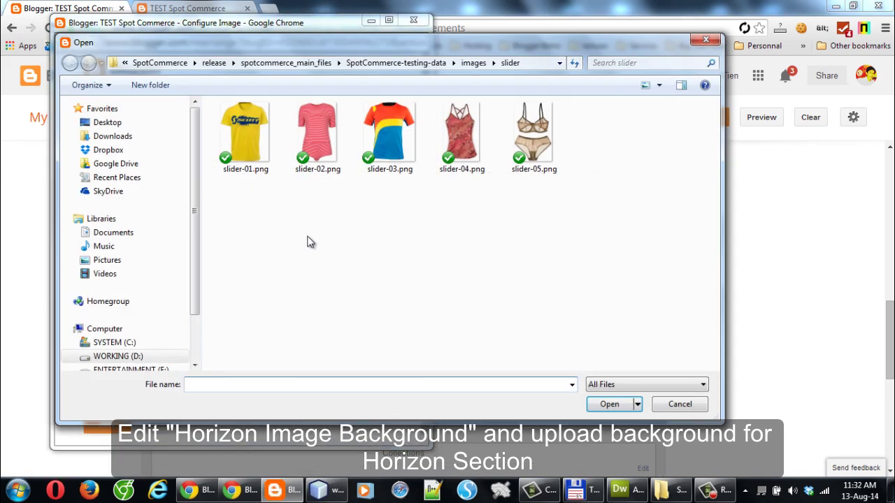
{"action": "left_click", "coordinate": [253, 64]}
{"action": "double_click", "coordinate": [270, 148]}
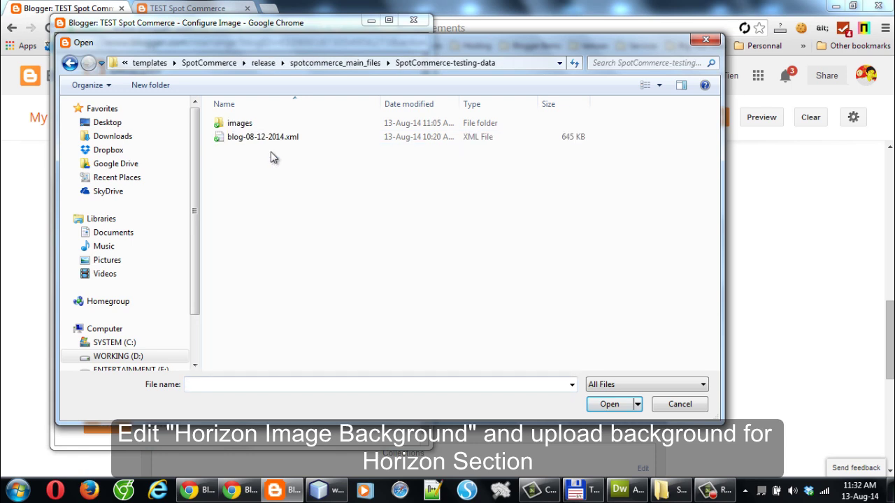
{"action": "double_click", "coordinate": [251, 123]}
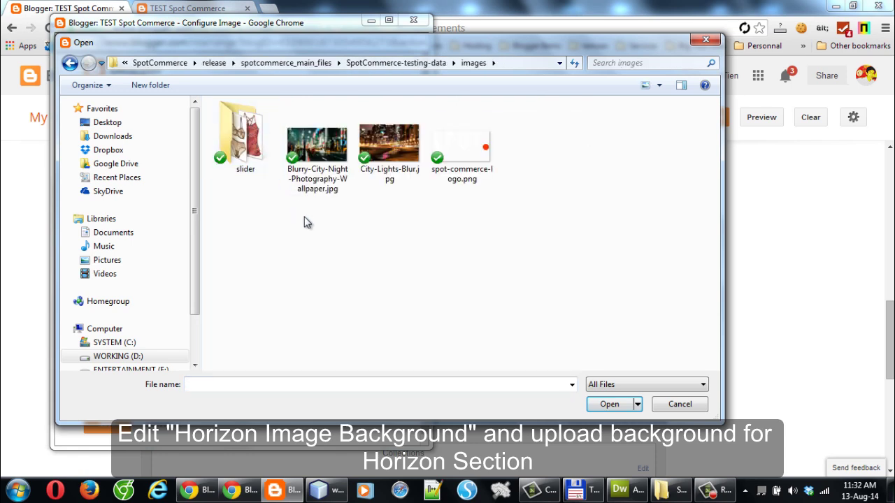
{"action": "left_click", "coordinate": [316, 189]}
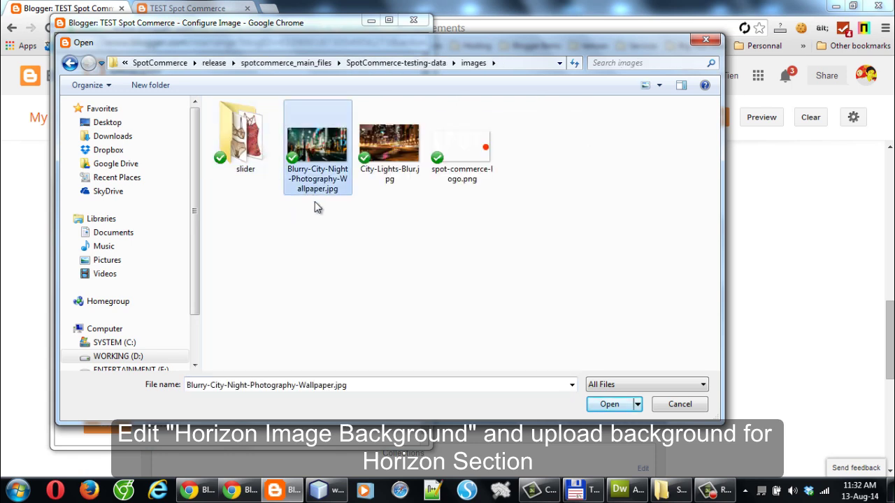
{"action": "left_click", "coordinate": [609, 407]}
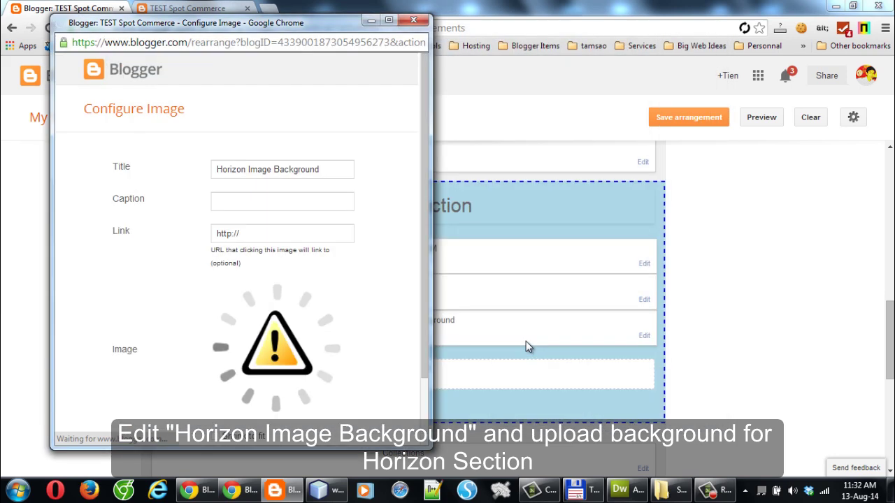
{"action": "left_click", "coordinate": [107, 413]}
- Reload the live blog and check the new background behind the contact form in the Horizon Section
{"action": "left_click", "coordinate": [186, 9]}
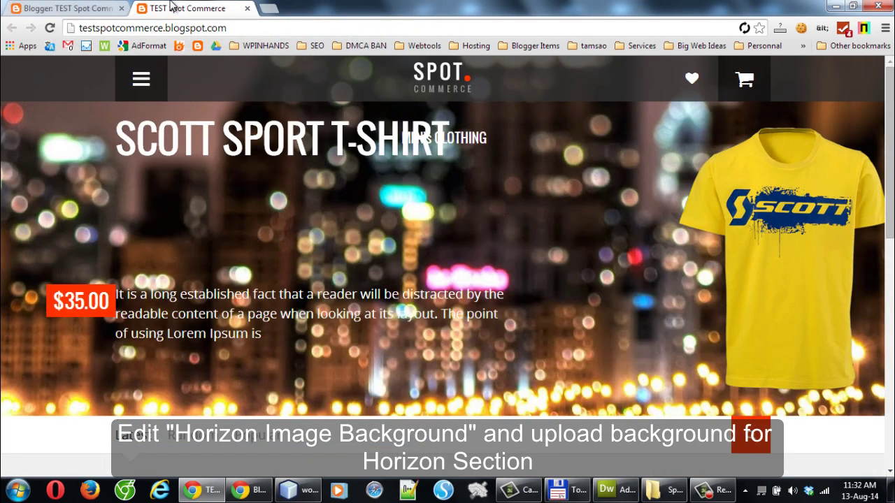
{"action": "scroll", "coordinate": [142, 210], "scroll_direction": "down", "scroll_amount": 5}
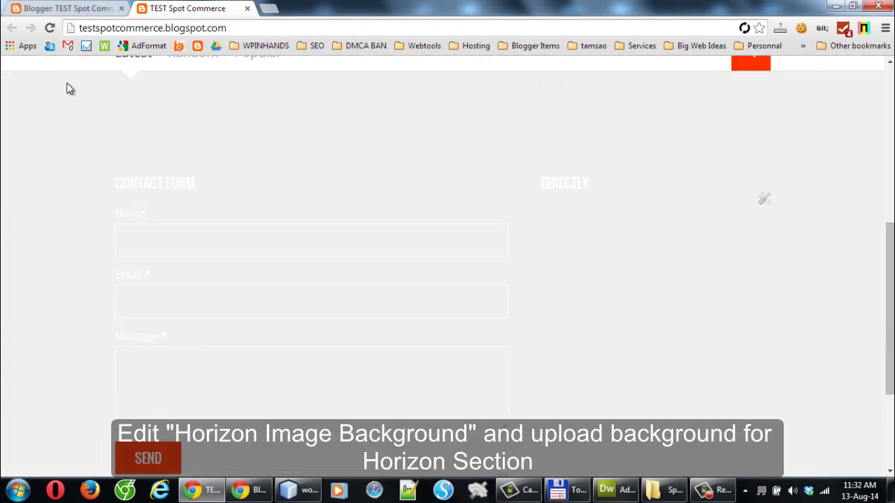
{"action": "left_click", "coordinate": [50, 28]}
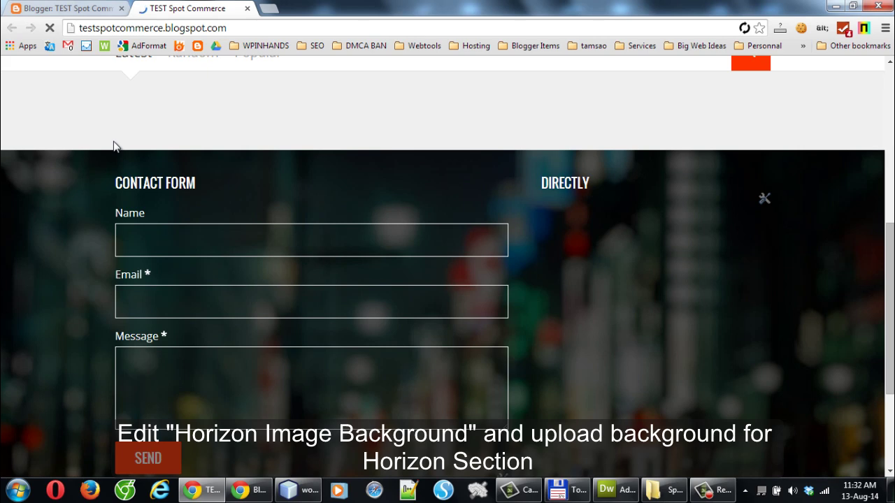
{"action": "scroll", "coordinate": [113, 177], "scroll_direction": "down", "scroll_amount": 3}
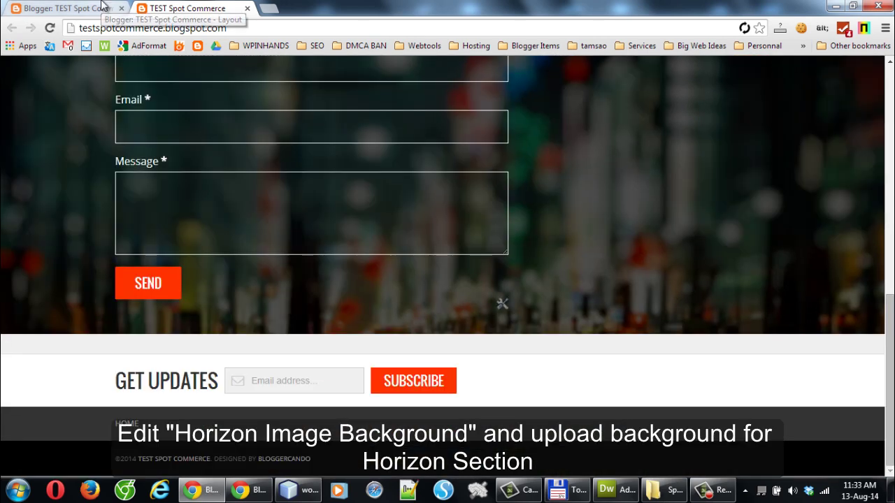
- Return to the layout, open the GET UPDATES gadget's settings and save them with the default FeedBurner URL
{"action": "left_click", "coordinate": [102, 5]}
{"action": "scroll", "coordinate": [687, 275], "scroll_direction": "down", "scroll_amount": 2}
{"action": "scroll", "coordinate": [687, 275], "scroll_direction": "down", "scroll_amount": 3}
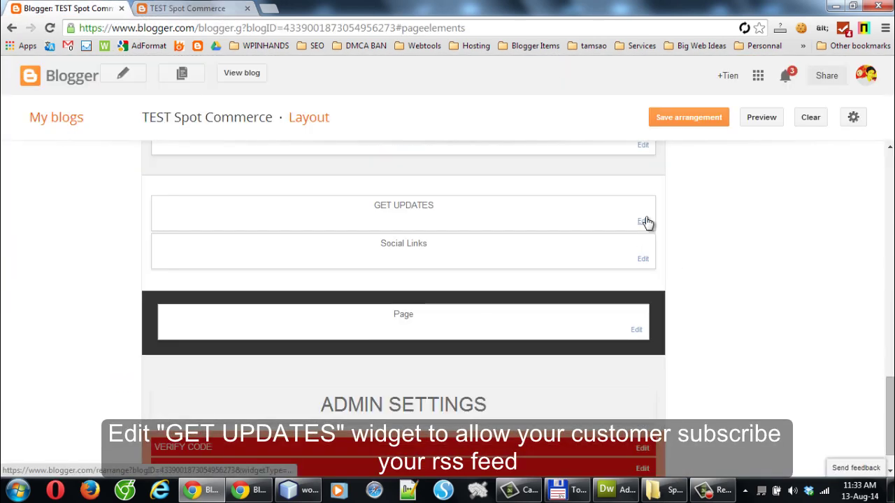
{"action": "left_click", "coordinate": [643, 220]}
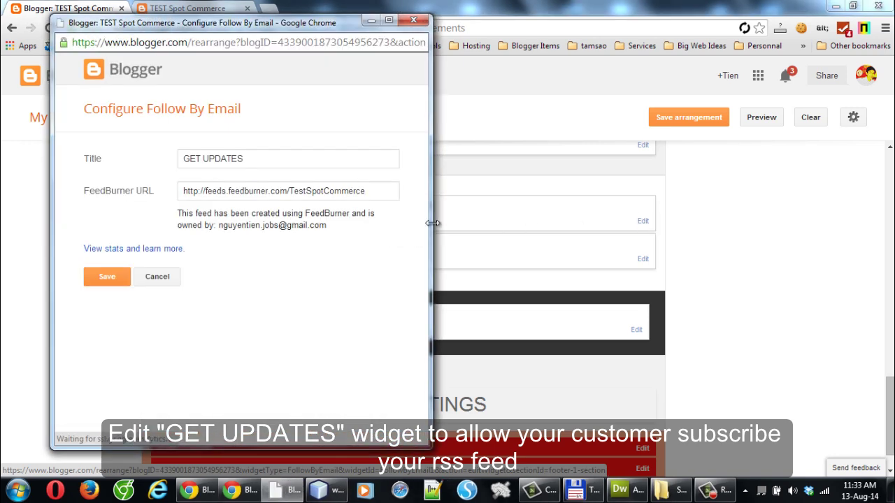
{"action": "triple_click", "coordinate": [293, 190]}
{"action": "left_click", "coordinate": [107, 277]}
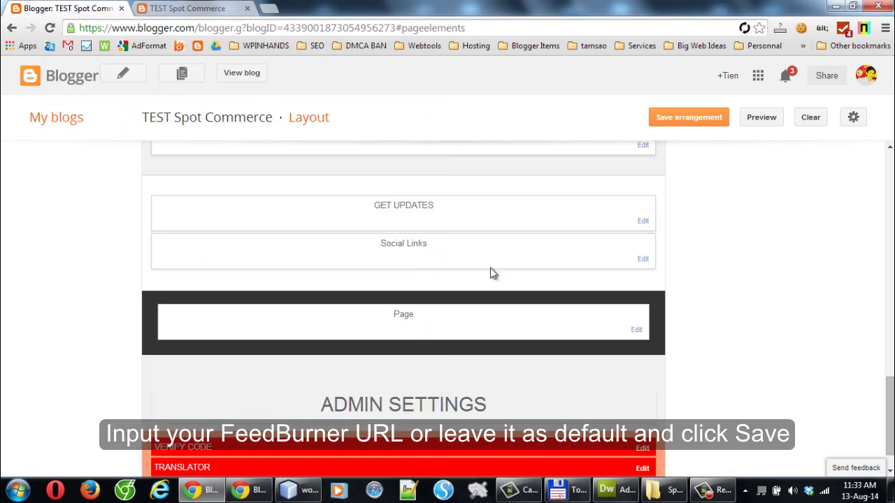
- Open the Search preferences page in the blog's settings
{"action": "scroll", "coordinate": [678, 359], "scroll_direction": "up", "scroll_amount": 8}
{"action": "scroll", "coordinate": [679, 306], "scroll_direction": "up", "scroll_amount": 5}
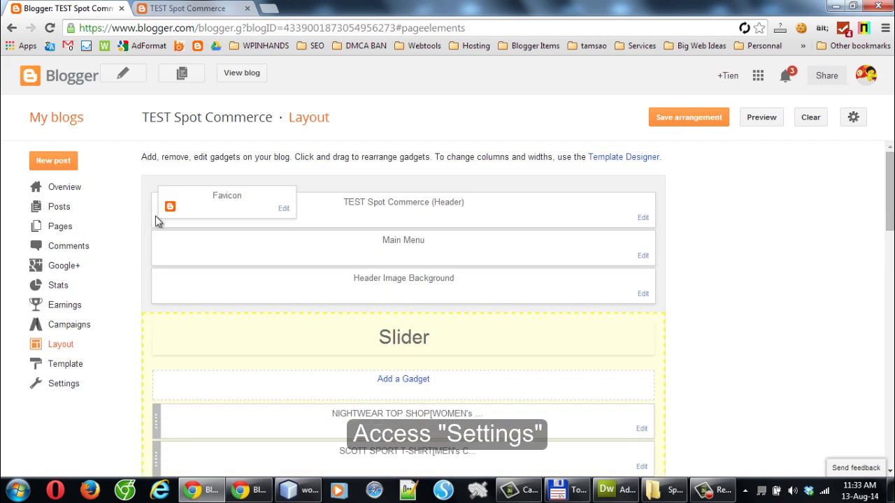
{"action": "left_click", "coordinate": [59, 206]}
{"action": "left_click", "coordinate": [74, 391]}
{"action": "left_click", "coordinate": [70, 385]}
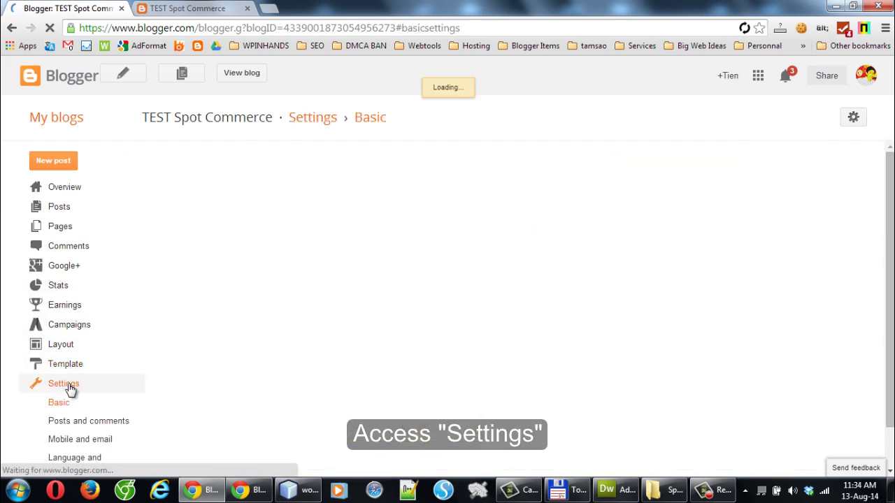
{"action": "scroll", "coordinate": [70, 388], "scroll_direction": "down", "scroll_amount": 2}
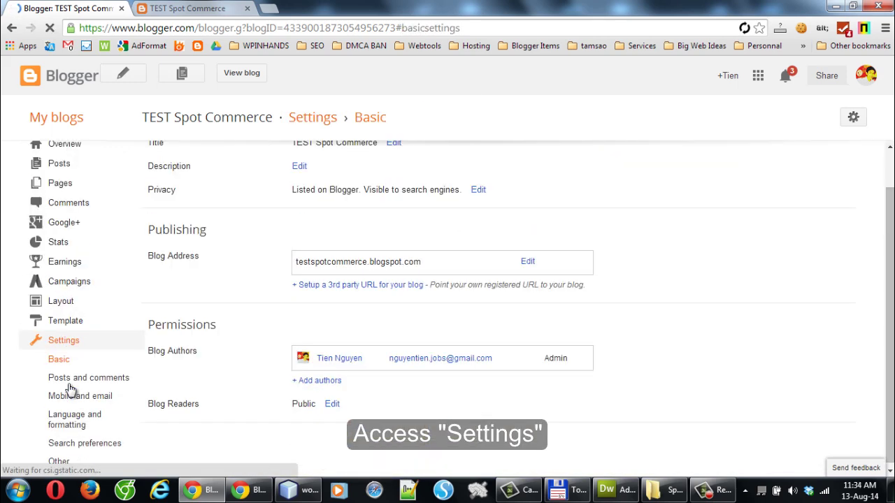
{"action": "left_click", "coordinate": [67, 446]}
{"action": "scroll", "coordinate": [441, 280], "scroll_direction": "up", "scroll_amount": 1}
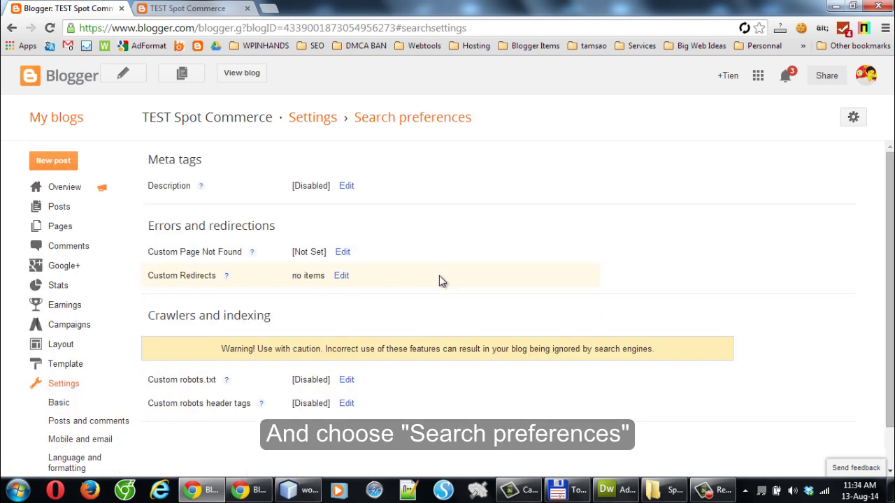
- Enable the meta tag search description, enter "Input site search reference here" as its text, and save the changes
{"action": "left_click", "coordinate": [347, 185]}
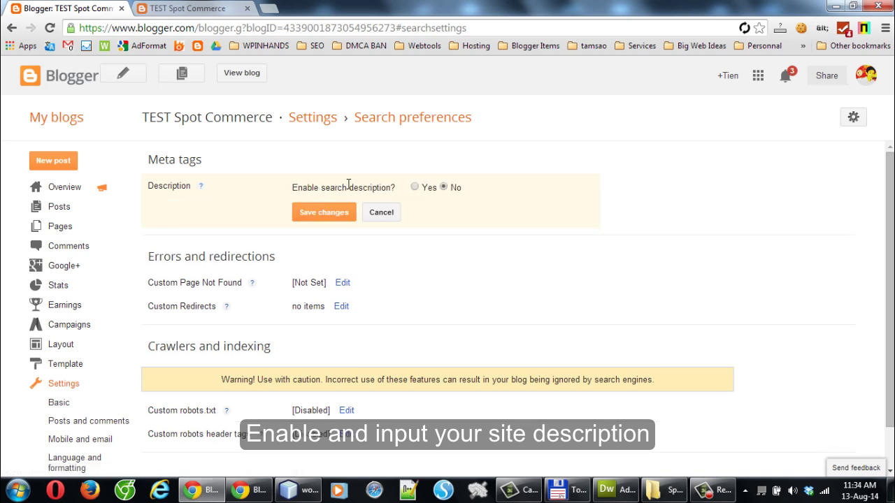
{"action": "left_click", "coordinate": [415, 187]}
{"action": "left_click", "coordinate": [387, 220]}
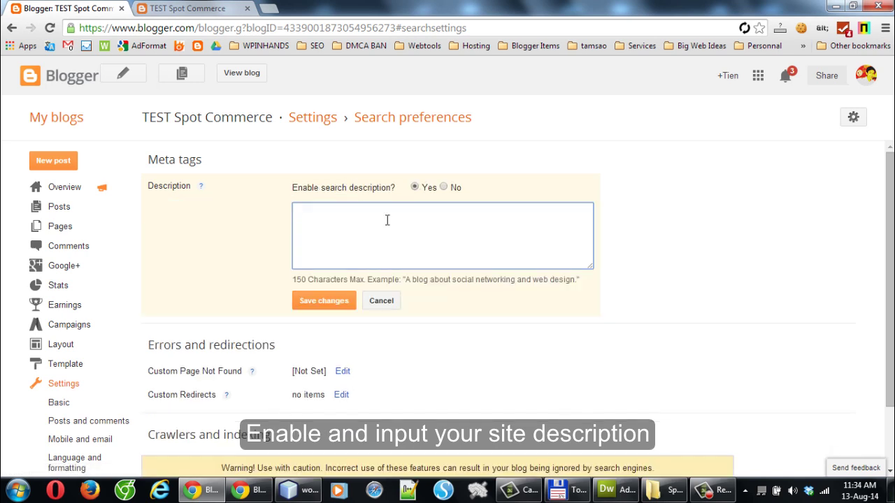
{"action": "type", "text": "Input site search reference here"}
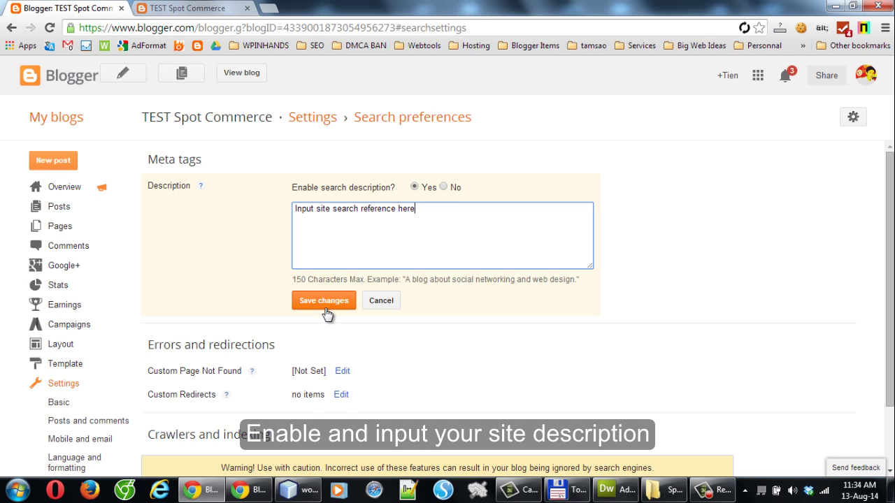
{"action": "left_click", "coordinate": [327, 302]}
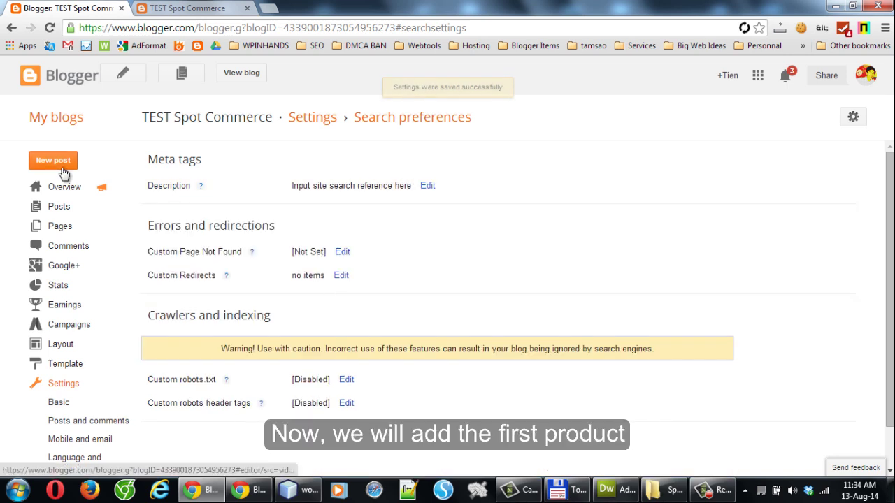
- Create a new post titled "Test product" with the body text "Content of the description detail"
{"action": "left_click", "coordinate": [62, 170]}
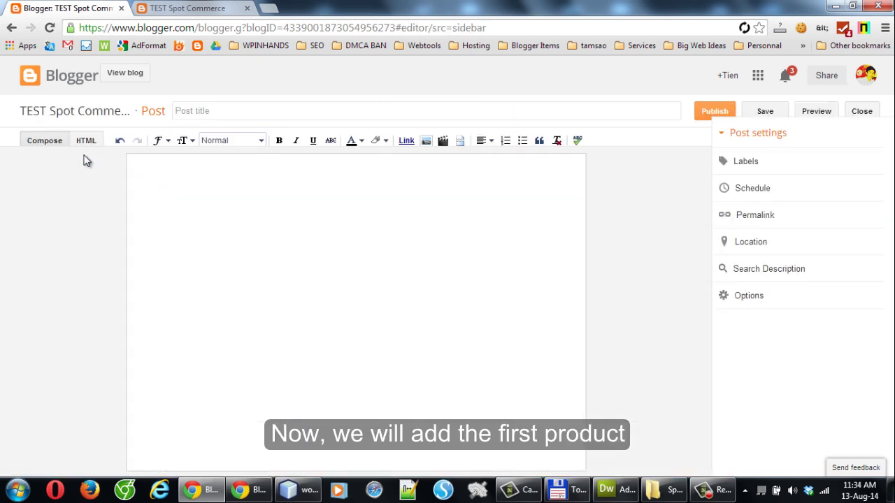
{"action": "type", "text": "Test product"}
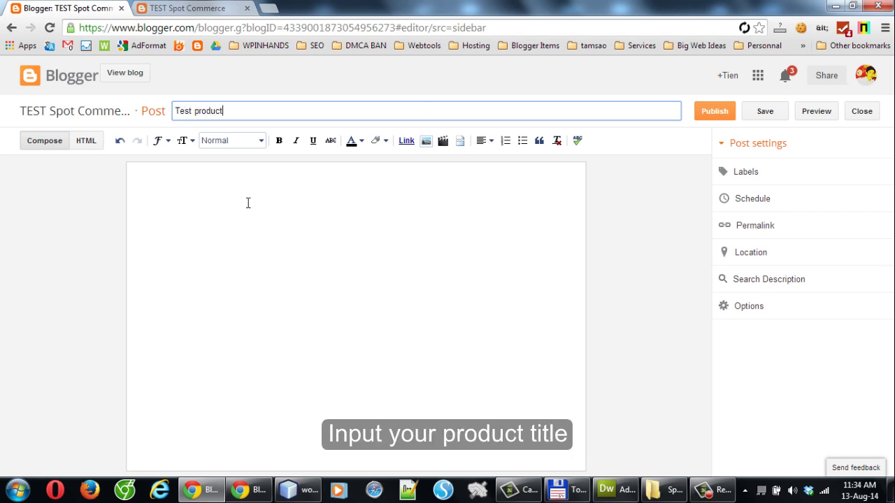
{"action": "left_click", "coordinate": [247, 202]}
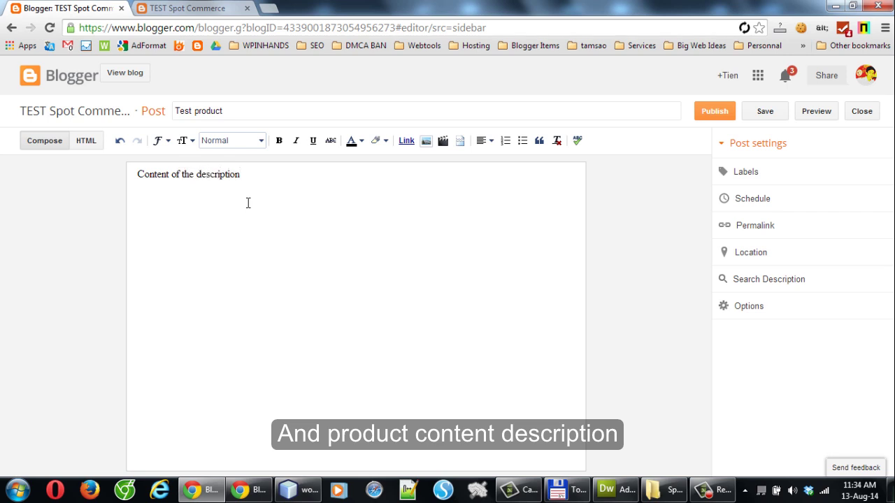
- Set the post's search description to "This is header description" and add the price label _35
{"action": "left_click", "coordinate": [763, 281]}
{"action": "type", "text": "This is header description"}
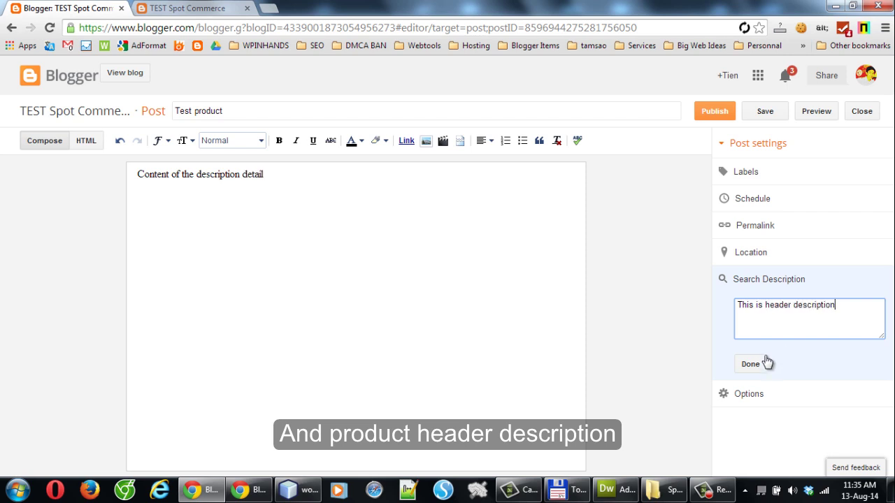
{"action": "left_click", "coordinate": [751, 363]}
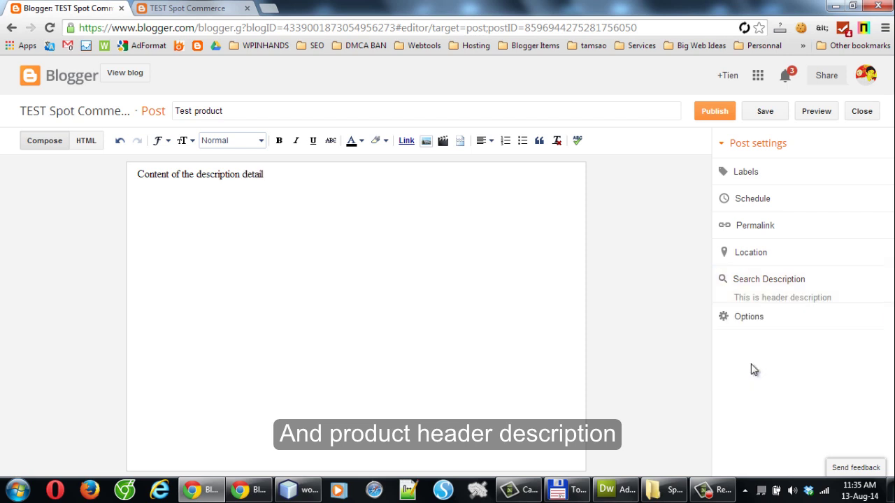
{"action": "left_click", "coordinate": [751, 175]}
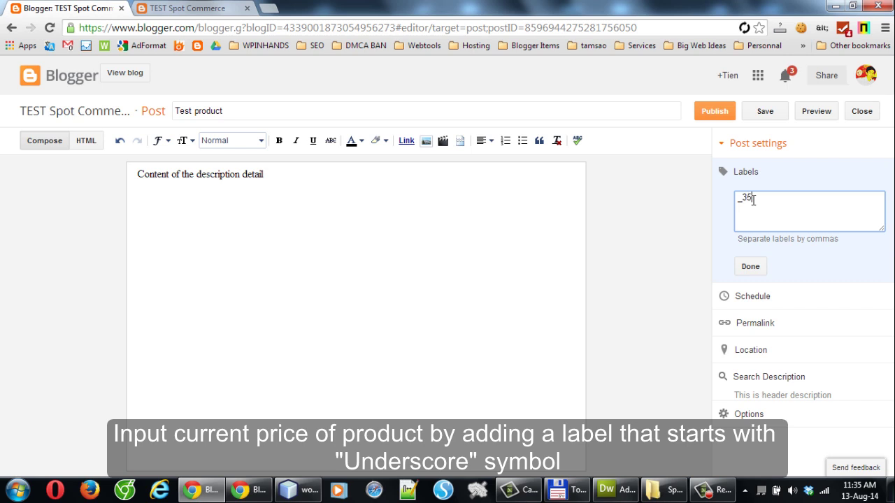
{"action": "left_click", "coordinate": [750, 265]}
- Upload tee-scott-1-1.png from the item-thumbnail/tee folder and insert it after the post's body text
{"action": "left_click", "coordinate": [368, 249]}
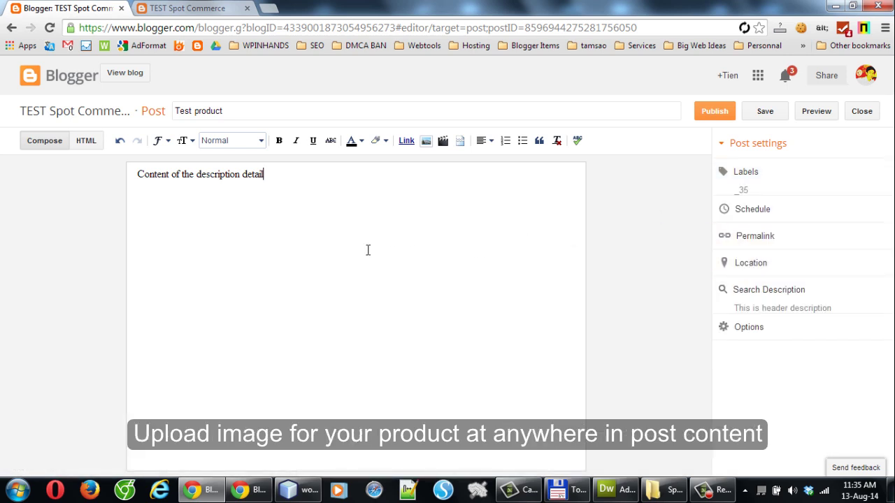
{"action": "left_click", "coordinate": [426, 141]}
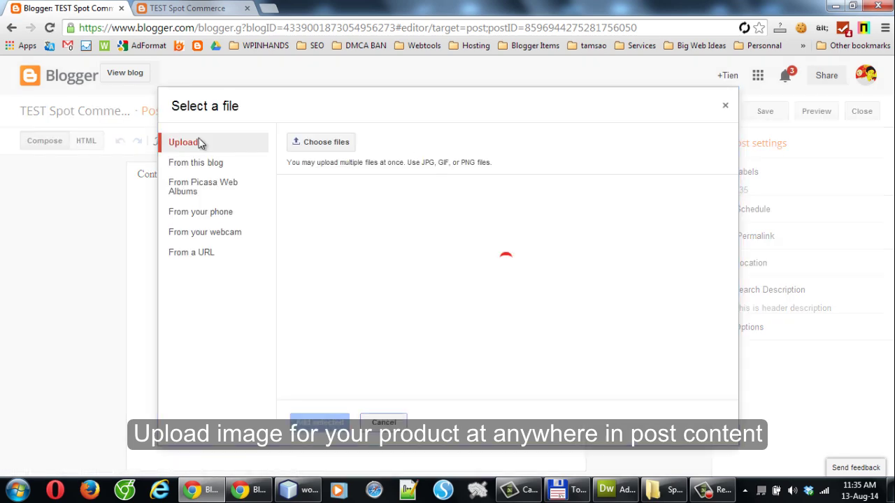
{"action": "left_click", "coordinate": [321, 146]}
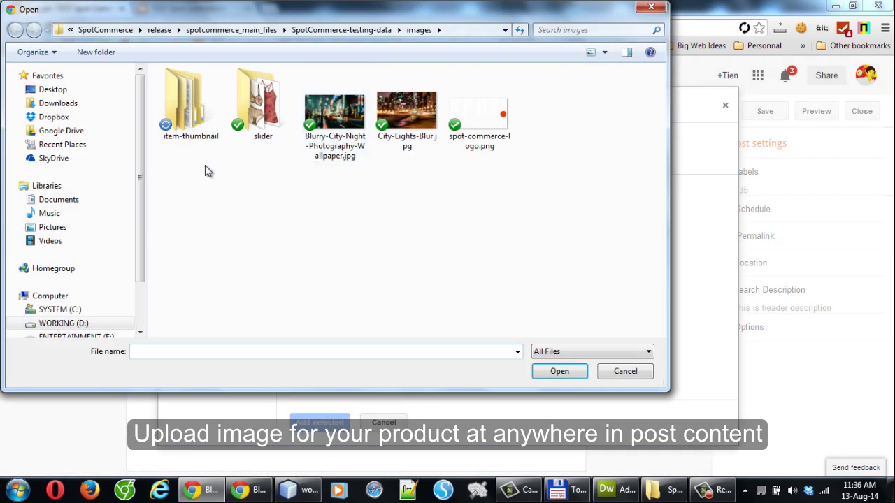
{"action": "double_click", "coordinate": [187, 130]}
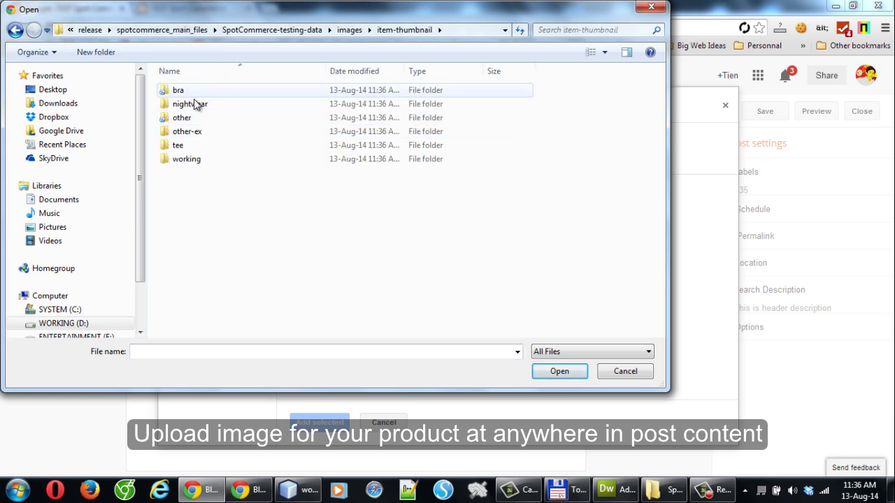
{"action": "double_click", "coordinate": [178, 144]}
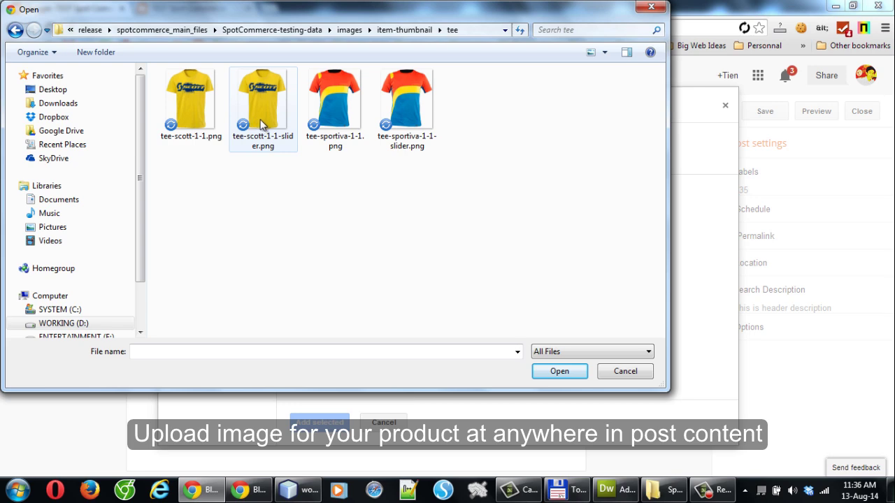
{"action": "left_click", "coordinate": [191, 136]}
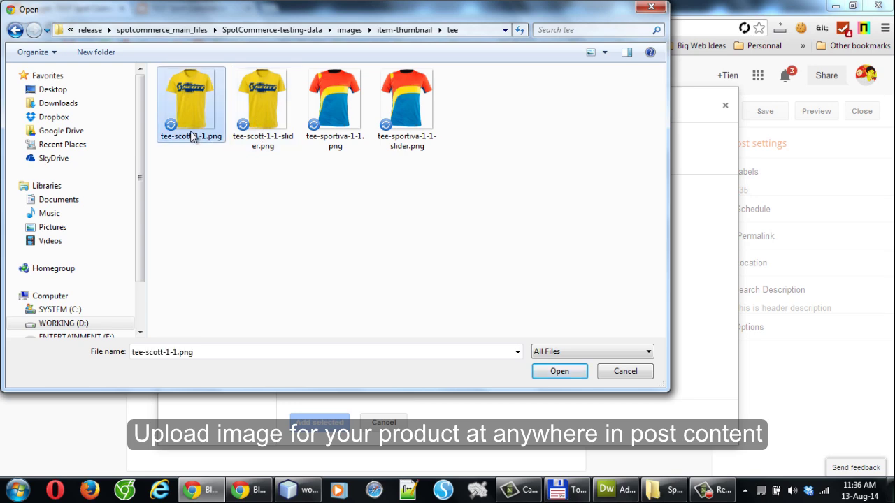
{"action": "left_click", "coordinate": [542, 371]}
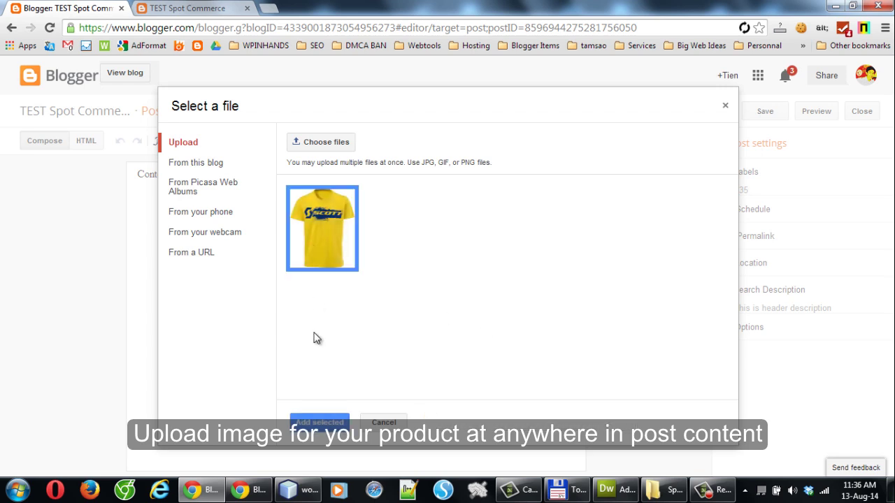
{"action": "left_click", "coordinate": [319, 422]}
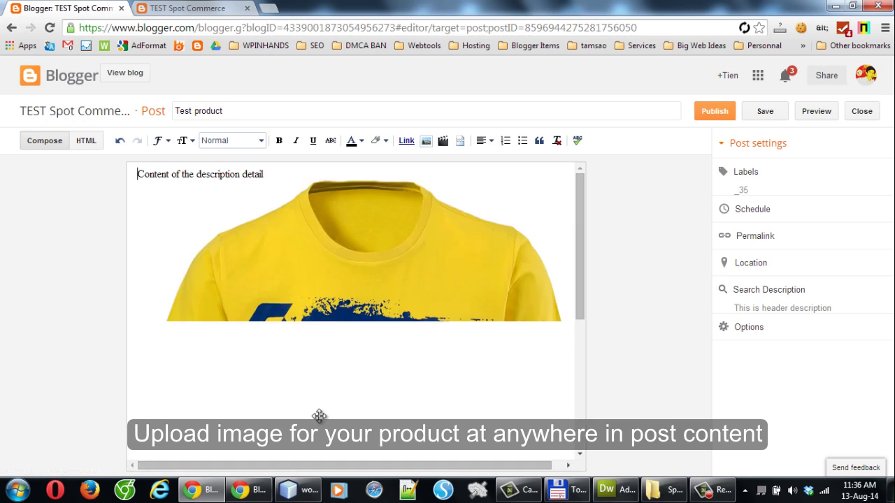
- Set the inserted T-shirt image to its original size and publish the post
{"action": "left_click", "coordinate": [353, 282]}
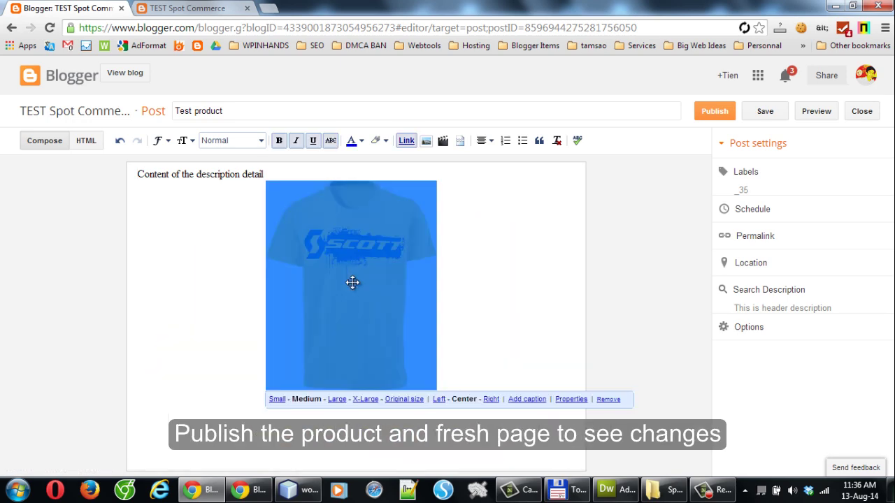
{"action": "left_click", "coordinate": [404, 400]}
{"action": "left_click", "coordinate": [717, 116]}
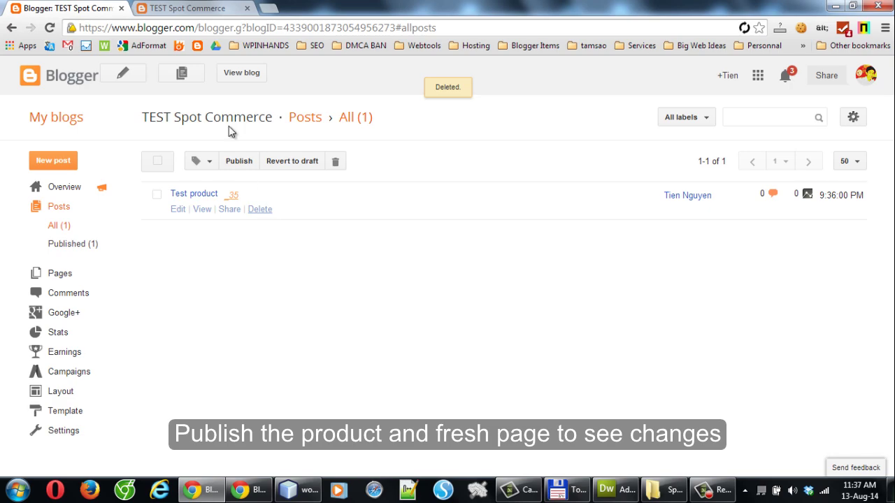
- Reload the live blog, open the Test product page, and check its price, header description and content description
{"action": "left_click", "coordinate": [189, 8]}
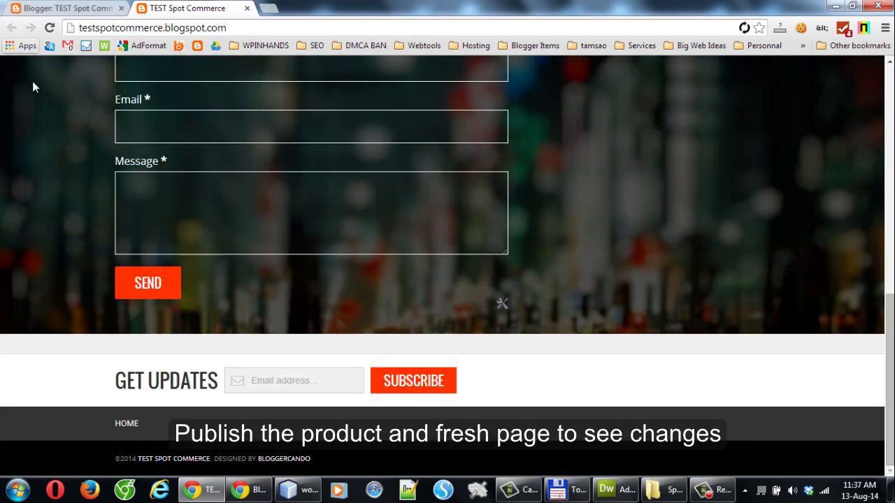
{"action": "left_click", "coordinate": [49, 28]}
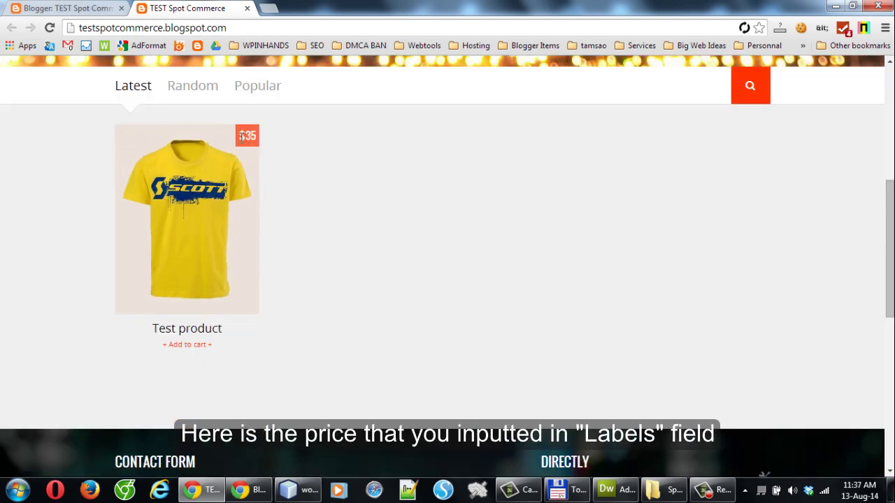
{"action": "left_click", "coordinate": [187, 230]}
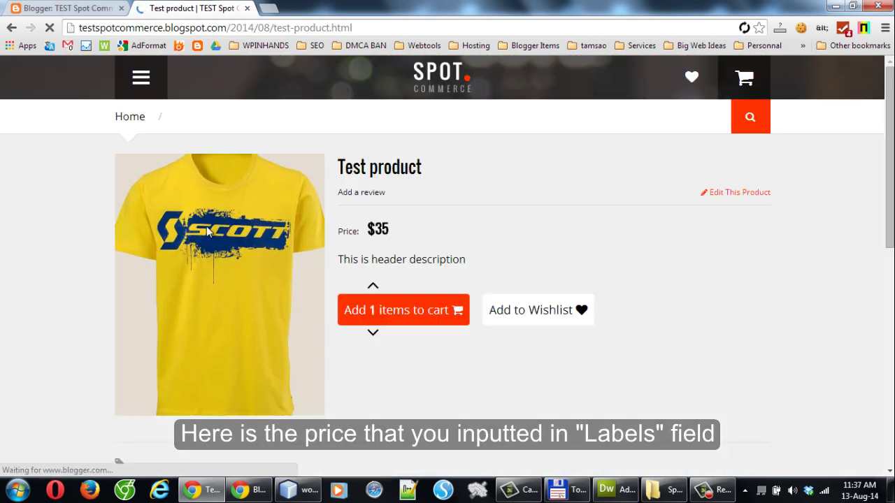
{"action": "left_click_drag", "start_coordinate": [470, 260], "coordinate": [100, 241]}
{"action": "scroll", "coordinate": [554, 234], "scroll_direction": "down", "scroll_amount": 4}
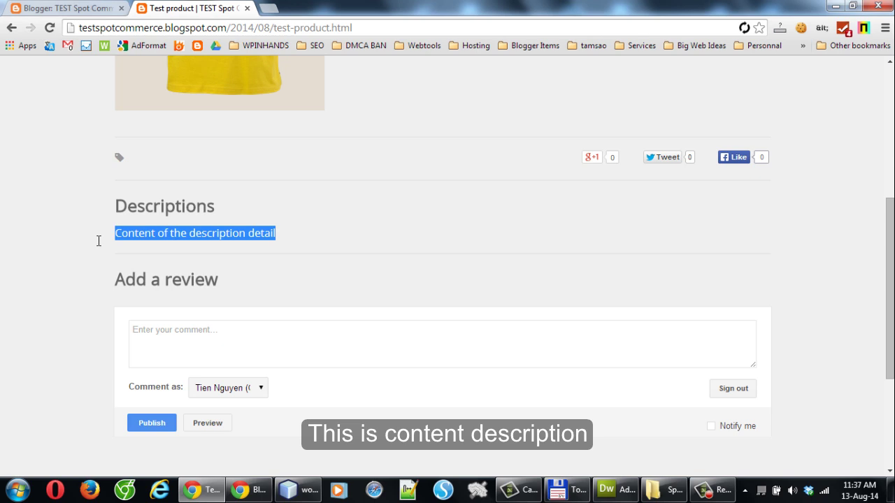
- Add the label "Just a tag" to the Test product post and update the post
{"action": "left_click", "coordinate": [146, 200]}
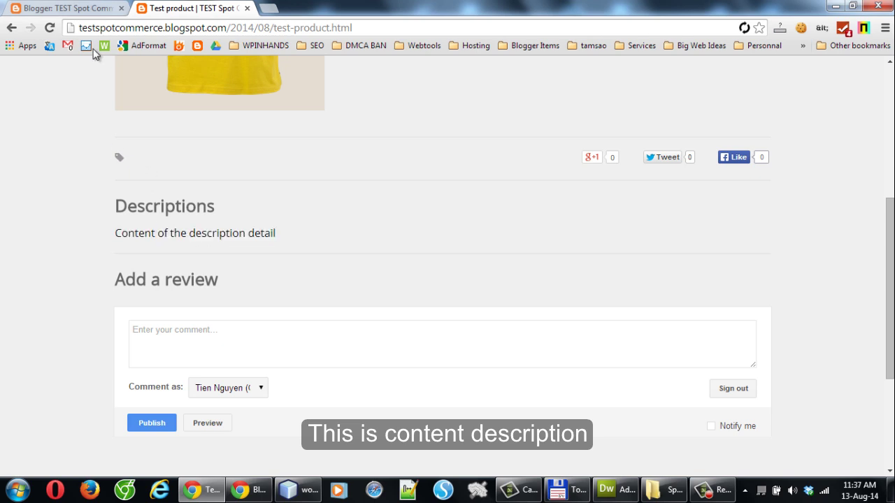
{"action": "left_click", "coordinate": [76, 7]}
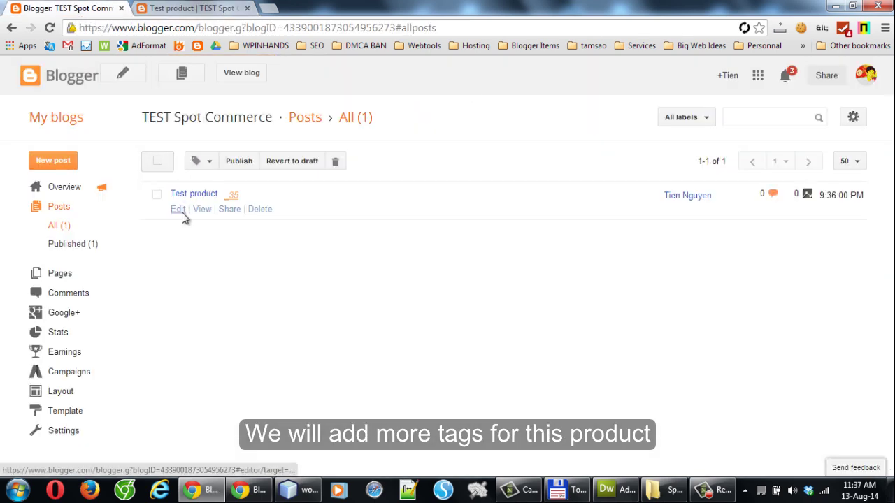
{"action": "left_click", "coordinate": [179, 211]}
{"action": "left_click", "coordinate": [783, 184]}
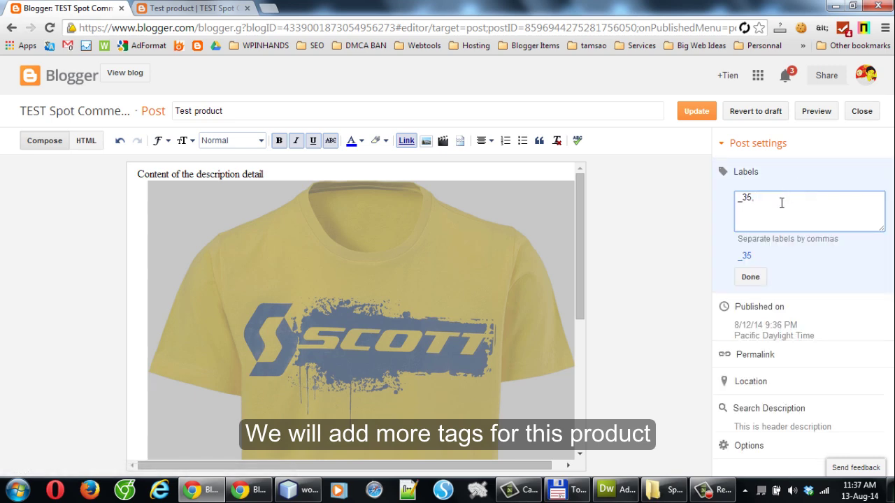
{"action": "type", "text": "Just a tag"}
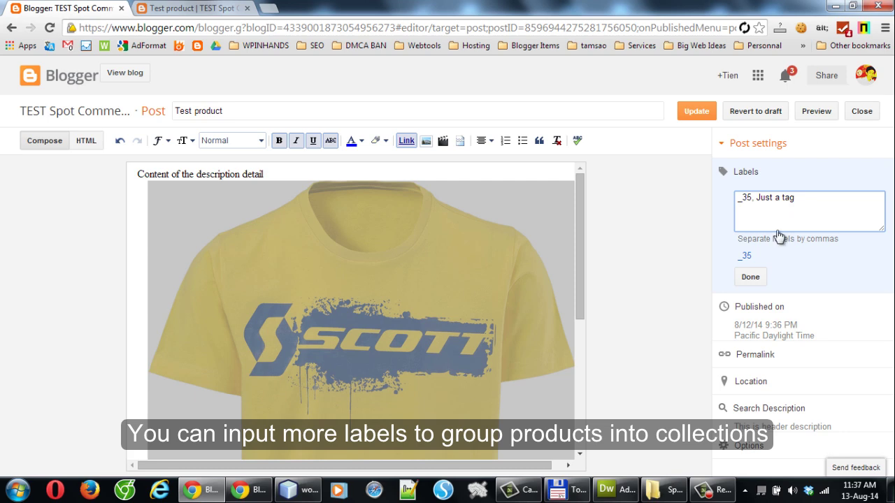
{"action": "left_click", "coordinate": [750, 278]}
{"action": "left_click", "coordinate": [707, 114]}
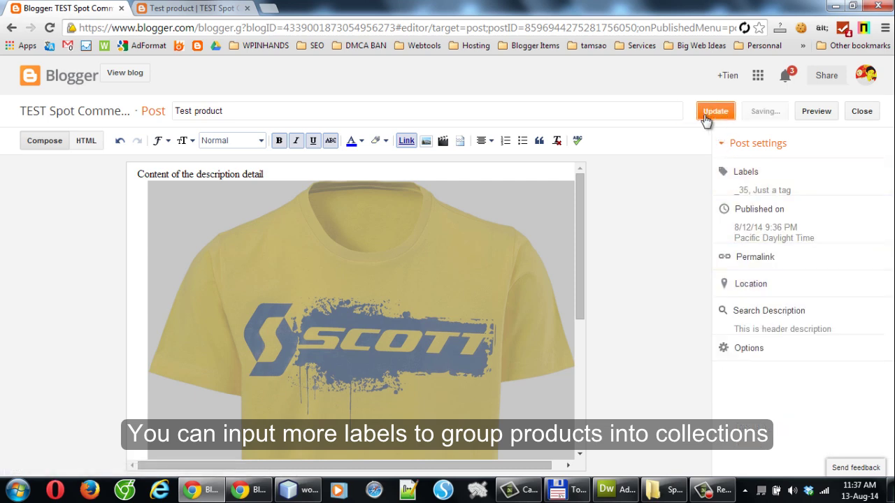
- Reload the live Test product page to check its tag, and view the product listing on the blog's home page
{"action": "left_click", "coordinate": [175, 7]}
{"action": "left_click", "coordinate": [49, 28]}
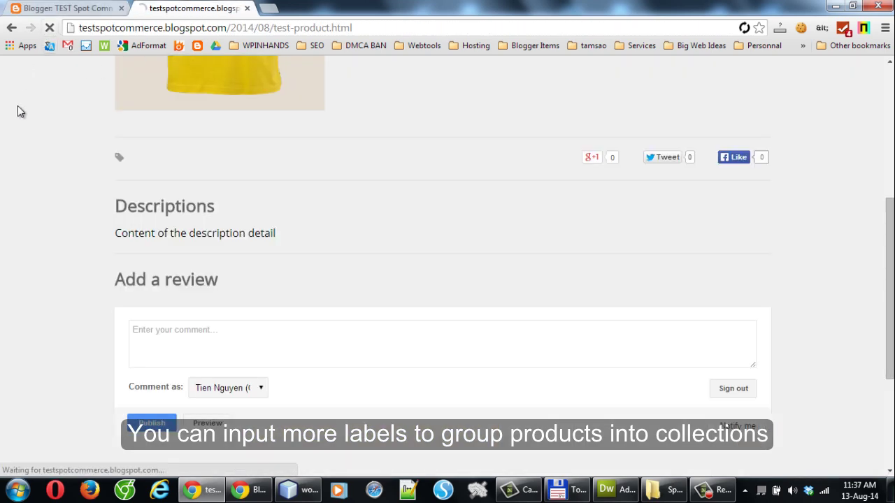
{"action": "scroll", "coordinate": [154, 164], "scroll_direction": "up", "scroll_amount": 5}
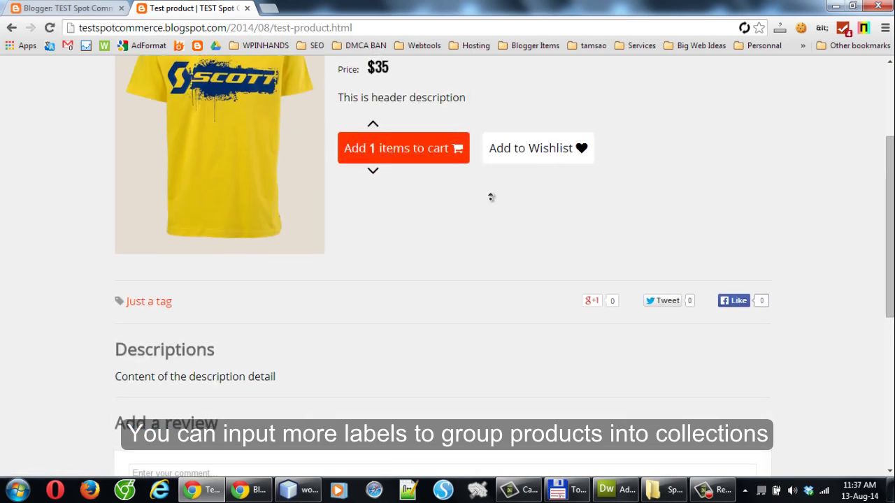
{"action": "left_click", "coordinate": [137, 123]}
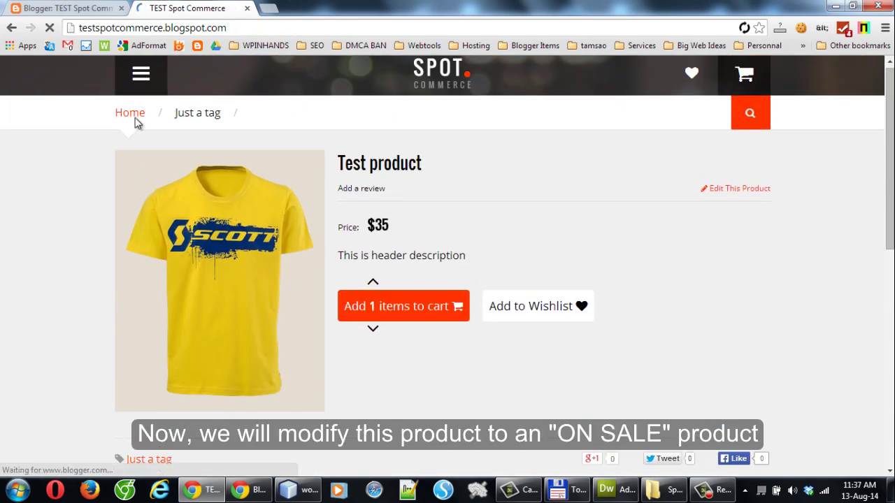
{"action": "scroll", "coordinate": [314, 252], "scroll_direction": "down", "scroll_amount": 4}
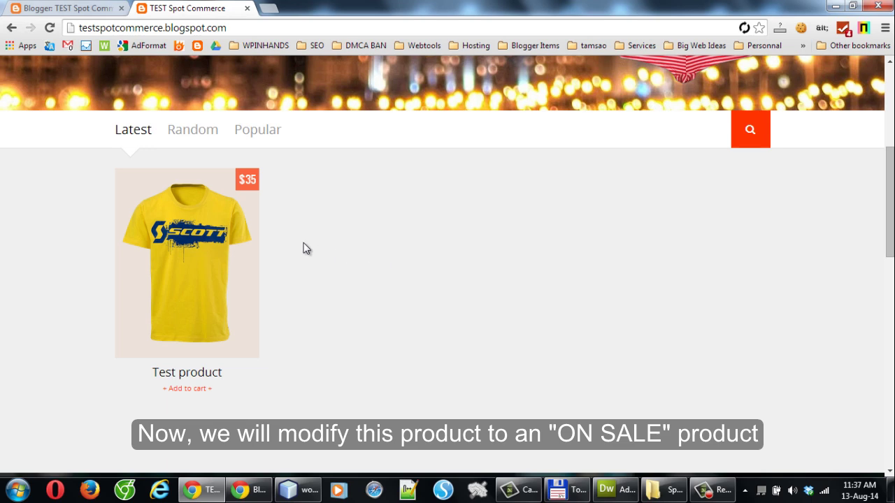
- Add the old-price label -59 to the Test product post, update the post, and reload the live blog
{"action": "left_click", "coordinate": [63, 7]}
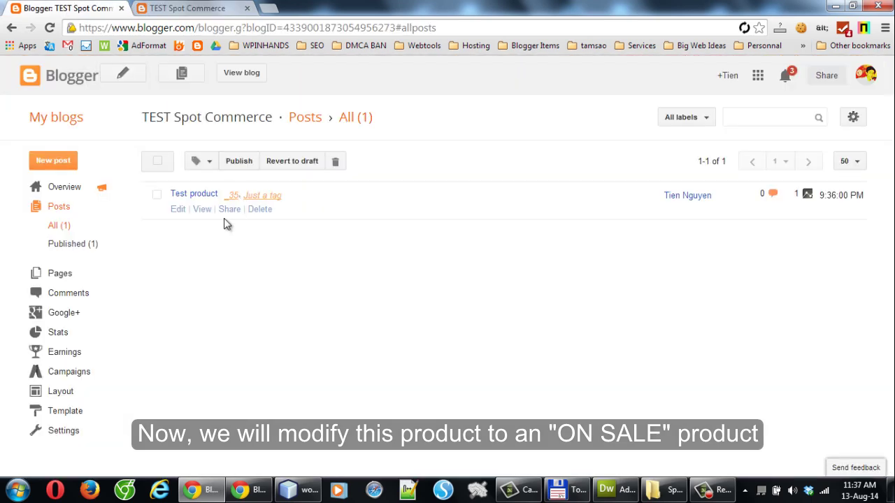
{"action": "left_click", "coordinate": [178, 210]}
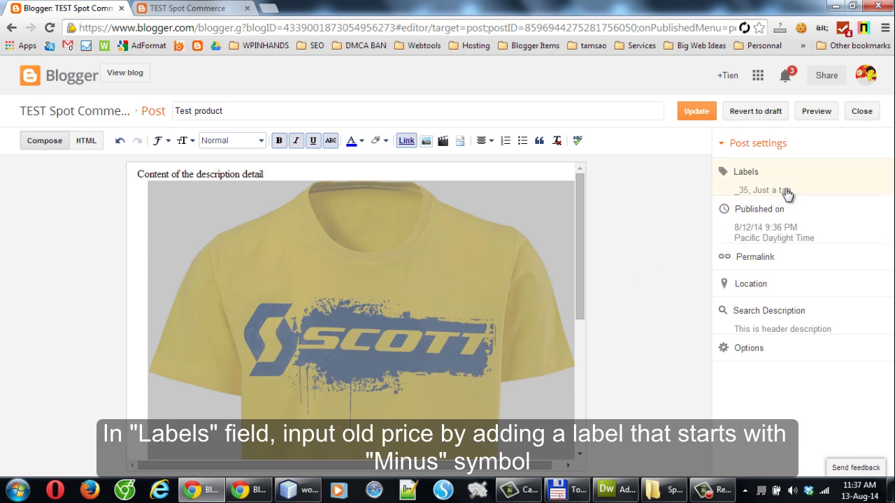
{"action": "left_click", "coordinate": [782, 174]}
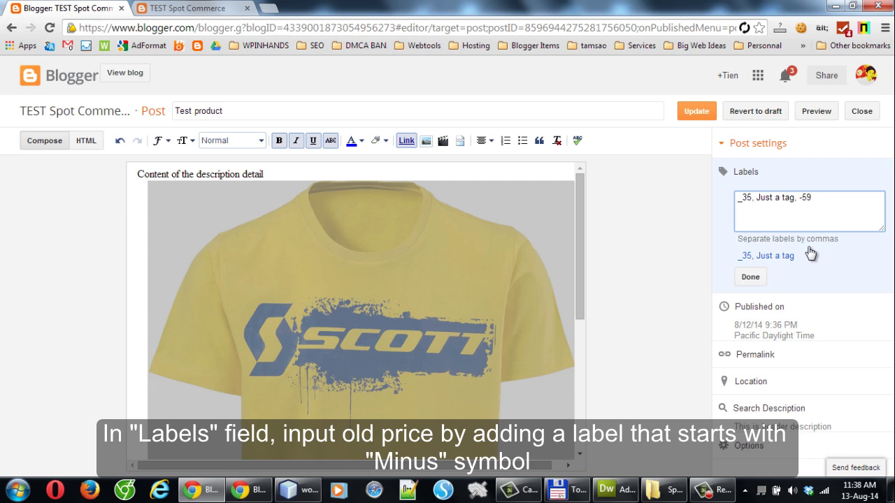
{"action": "left_click", "coordinate": [750, 277]}
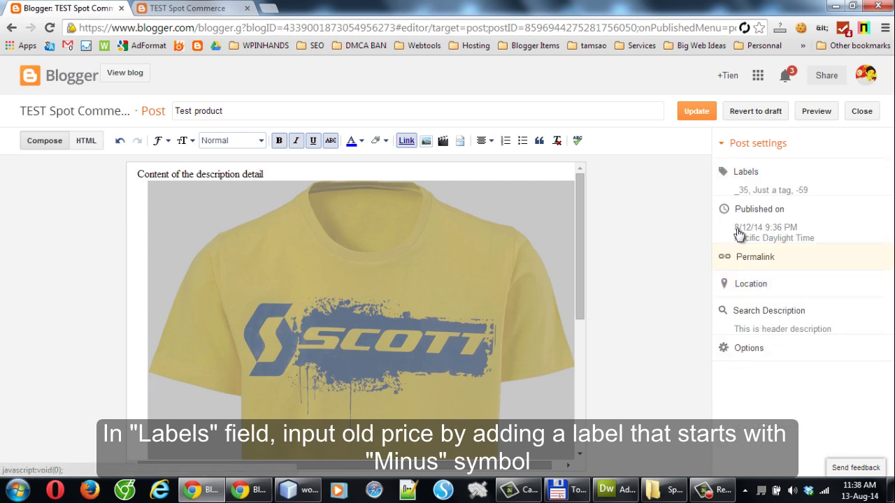
{"action": "left_click", "coordinate": [697, 114]}
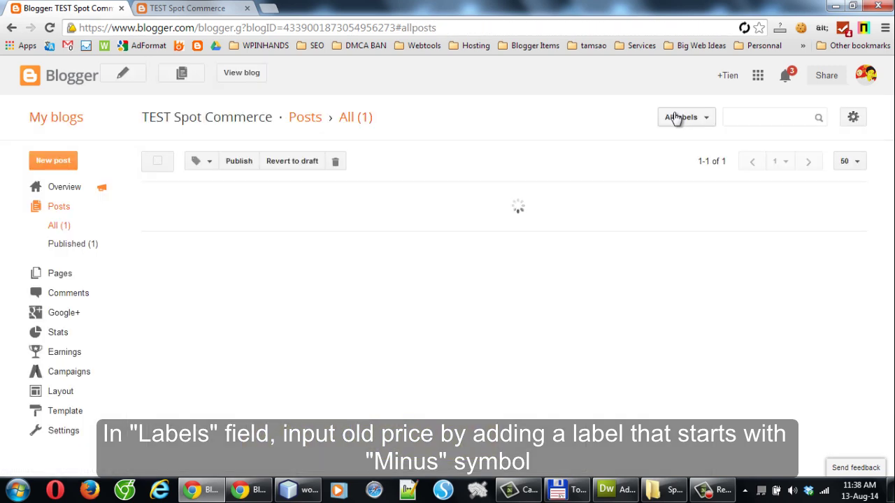
{"action": "left_click", "coordinate": [225, 8]}
{"action": "left_click", "coordinate": [52, 28]}
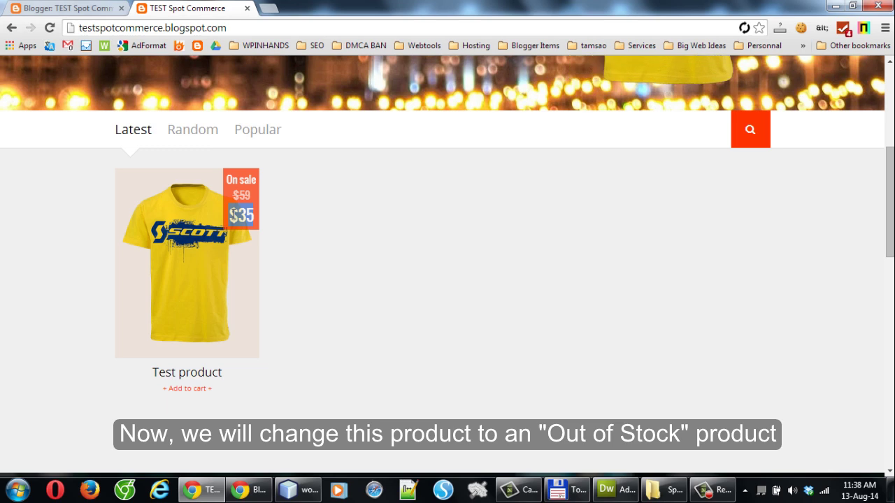
- Mark the Test product post as out of stock with the label !0 and update the post
{"action": "left_click", "coordinate": [98, 7]}
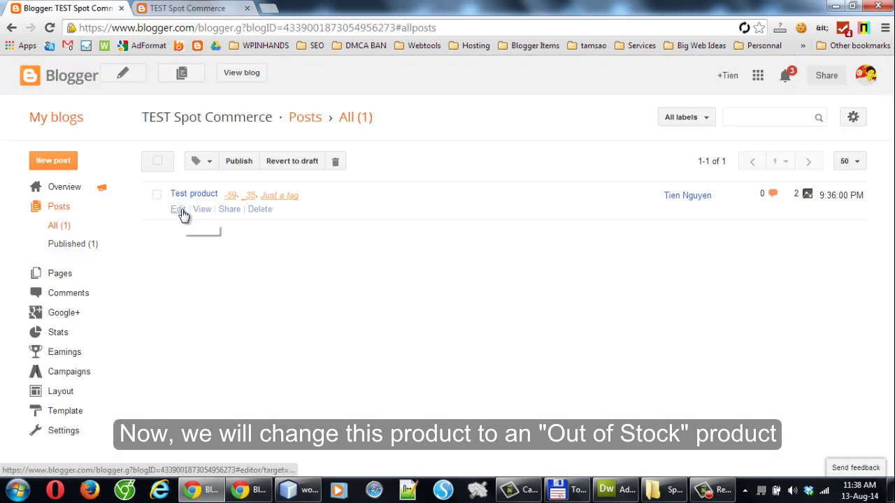
{"action": "left_click", "coordinate": [182, 213]}
{"action": "left_click", "coordinate": [825, 198]}
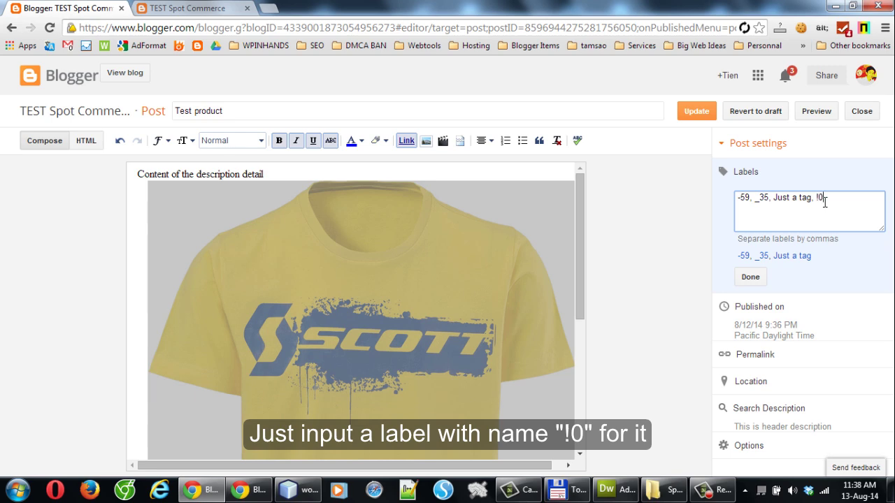
{"action": "left_click", "coordinate": [752, 276]}
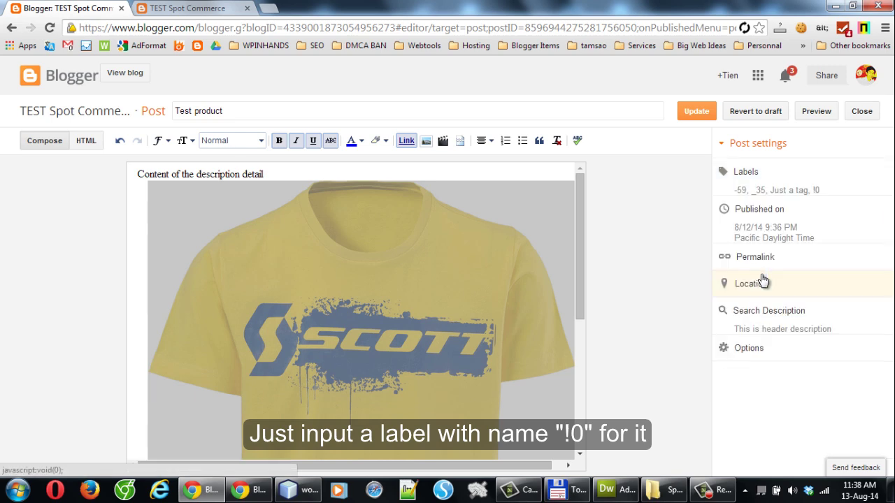
{"action": "left_click", "coordinate": [700, 116]}
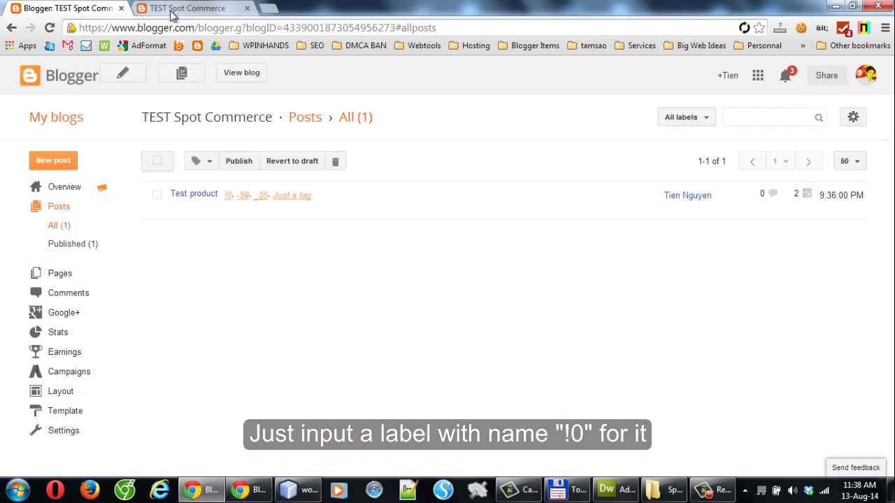
- Reload the live blog, check the product's stock badge, and open the Test product page to check its status
{"action": "left_click", "coordinate": [172, 11]}
{"action": "left_click", "coordinate": [55, 29]}
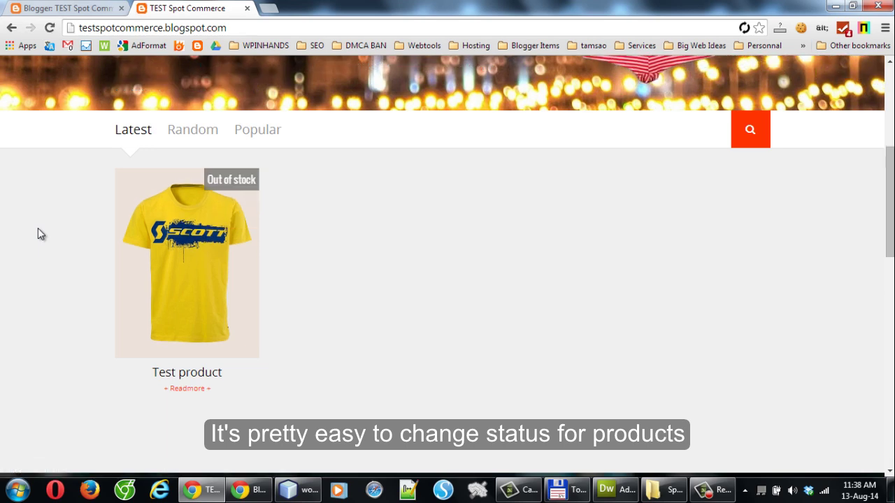
{"action": "left_click_drag", "start_coordinate": [206, 180], "coordinate": [260, 180]}
{"action": "left_click", "coordinate": [208, 247]}
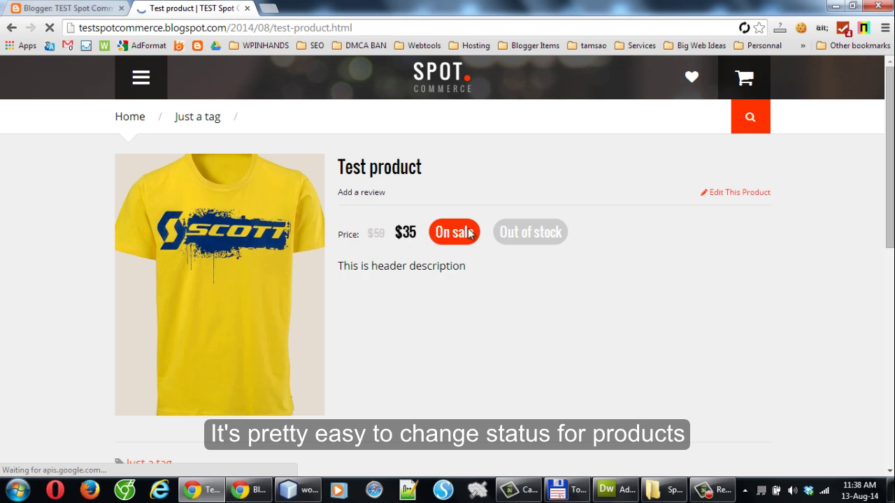
- Delete the Test product post and open the blog import tool in the blog's Other settings
{"action": "left_click", "coordinate": [70, 5]}
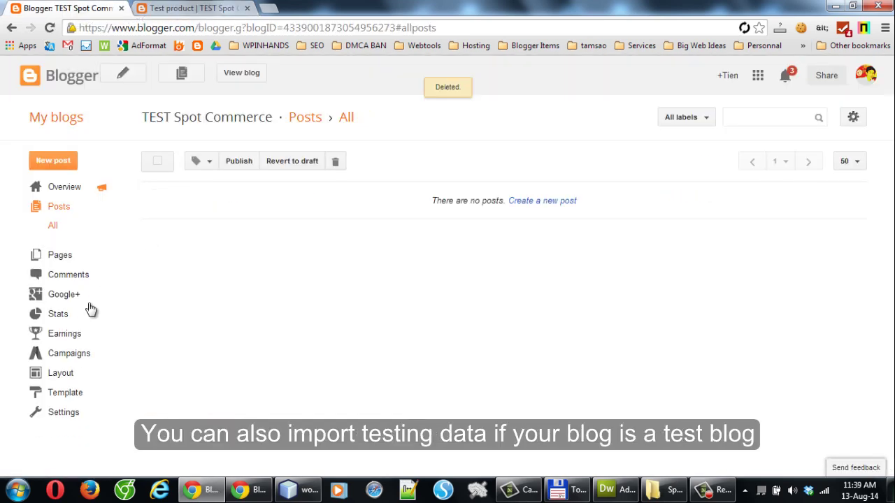
{"action": "left_click", "coordinate": [70, 413]}
{"action": "scroll", "coordinate": [84, 316], "scroll_direction": "down", "scroll_amount": 2}
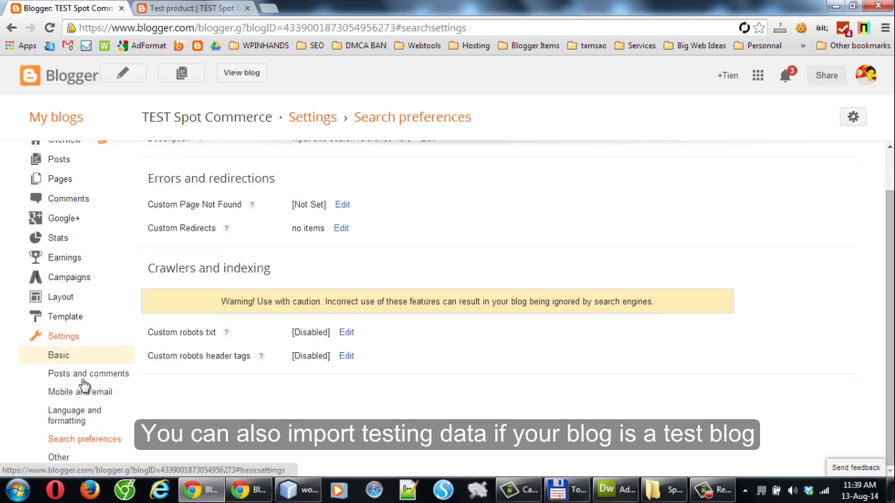
{"action": "left_click", "coordinate": [58, 458]}
{"action": "scroll", "coordinate": [280, 315], "scroll_direction": "up", "scroll_amount": 1}
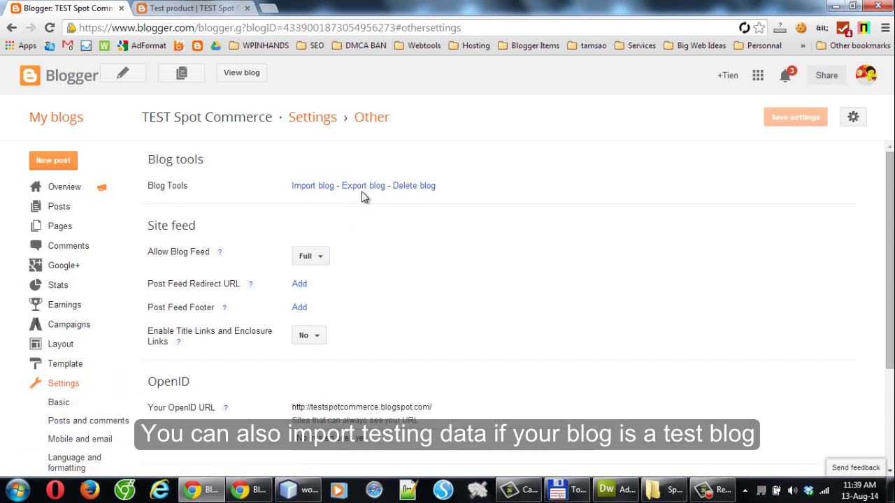
{"action": "left_click", "coordinate": [321, 186]}
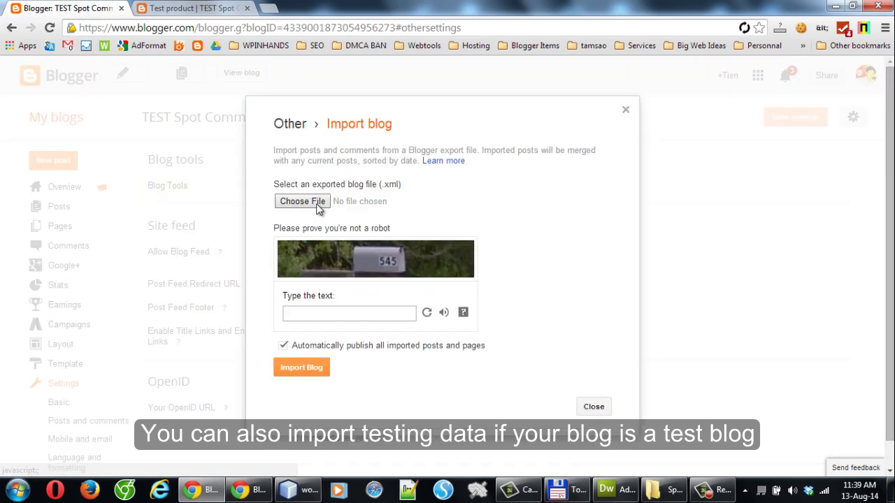
- Choose blog-08-12-2014.xml from the SpotCommerce-testing-data folder as the import file
{"action": "left_click", "coordinate": [317, 207]}
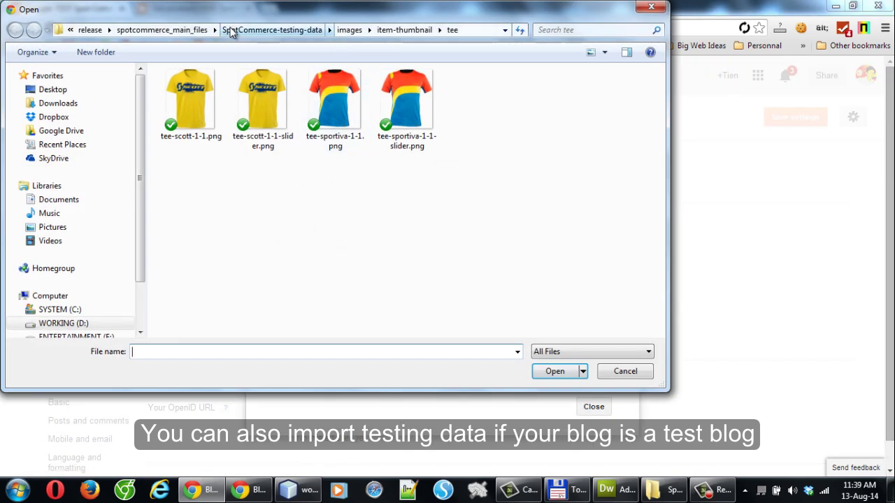
{"action": "left_click", "coordinate": [162, 31]}
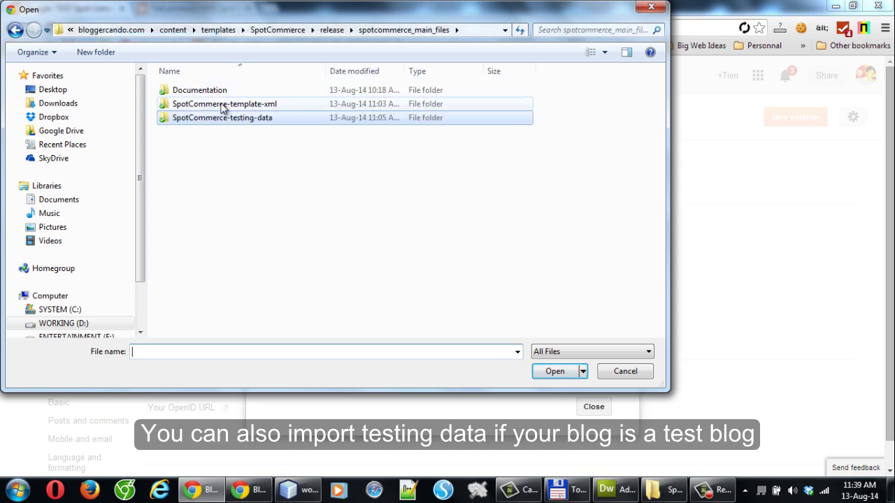
{"action": "double_click", "coordinate": [237, 119]}
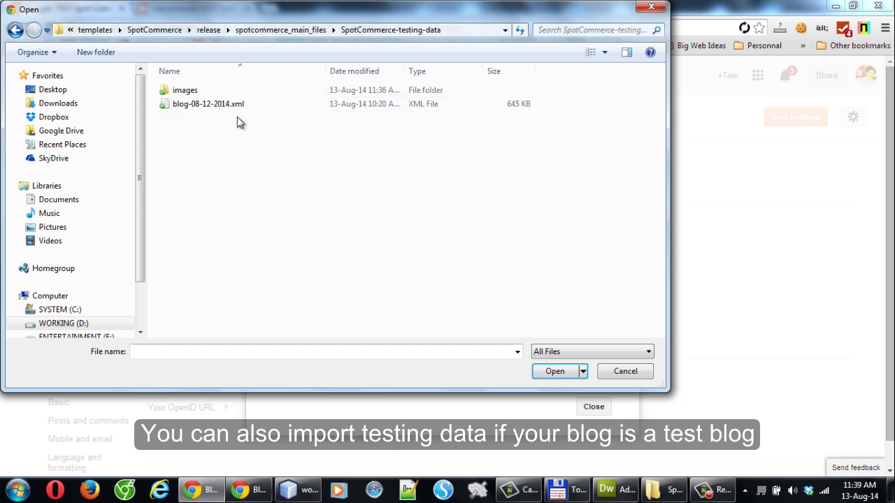
{"action": "left_click", "coordinate": [190, 109]}
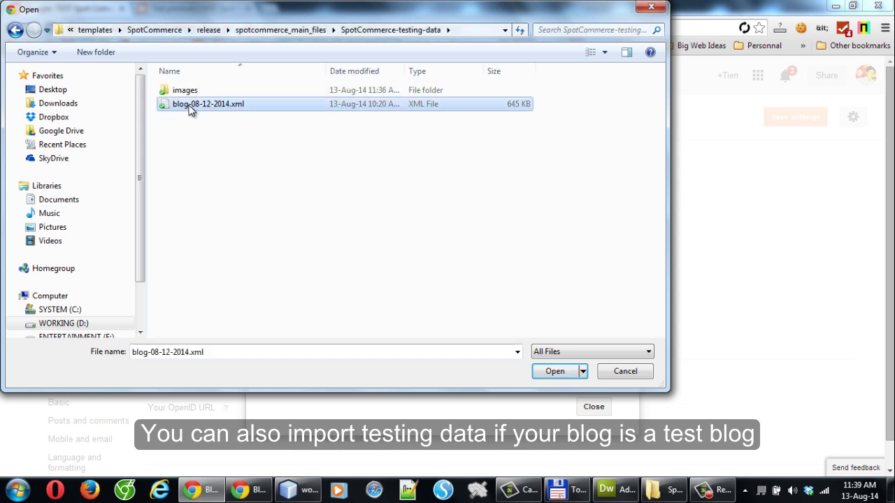
{"action": "left_click", "coordinate": [554, 371]}
- Enter the captcha text and import the blog with automatic publishing of all imported posts and pages
{"action": "left_click", "coordinate": [317, 312]}
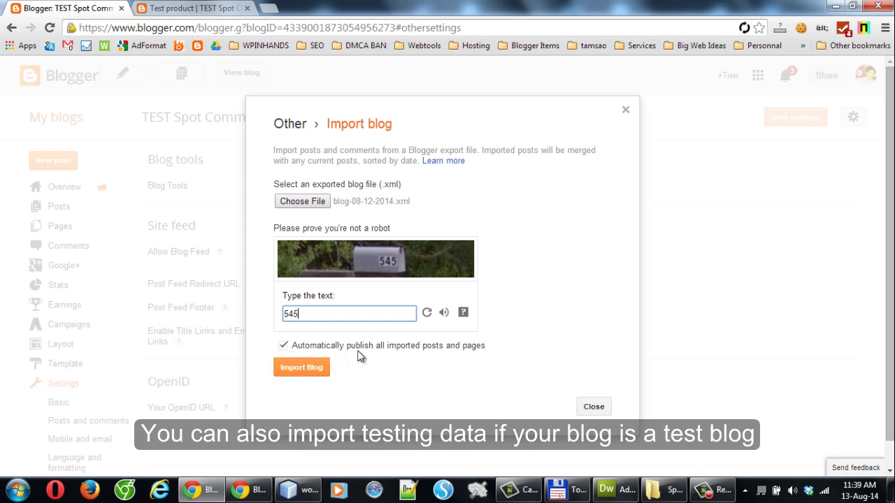
{"action": "left_click", "coordinate": [283, 349]}
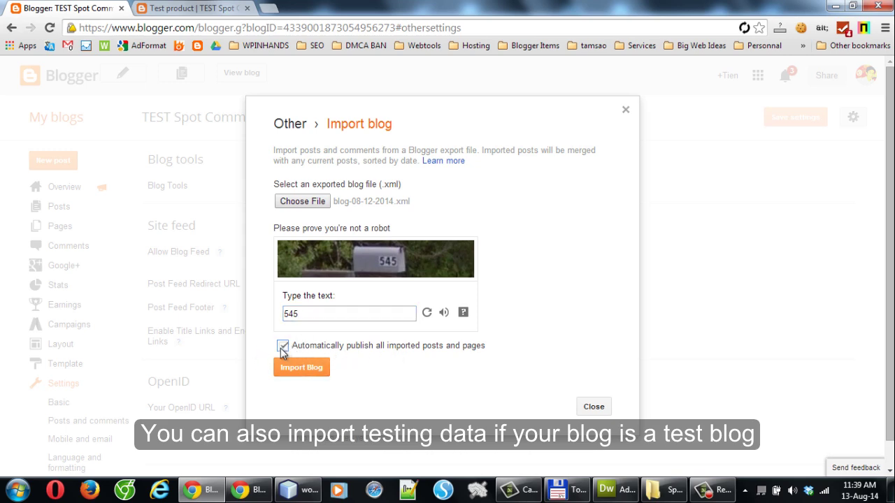
{"action": "left_click", "coordinate": [304, 369]}
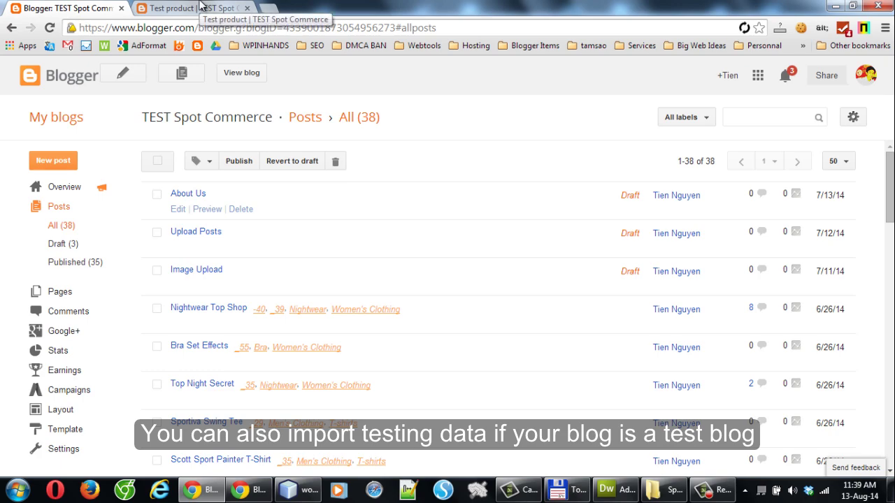
- Reload the live blog and look through the imported products on its home page
{"action": "left_click", "coordinate": [201, 8]}
{"action": "left_click", "coordinate": [49, 27]}
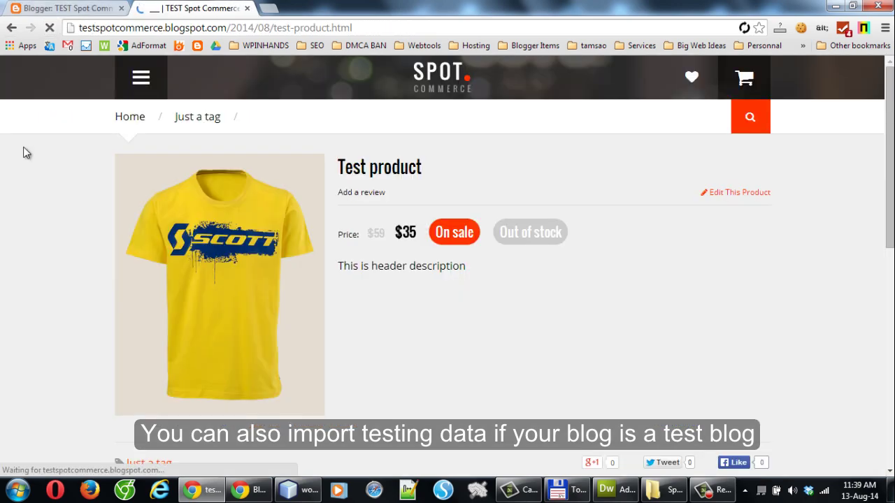
{"action": "scroll", "coordinate": [365, 202], "scroll_direction": "down", "scroll_amount": 4}
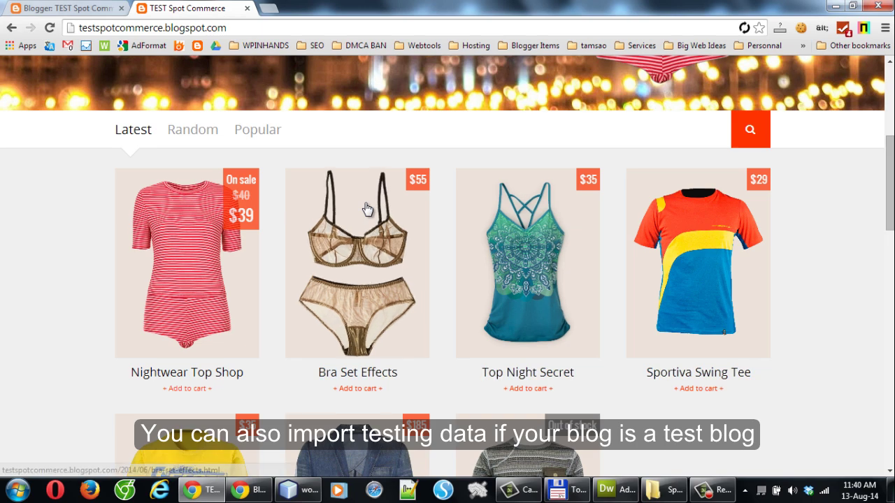
{"action": "scroll", "coordinate": [364, 207], "scroll_direction": "down", "scroll_amount": 4}
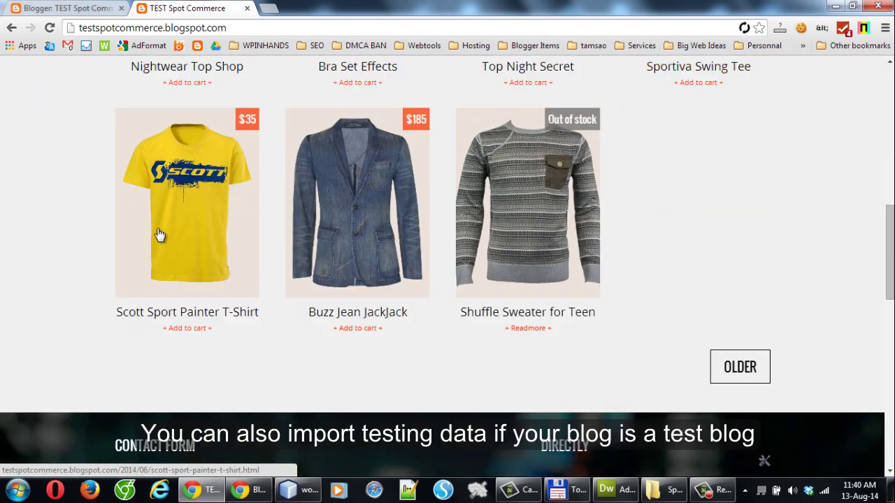
- Set the number of posts on the main page to 8 in the layout's Blog Posts gadget and save it
{"action": "scroll", "coordinate": [629, 252], "scroll_direction": "up", "scroll_amount": 4}
{"action": "left_click", "coordinate": [71, 10]}
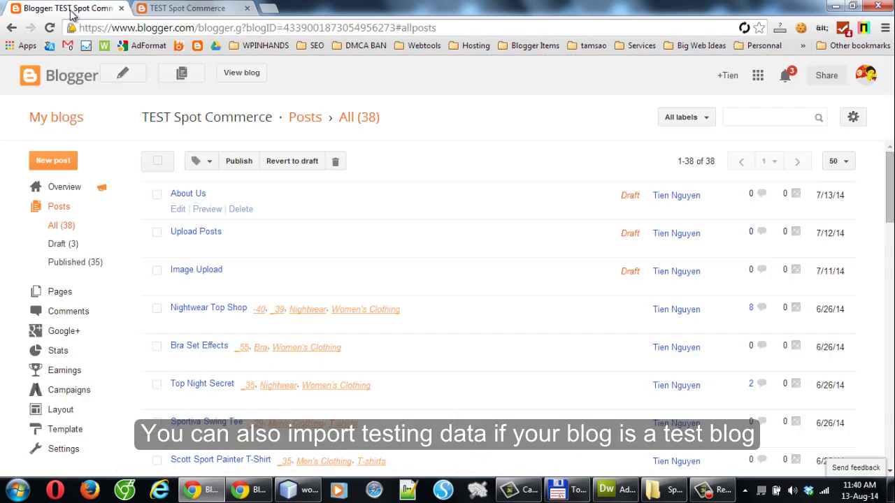
{"action": "left_click", "coordinate": [28, 412]}
{"action": "scroll", "coordinate": [507, 311], "scroll_direction": "down", "scroll_amount": 1}
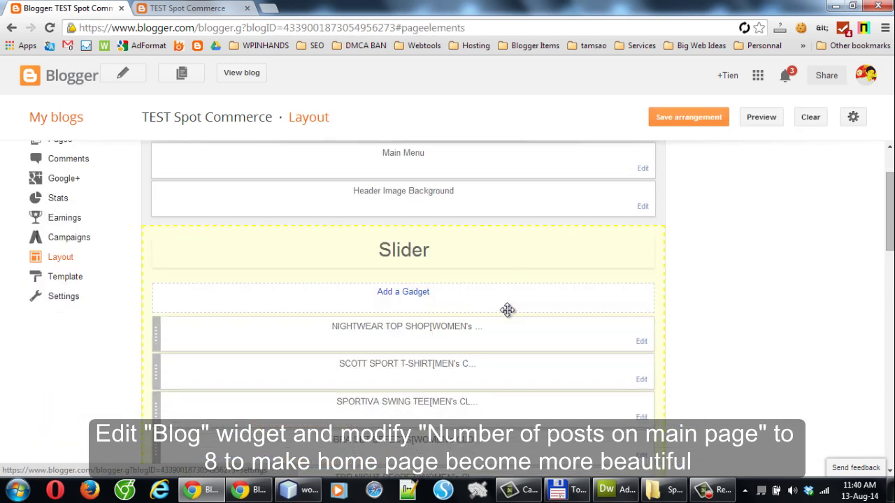
{"action": "scroll", "coordinate": [507, 310], "scroll_direction": "down", "scroll_amount": 5}
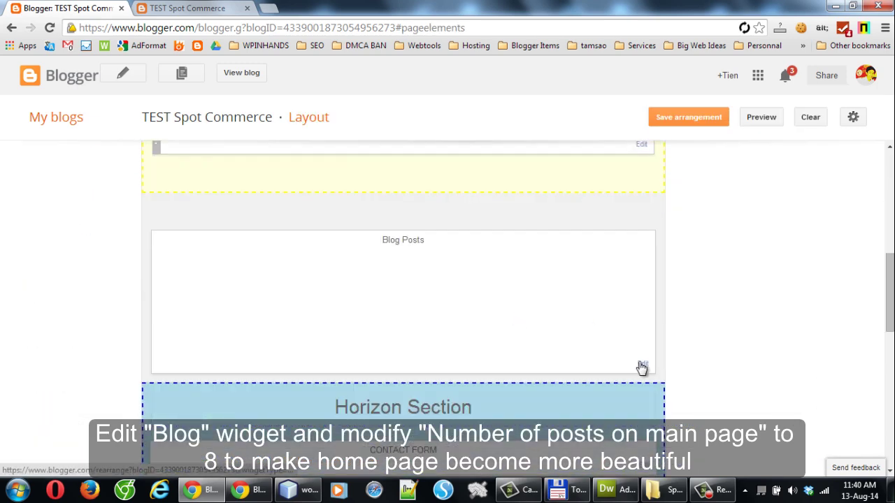
{"action": "left_click", "coordinate": [642, 365]}
{"action": "left_click", "coordinate": [218, 89]}
{"action": "type", "text": "8"}
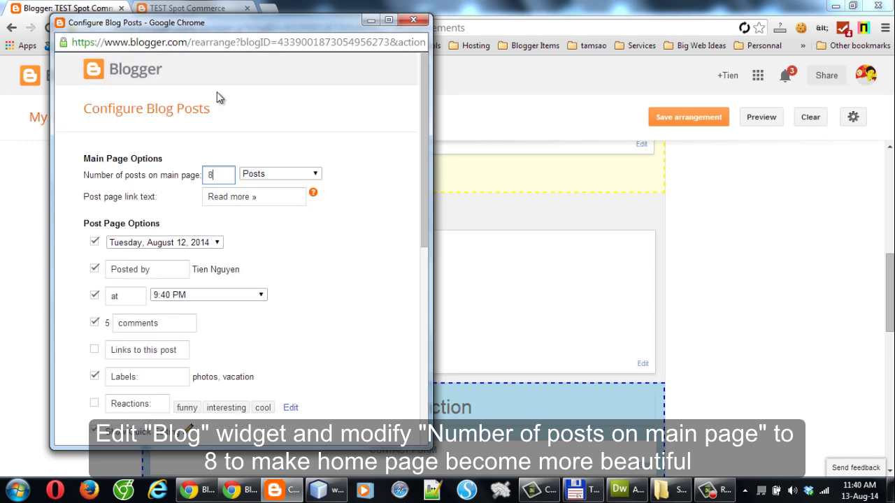
{"action": "scroll", "coordinate": [236, 184], "scroll_direction": "down", "scroll_amount": 5}
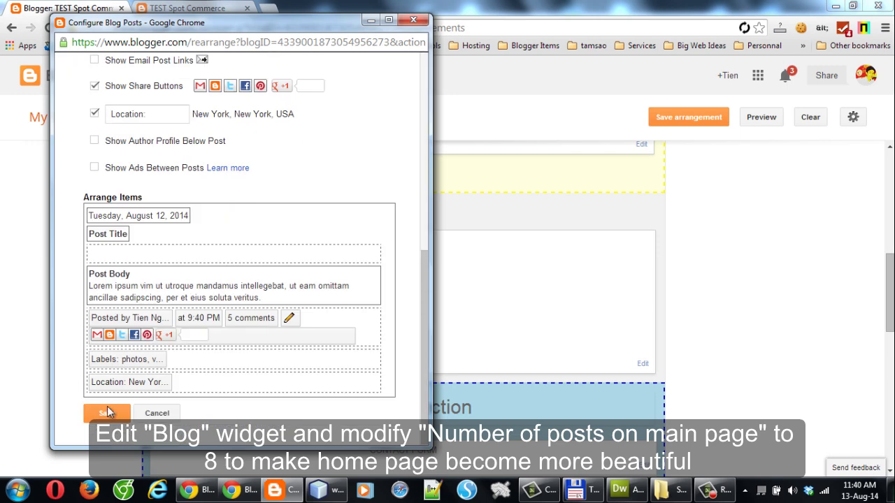
{"action": "left_click", "coordinate": [107, 412]}
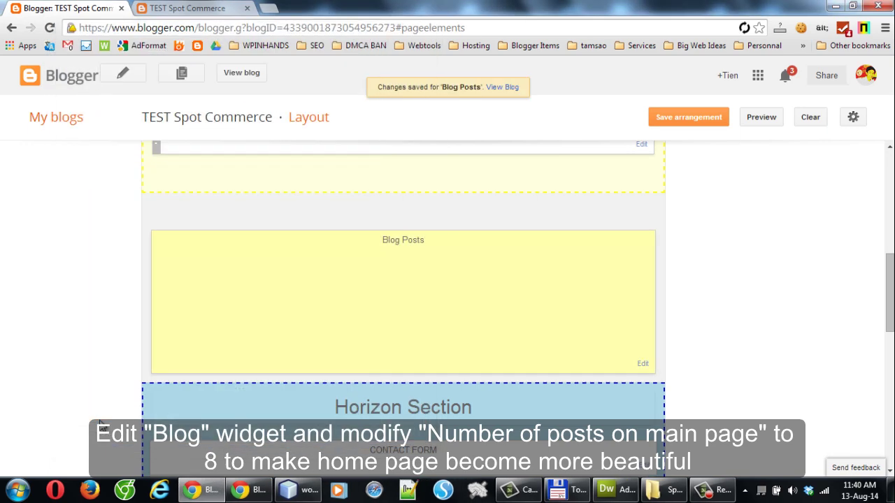
- Reload the live blog and look through the home page's product grid down to the contact form section
{"action": "left_click", "coordinate": [175, 7]}
{"action": "left_click", "coordinate": [49, 27]}
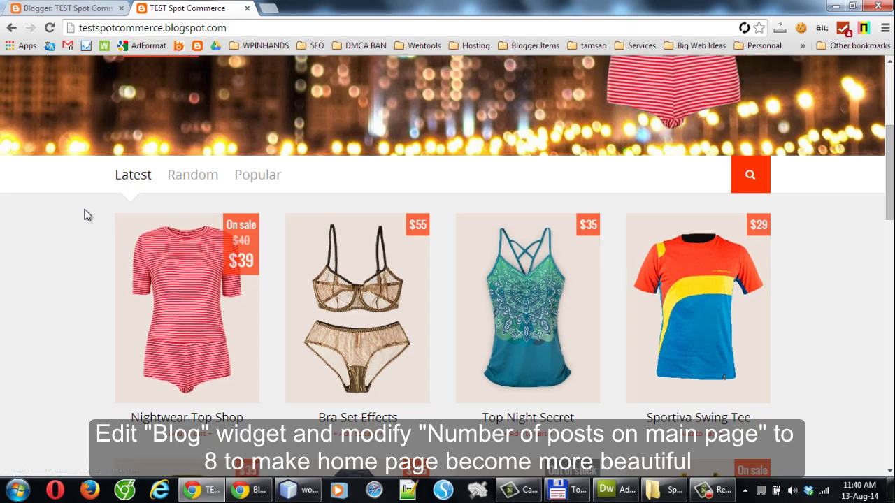
{"action": "scroll", "coordinate": [85, 217], "scroll_direction": "down", "scroll_amount": 4}
{"action": "scroll", "coordinate": [83, 214], "scroll_direction": "up", "scroll_amount": 4}
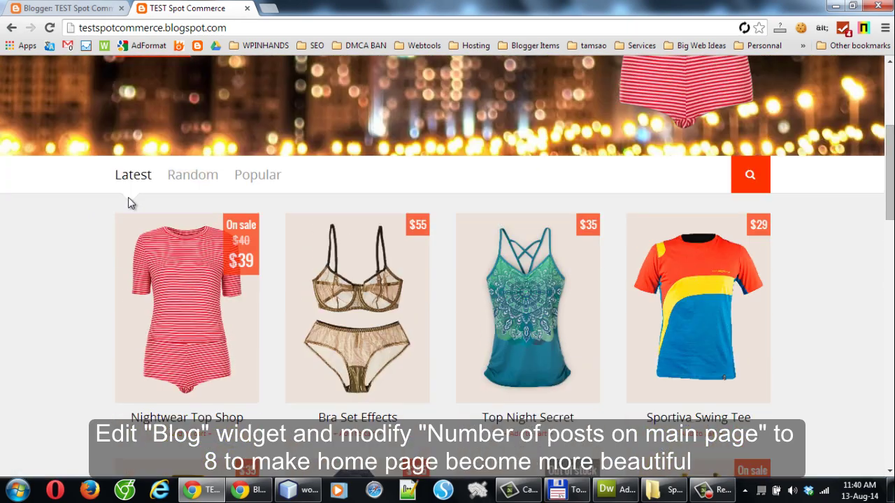
{"action": "scroll", "coordinate": [91, 227], "scroll_direction": "down", "scroll_amount": 1}
{"action": "scroll", "coordinate": [91, 227], "scroll_direction": "down", "scroll_amount": 5}
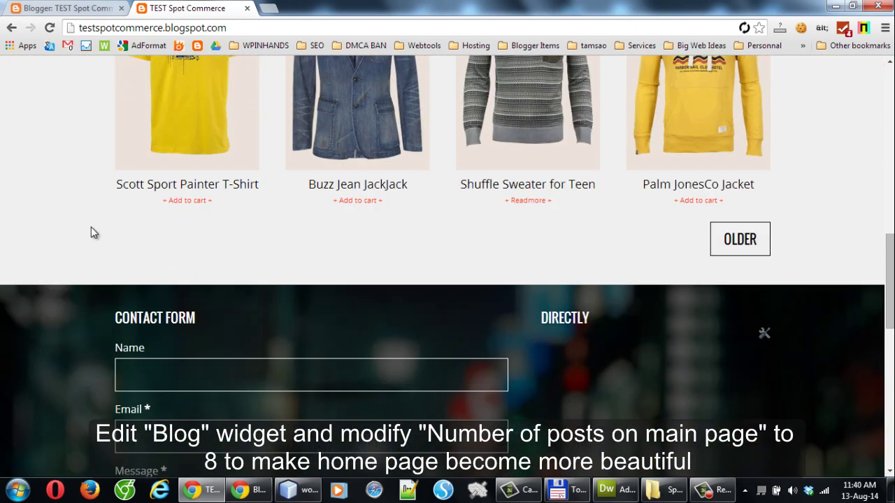
{"action": "scroll", "coordinate": [91, 227], "scroll_direction": "down", "scroll_amount": 3}
{"action": "scroll", "coordinate": [91, 231], "scroll_direction": "up", "scroll_amount": 1}
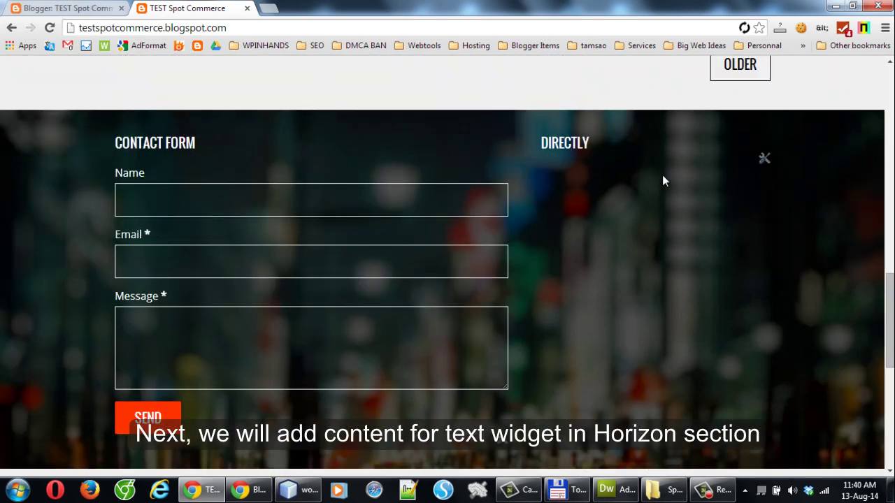
- Enter "Text in directly widget" as the content of the Horizon Section's DIRECTLY text gadget and save it
{"action": "left_click_drag", "start_coordinate": [585, 144], "coordinate": [544, 148]}
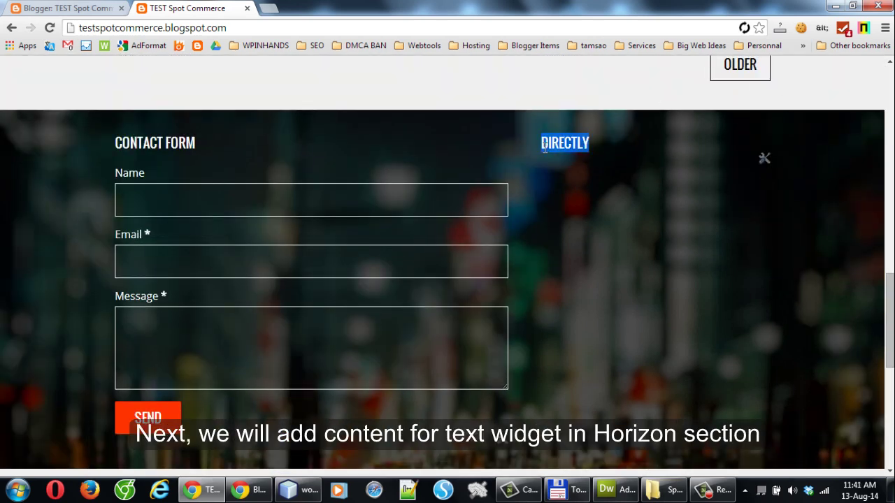
{"action": "left_click", "coordinate": [58, 8]}
{"action": "scroll", "coordinate": [84, 256], "scroll_direction": "up", "scroll_amount": 5}
{"action": "scroll", "coordinate": [285, 220], "scroll_direction": "down", "scroll_amount": 3}
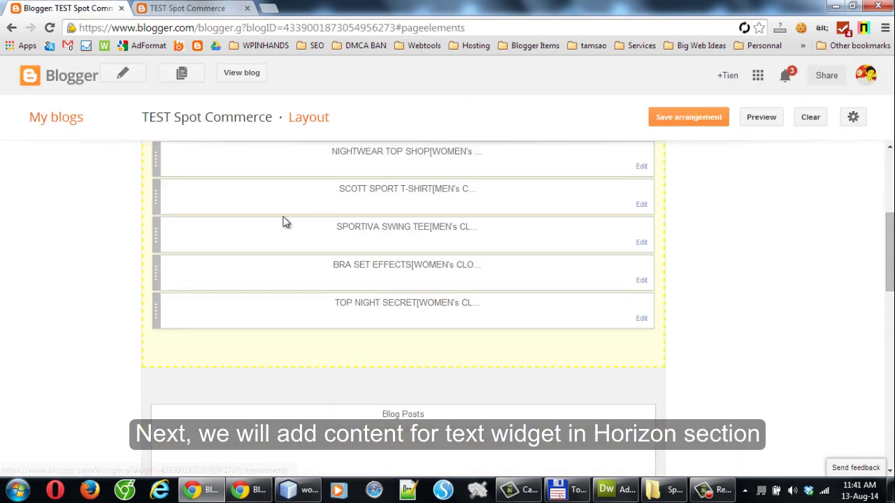
{"action": "scroll", "coordinate": [93, 296], "scroll_direction": "up", "scroll_amount": 4}
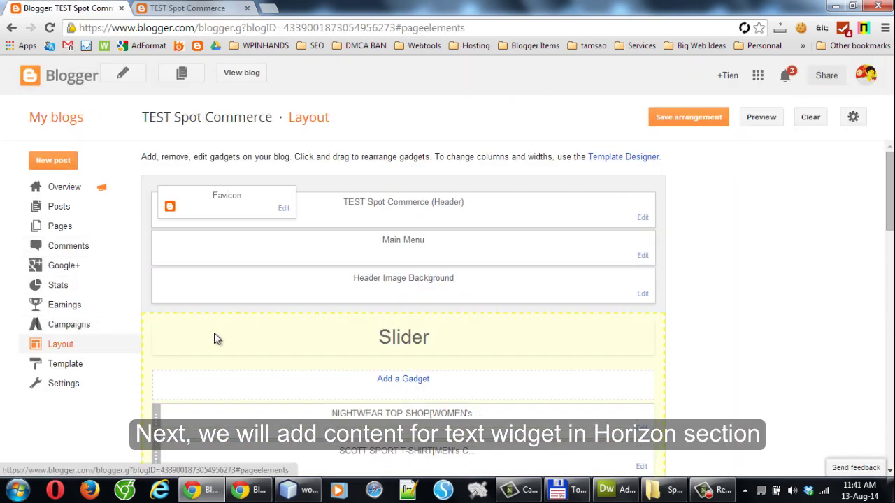
{"action": "scroll", "coordinate": [669, 279], "scroll_direction": "down", "scroll_amount": 7}
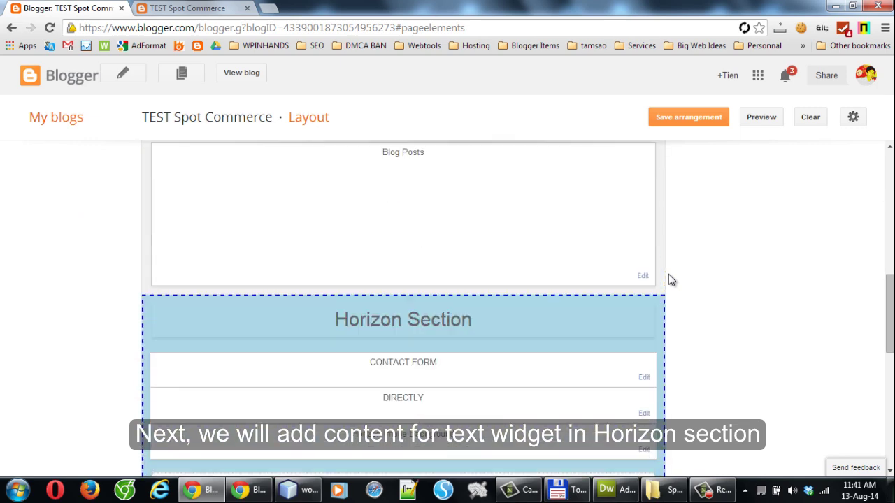
{"action": "scroll", "coordinate": [669, 280], "scroll_direction": "down", "scroll_amount": 3}
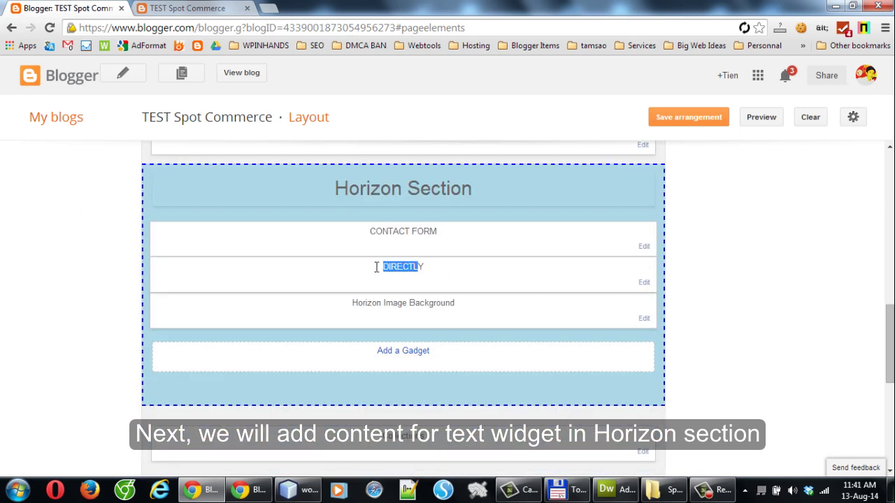
{"action": "left_click", "coordinate": [412, 269]}
{"action": "left_click", "coordinate": [641, 286]}
{"action": "left_click", "coordinate": [201, 290]}
{"action": "type", "text": "Text in directly"}
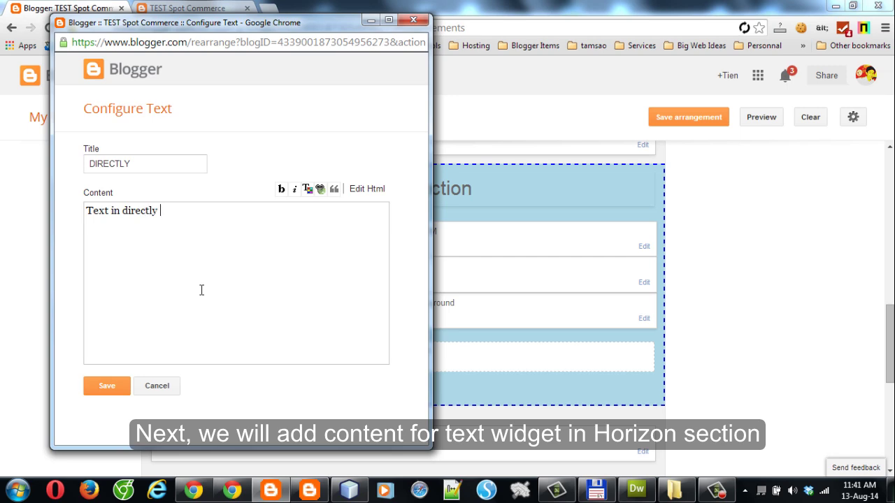
{"action": "left_click", "coordinate": [105, 386]}
- Reload the live blog and check the text under the DIRECTLY heading
{"action": "left_click", "coordinate": [185, 8]}
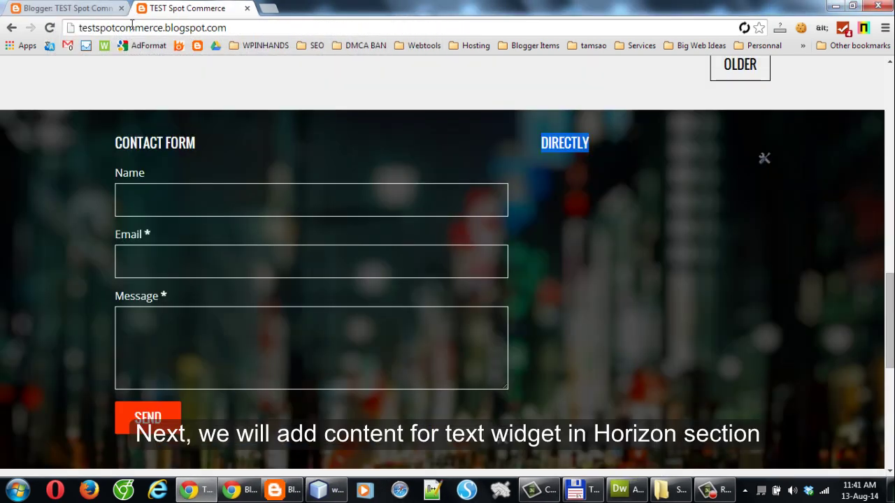
{"action": "left_click", "coordinate": [56, 30]}
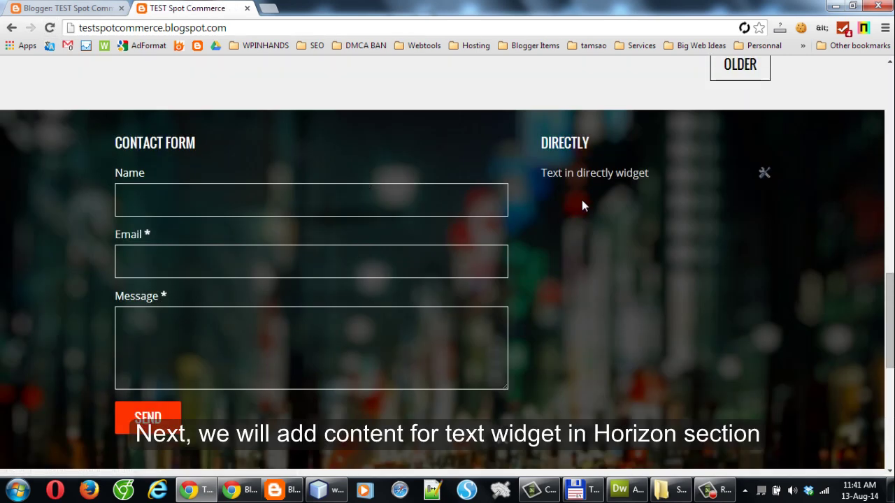
{"action": "triple_click", "coordinate": [585, 173]}
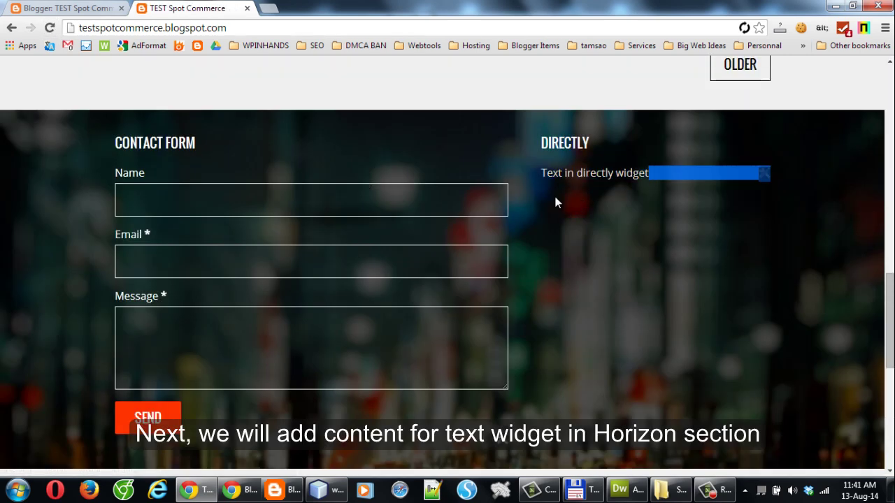
- Add the line "##map-marker## This is my address" to the DIRECTLY text gadget, make the icon code bold and save
{"action": "left_click", "coordinate": [76, 8]}
{"action": "left_click", "coordinate": [644, 284]}
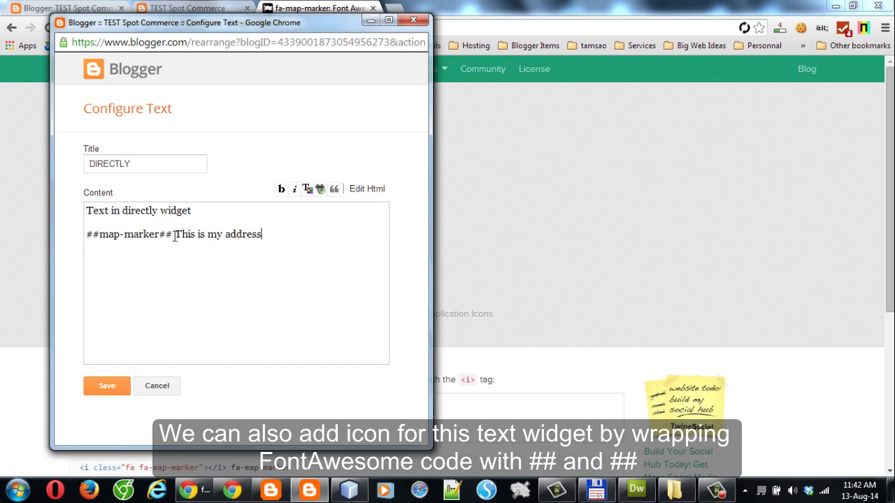
{"action": "left_click_drag", "start_coordinate": [173, 235], "coordinate": [84, 236]}
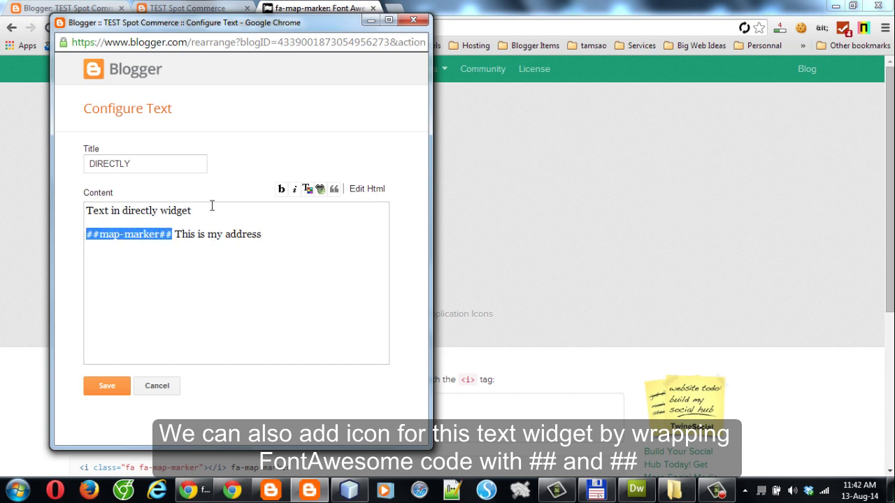
{"action": "left_click", "coordinate": [282, 190]}
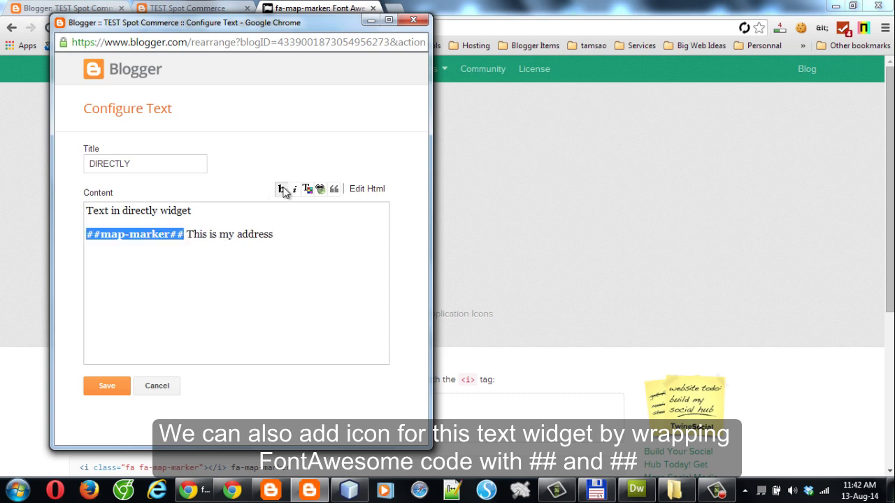
{"action": "left_click", "coordinate": [115, 388]}
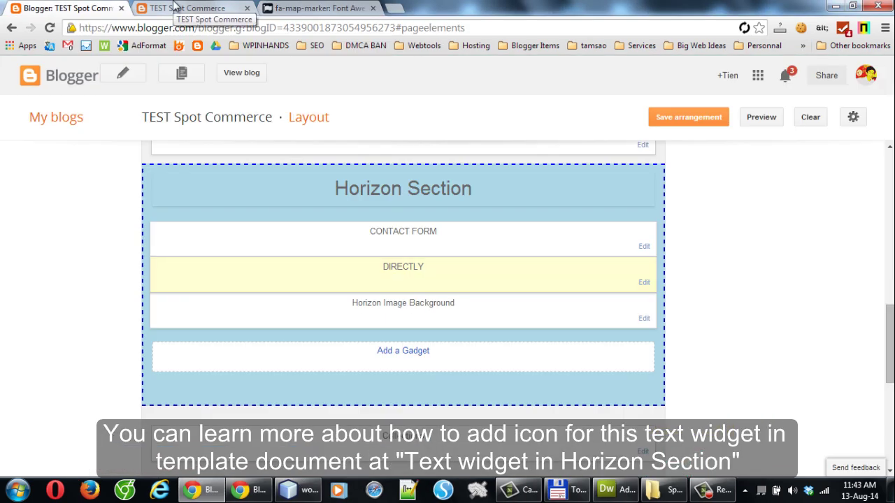
- Reload the live blog and check the icon and address line under DIRECTLY
{"action": "left_click", "coordinate": [175, 7]}
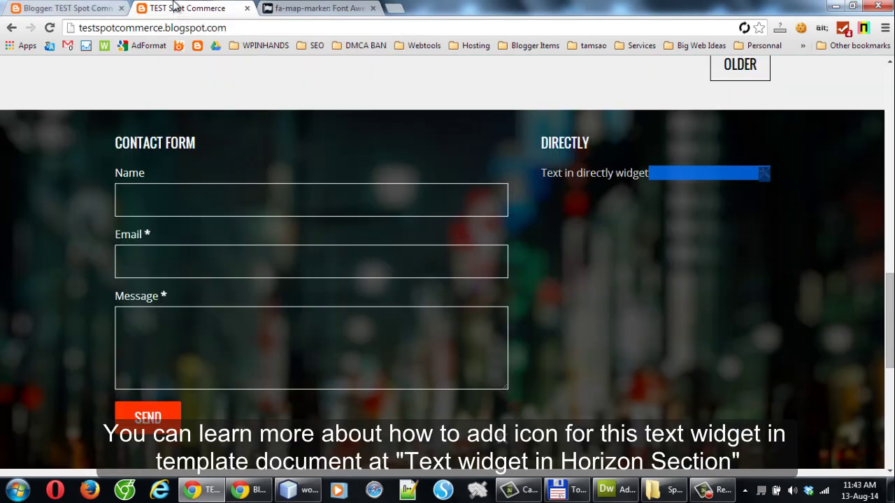
{"action": "left_click", "coordinate": [48, 29]}
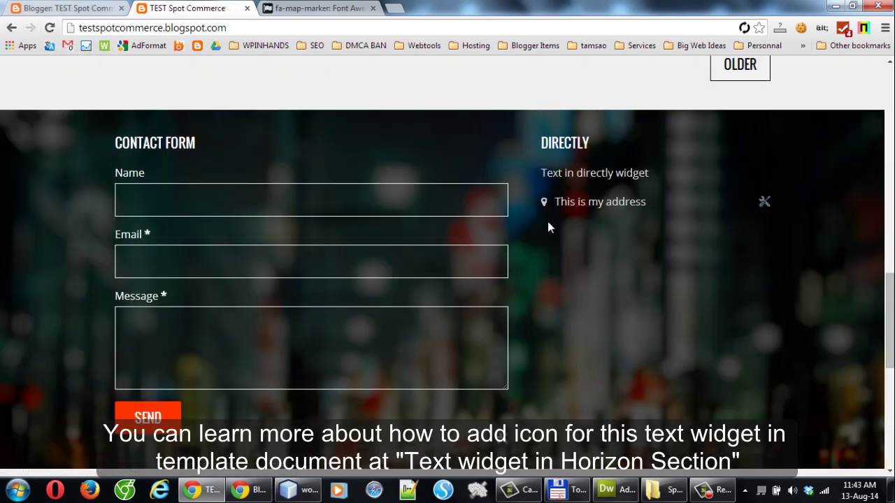
{"action": "triple_click", "coordinate": [548, 201]}
{"action": "left_click_drag", "start_coordinate": [554, 202], "coordinate": [656, 200]}
{"action": "left_click", "coordinate": [624, 231]}
- View the Bra collection and the Jackets collection in the live blog's Collections section
{"action": "scroll", "coordinate": [547, 238], "scroll_direction": "down", "scroll_amount": 6}
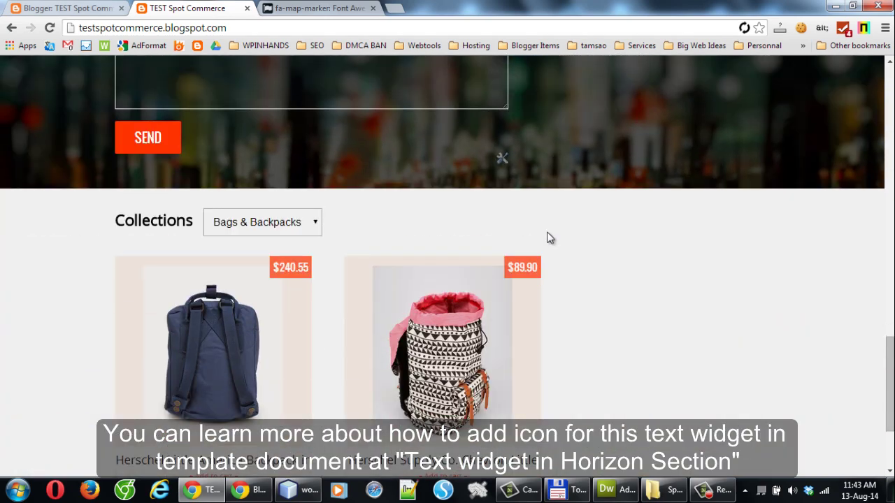
{"action": "scroll", "coordinate": [547, 238], "scroll_direction": "up", "scroll_amount": 1}
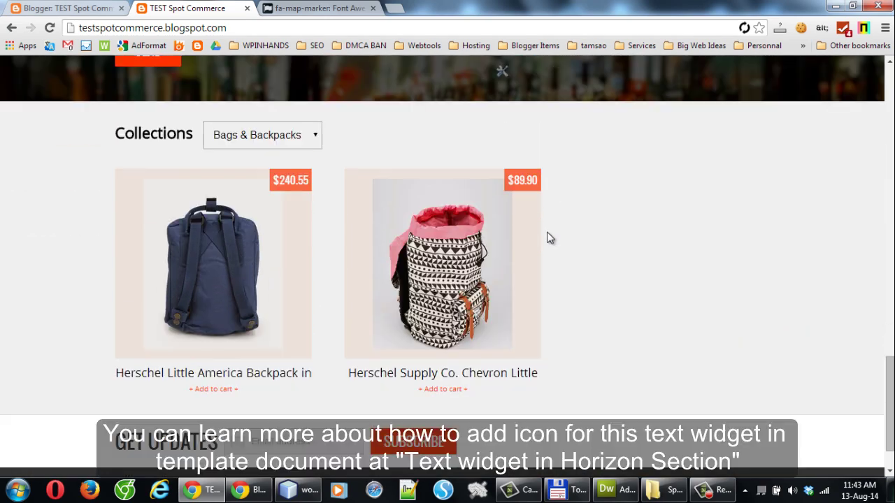
{"action": "left_click", "coordinate": [282, 147]}
{"action": "left_click", "coordinate": [269, 170]}
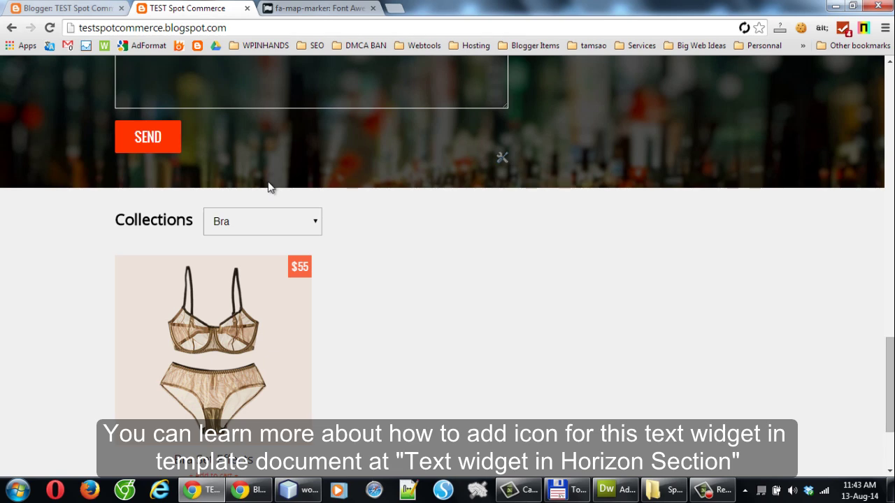
{"action": "left_click", "coordinate": [272, 221]}
{"action": "left_click", "coordinate": [243, 290]}
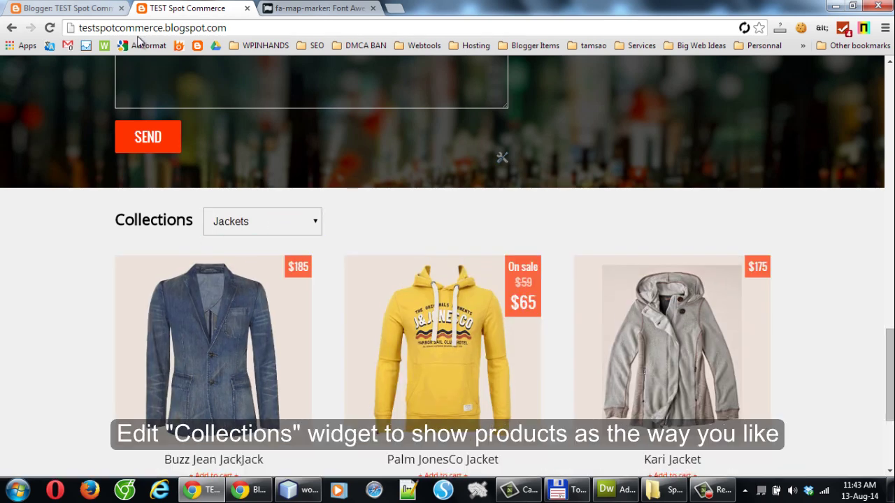
- Set the Collections labels gadget to sort by frequency and save it
{"action": "left_click", "coordinate": [87, 6]}
{"action": "scroll", "coordinate": [410, 304], "scroll_direction": "down", "scroll_amount": 5}
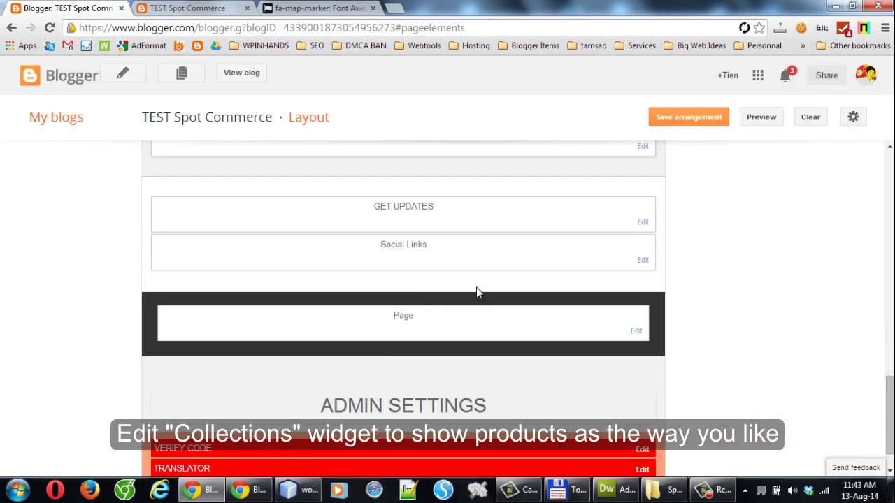
{"action": "scroll", "coordinate": [622, 285], "scroll_direction": "up", "scroll_amount": 3}
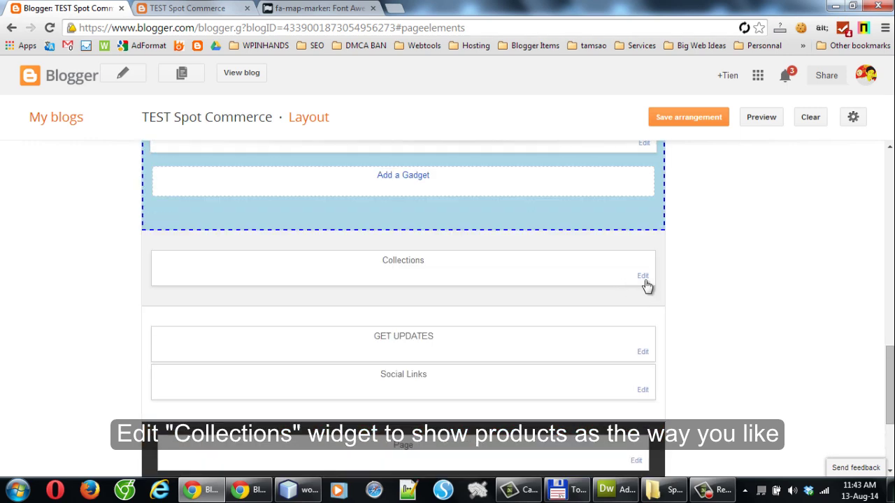
{"action": "left_click", "coordinate": [644, 279]}
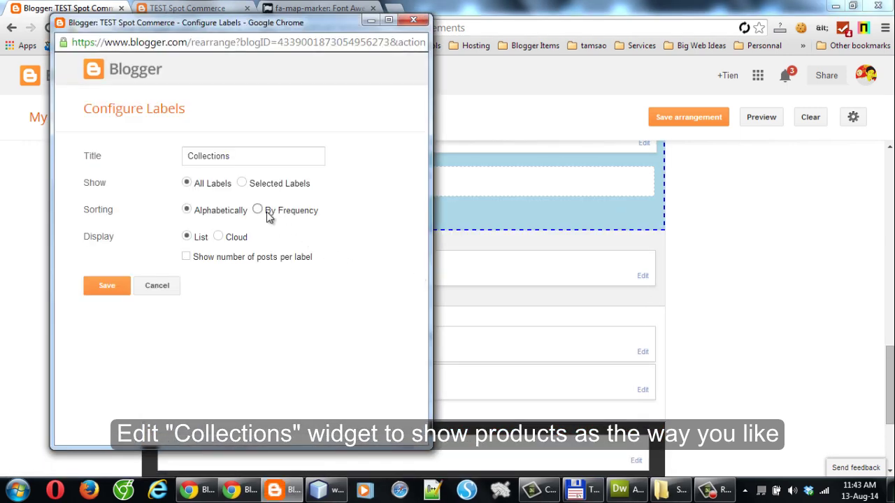
{"action": "left_click", "coordinate": [257, 209]}
{"action": "left_click", "coordinate": [124, 286]}
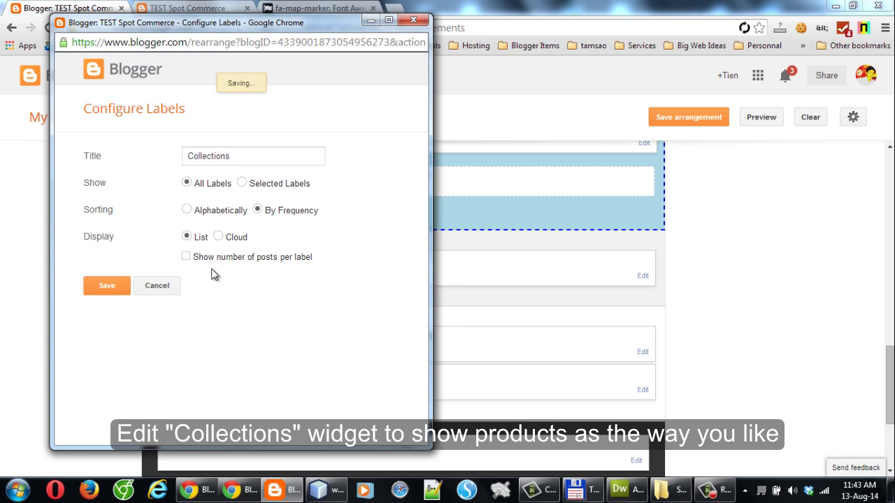
- View the Women's Clothing collection and the Coats collection in the Collections section of the live blog
{"action": "left_click", "coordinate": [500, 87]}
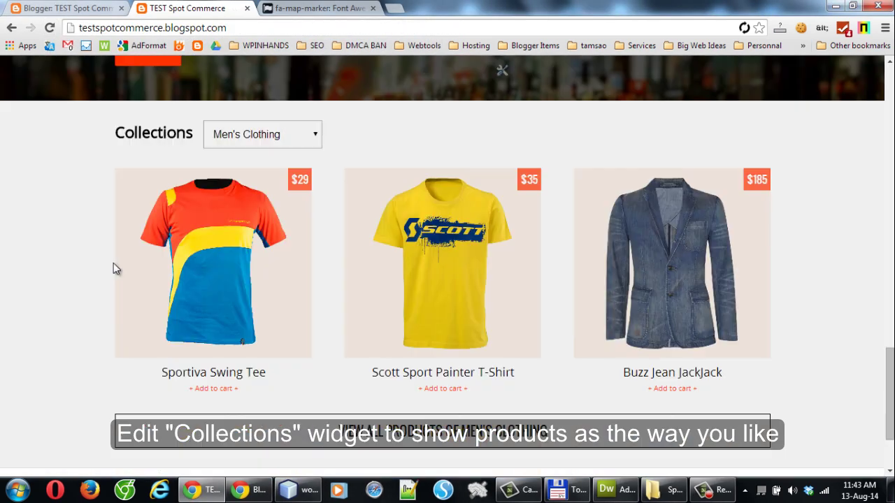
{"action": "scroll", "coordinate": [113, 268], "scroll_direction": "down", "scroll_amount": 2}
{"action": "scroll", "coordinate": [265, 140], "scroll_direction": "up", "scroll_amount": 1}
{"action": "left_click", "coordinate": [268, 98]}
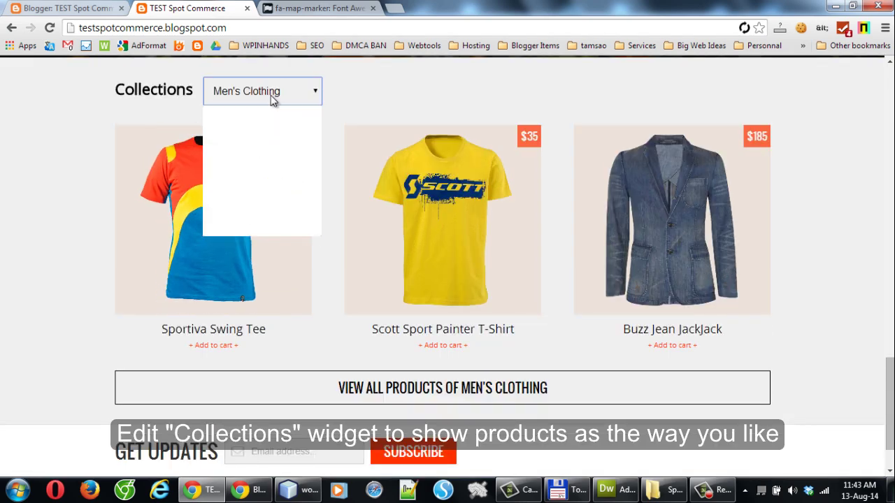
{"action": "left_click", "coordinate": [269, 129]}
{"action": "left_click", "coordinate": [276, 226]}
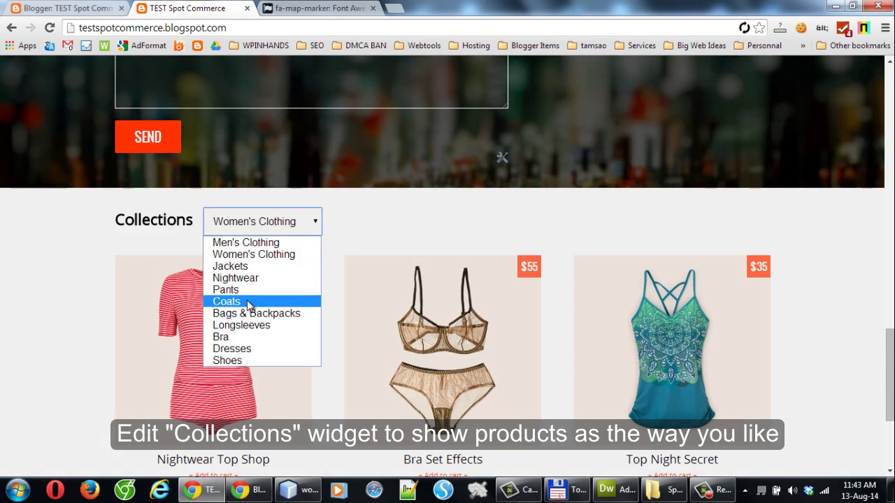
{"action": "left_click", "coordinate": [246, 300]}
{"action": "scroll", "coordinate": [82, 253], "scroll_direction": "down", "scroll_amount": 3}
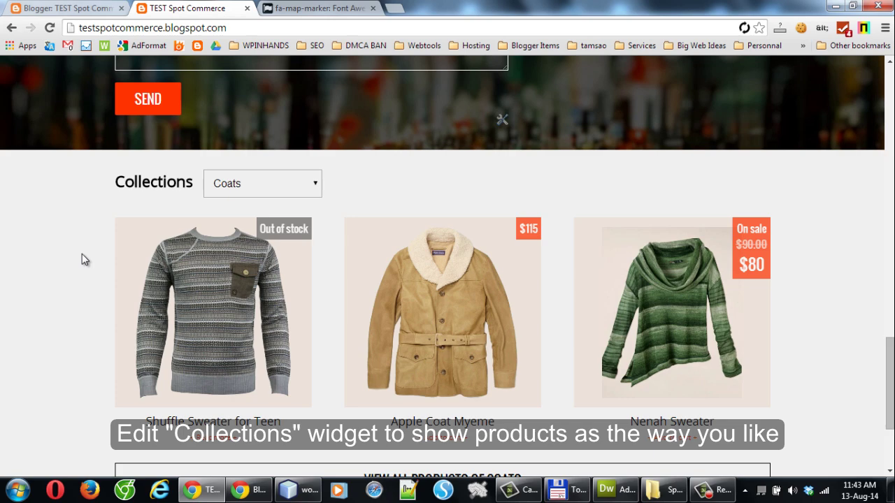
{"action": "scroll", "coordinate": [86, 161], "scroll_direction": "up", "scroll_amount": 2}
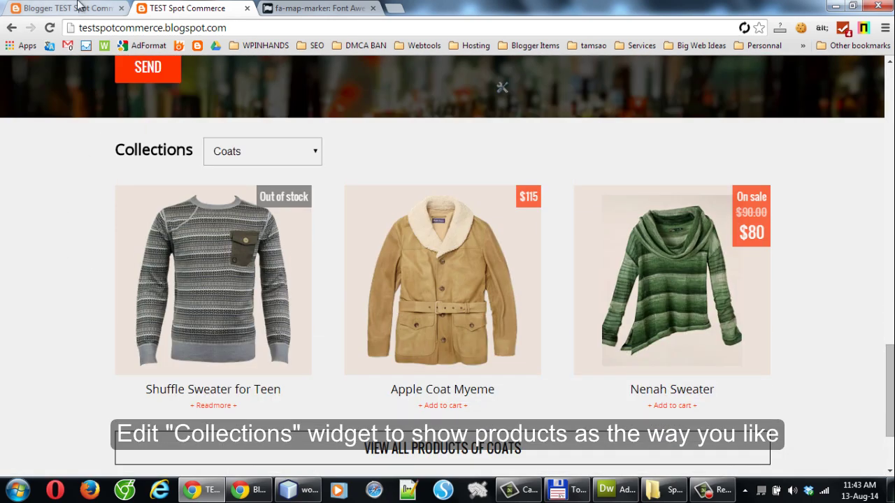
{"action": "key", "text": "ctrl+shift+Tab"}
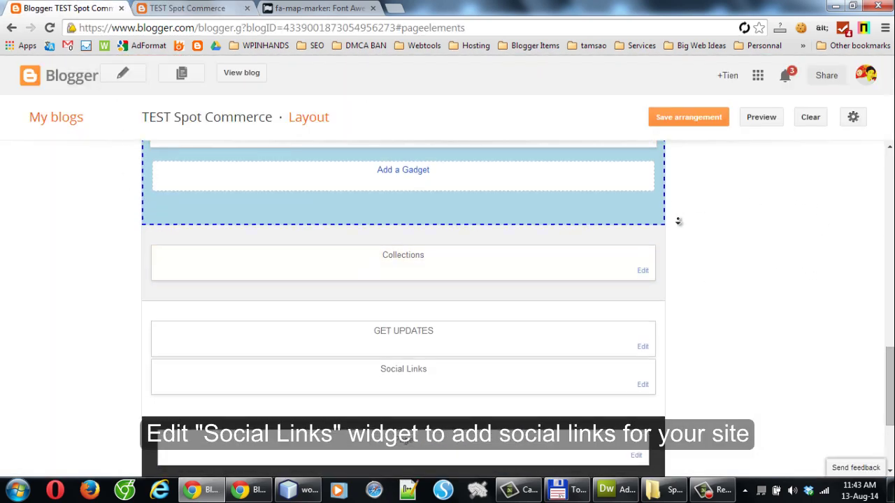
{"action": "scroll", "coordinate": [676, 237], "scroll_direction": "down", "scroll_amount": 2}
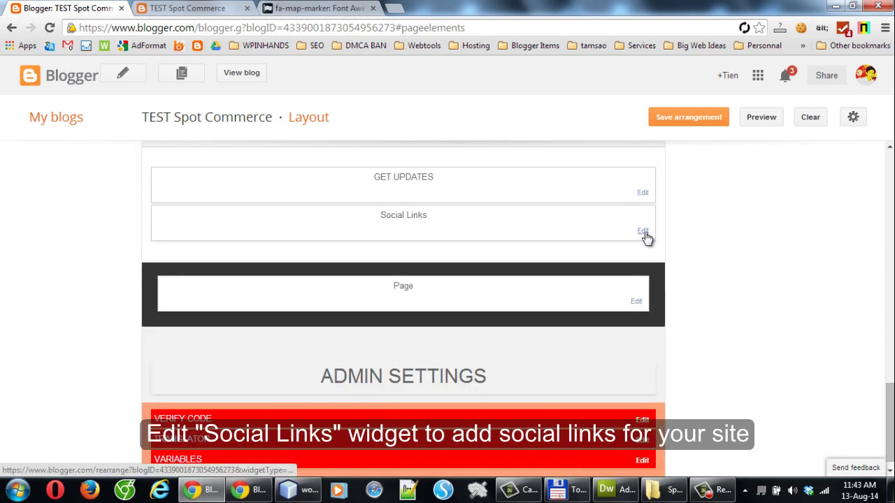
{"action": "left_click", "coordinate": [642, 231]}
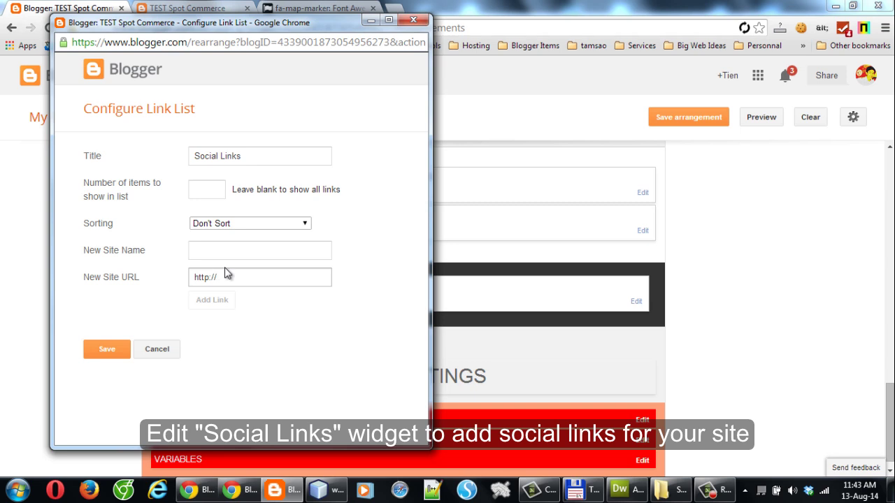
{"action": "left_click", "coordinate": [232, 250]}
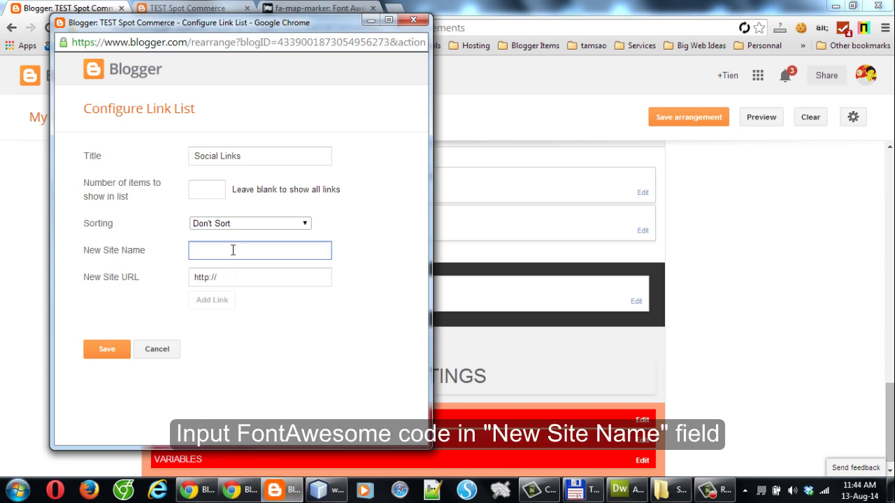
{"action": "type", "text": "facebook"}
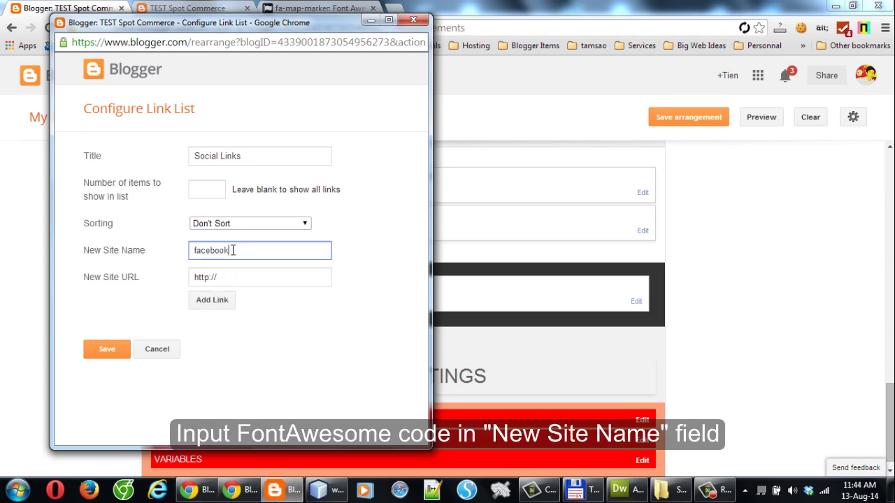
{"action": "key", "text": "Tab"}
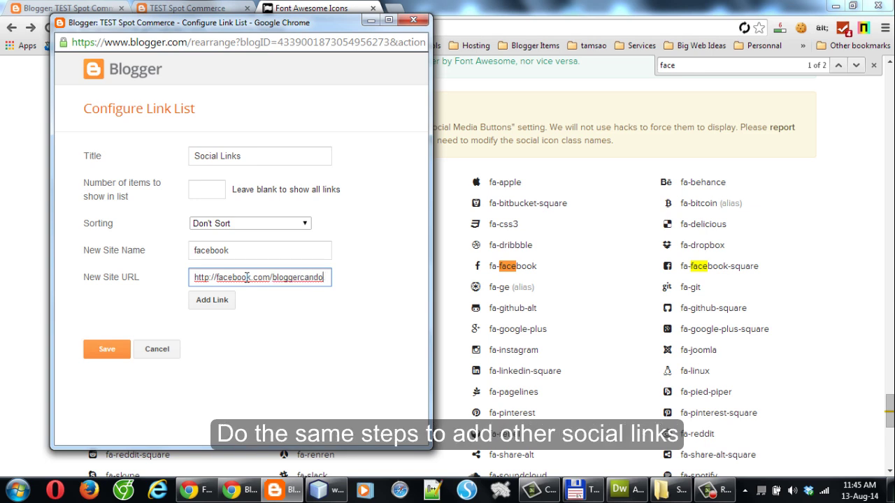
{"action": "left_click", "coordinate": [218, 300]}
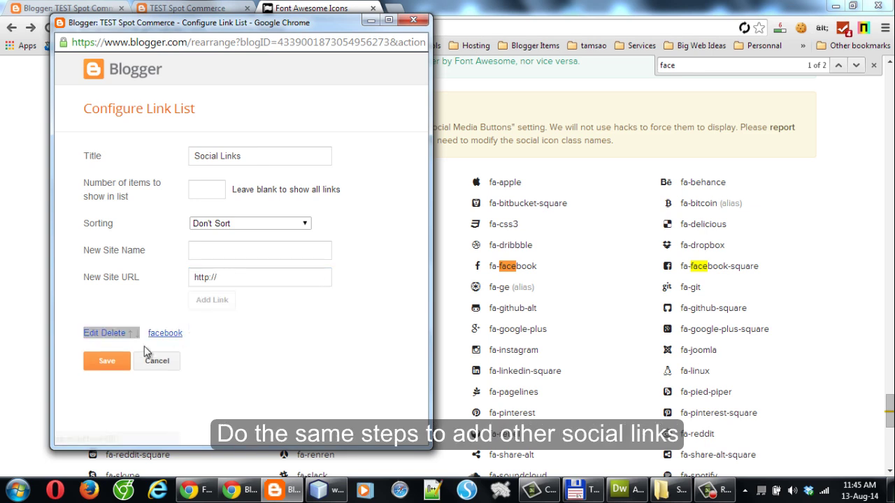
{"action": "left_click", "coordinate": [112, 364]}
- Reload the live blog and check the social links beside GET UPDATES above the footer
{"action": "left_click", "coordinate": [183, 8]}
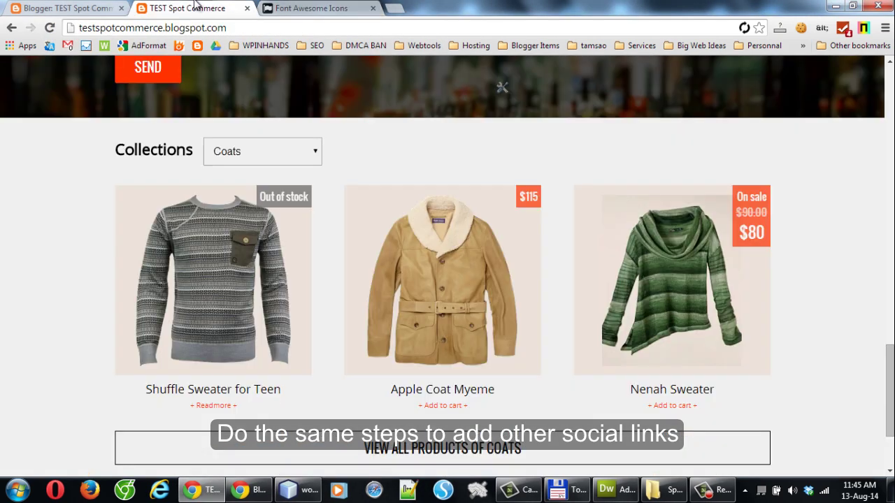
{"action": "scroll", "coordinate": [109, 152], "scroll_direction": "down", "scroll_amount": 3}
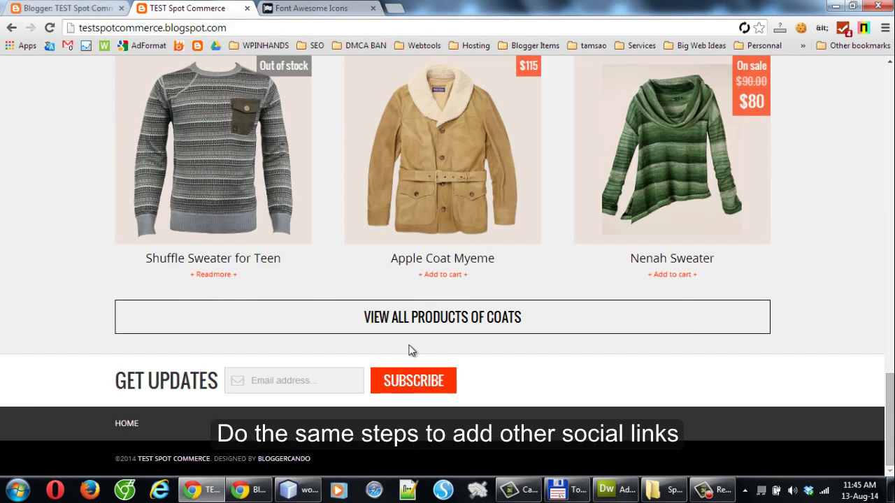
{"action": "key", "text": "F5"}
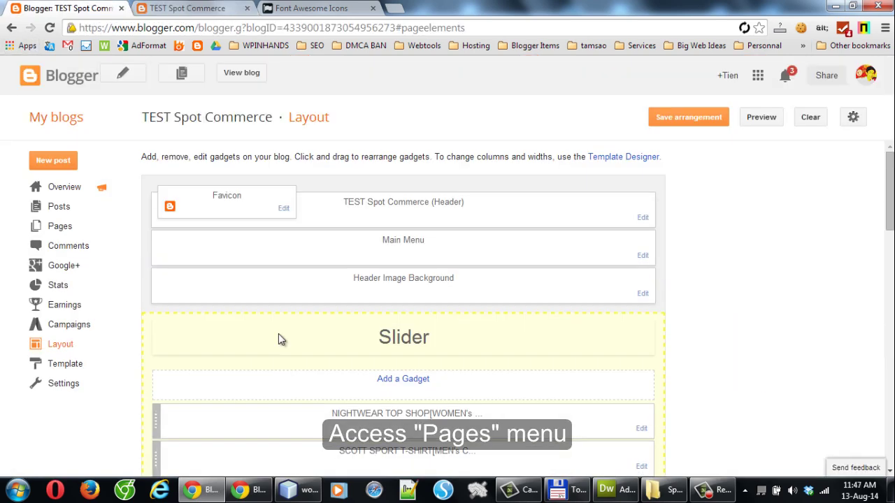
- Create a static page titled "My Sample Page" with placeholder body text starting "Blowblowblo" and publish it
{"action": "left_click", "coordinate": [60, 226]}
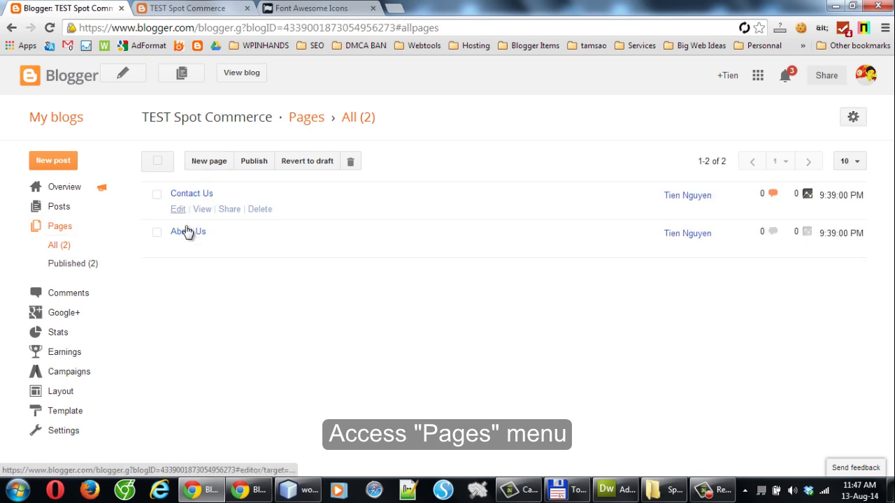
{"action": "mouse_move", "coordinate": [176, 244]}
{"action": "left_click", "coordinate": [197, 161]}
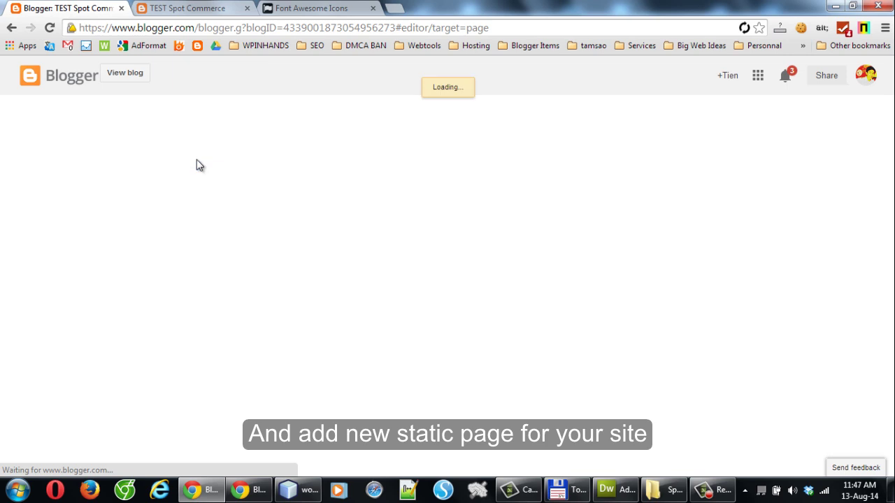
{"action": "left_click", "coordinate": [214, 106]}
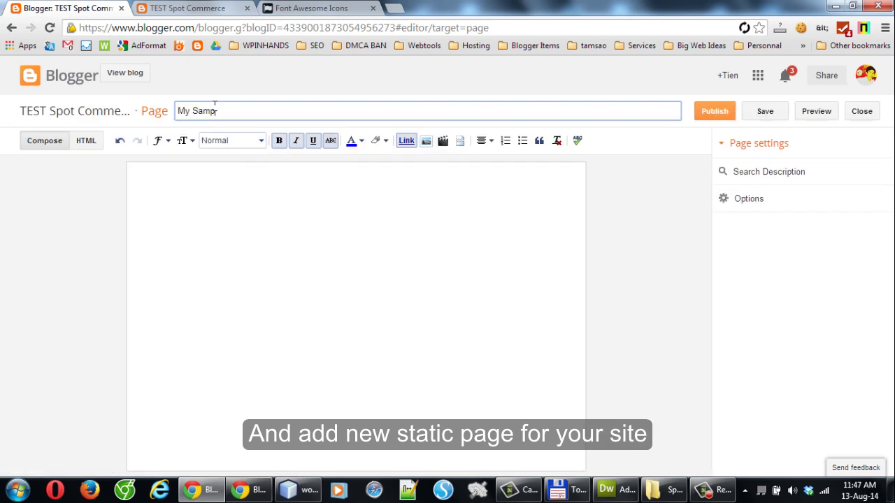
{"action": "key", "text": "Tab"}
{"action": "key", "text": "Tab"}
{"action": "key", "text": "Tab"}
{"action": "key", "text": "Tab"}
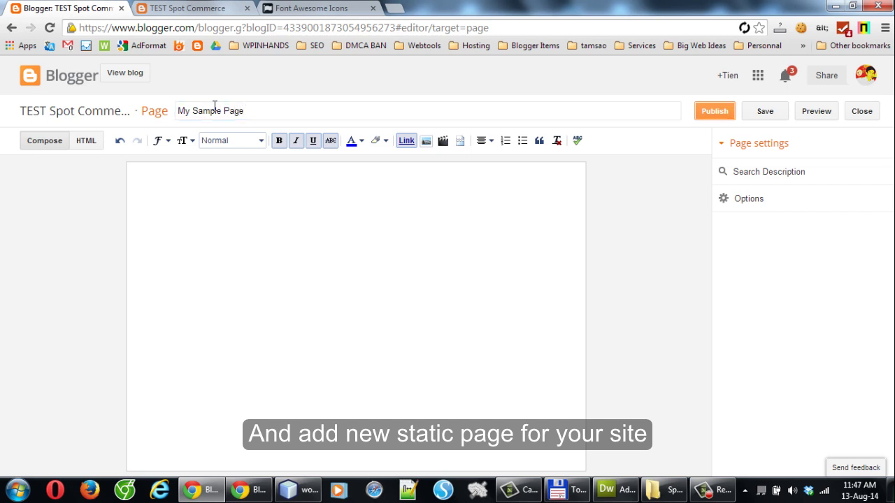
{"action": "left_click", "coordinate": [195, 355]}
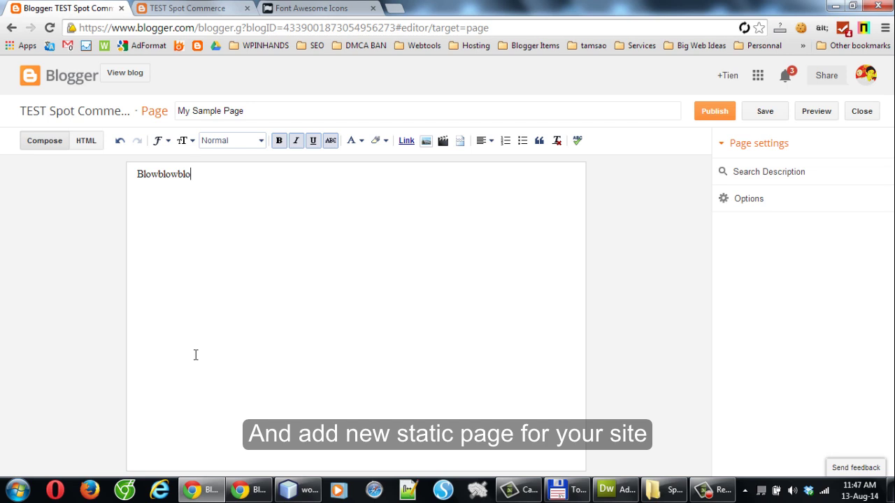
{"action": "left_click", "coordinate": [714, 112]}
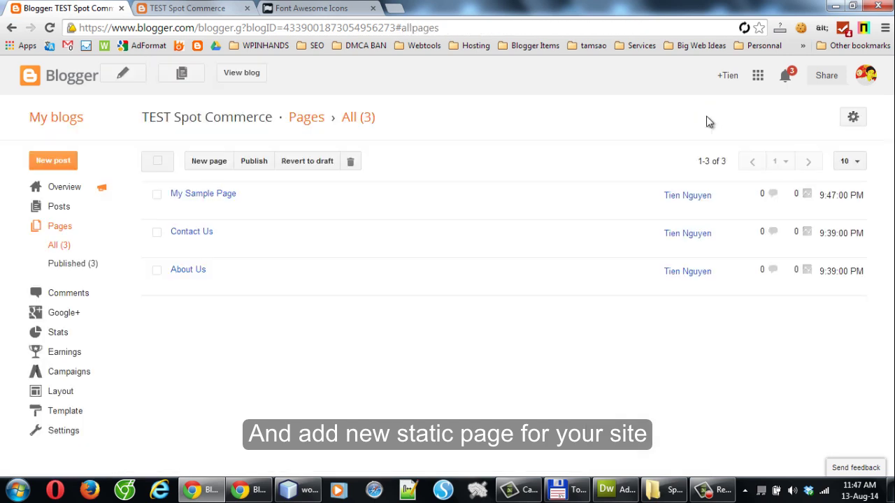
- Show Contact Us and About Us in the Page gadget, order the list Home, About Us, Contact Us, My Sample Page, and save
{"action": "left_click", "coordinate": [63, 393]}
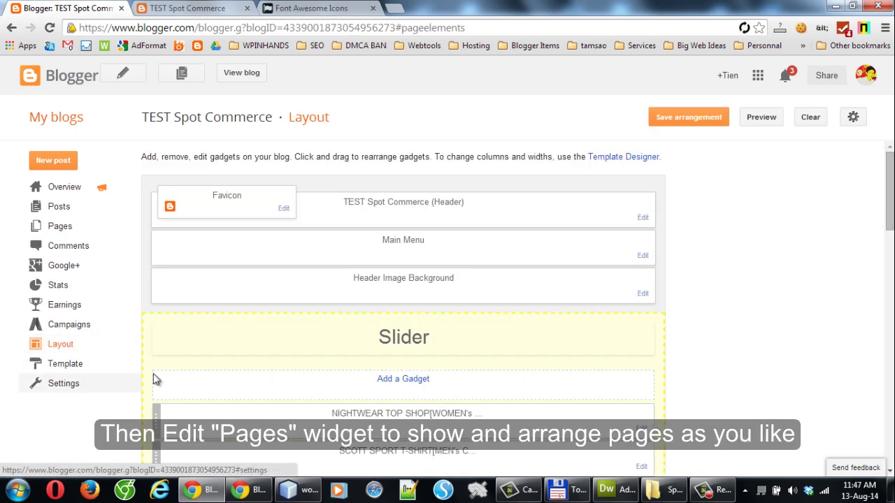
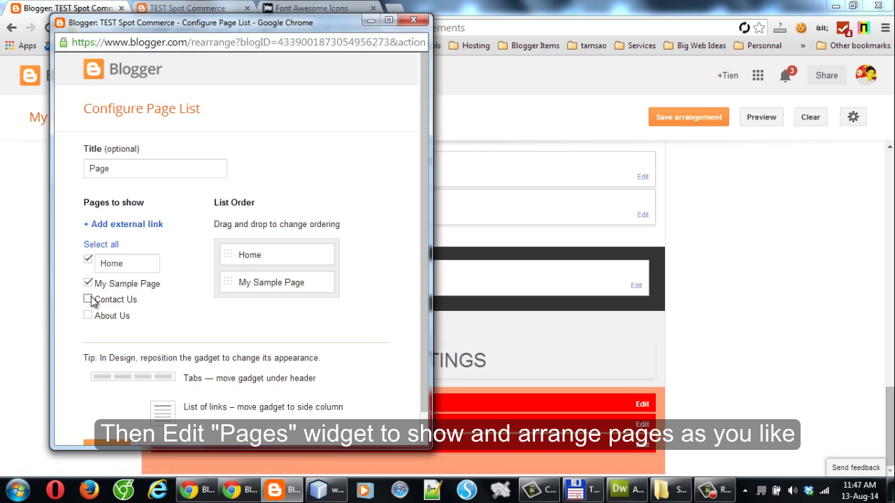
{"action": "left_click", "coordinate": [87, 299]}
{"action": "left_click", "coordinate": [87, 316]}
{"action": "scroll", "coordinate": [171, 339], "scroll_direction": "down", "scroll_amount": 1}
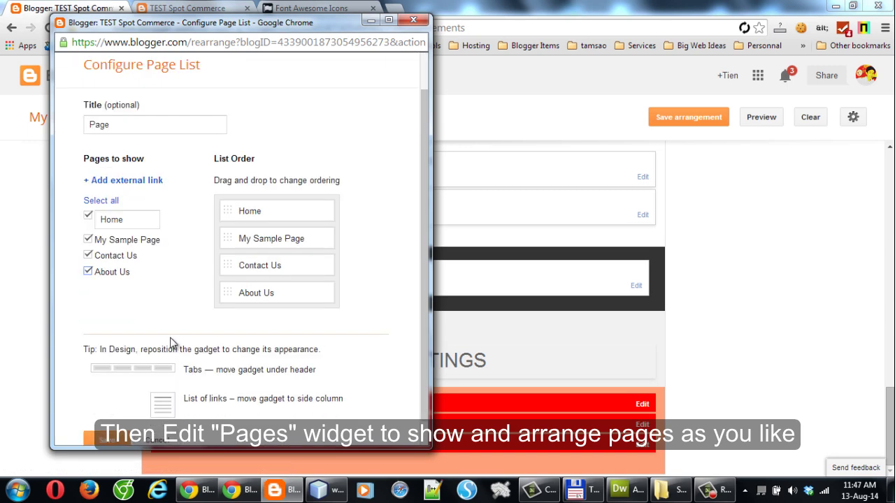
{"action": "mouse_move", "coordinate": [269, 212]}
{"action": "left_mouse_down"}
{"action": "mouse_move", "coordinate": [310, 252]}
{"action": "mouse_move", "coordinate": [283, 263]}
{"action": "mouse_move", "coordinate": [307, 246]}
{"action": "mouse_move", "coordinate": [287, 258]}
{"action": "mouse_move", "coordinate": [270, 205]}
{"action": "mouse_move", "coordinate": [273, 194]}
{"action": "mouse_move", "coordinate": [278, 200]}
{"action": "left_mouse_up"}
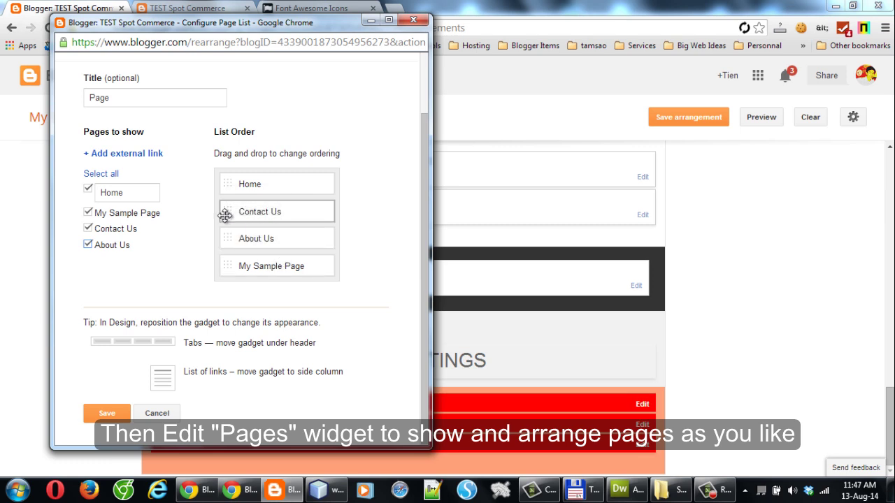
{"action": "left_click_drag", "start_coordinate": [224, 215], "coordinate": [227, 238]}
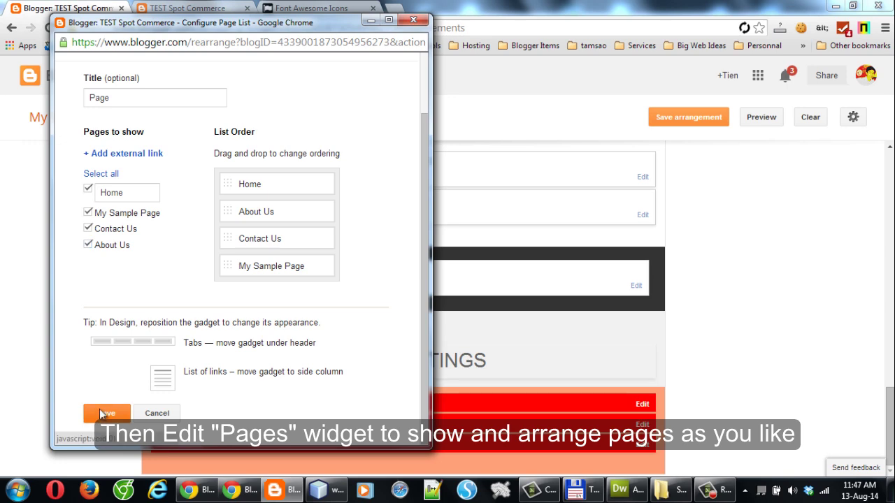
{"action": "left_click", "coordinate": [102, 414]}
- Reload the live blog and check the page links in the footer menu
{"action": "left_click", "coordinate": [172, 5]}
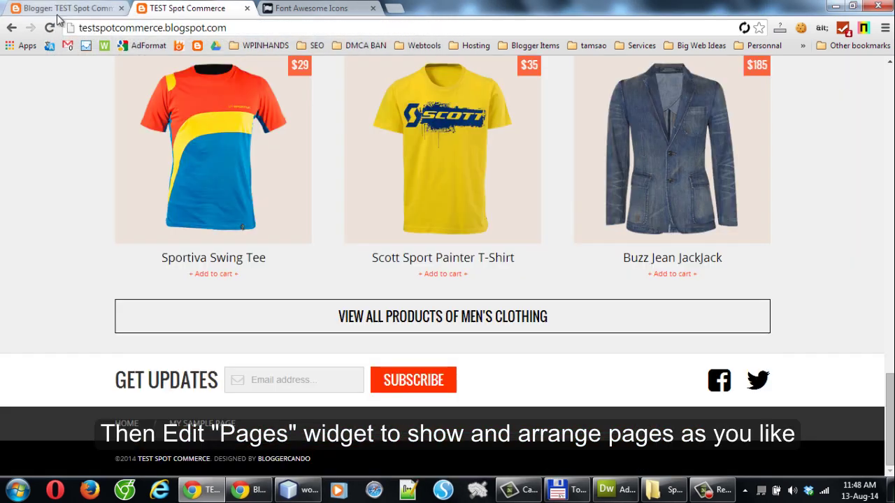
{"action": "left_click", "coordinate": [51, 28]}
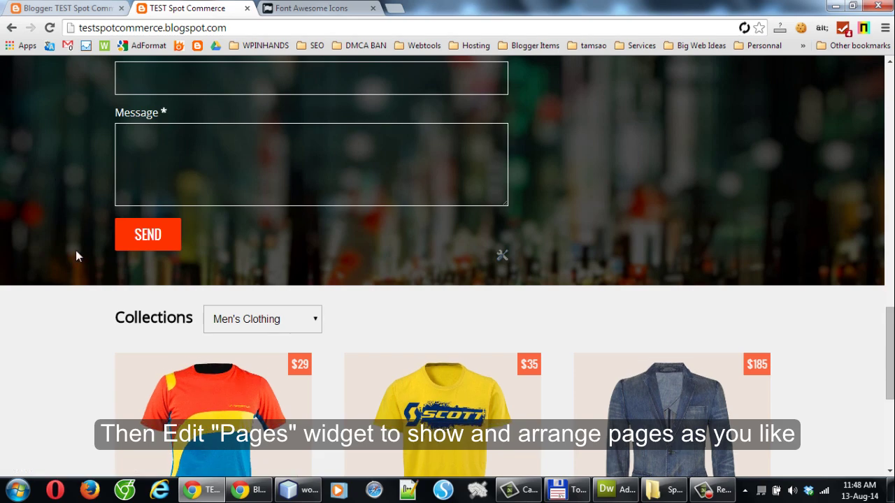
{"action": "scroll", "coordinate": [77, 254], "scroll_direction": "down", "scroll_amount": 4}
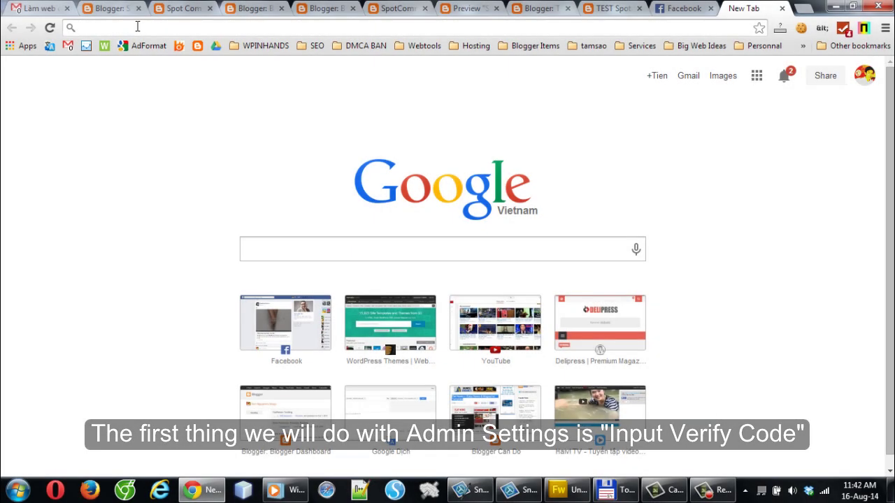
- Go to themeforest.net and open the account's Downloads page
{"action": "type", "text": "themeforest.net"}
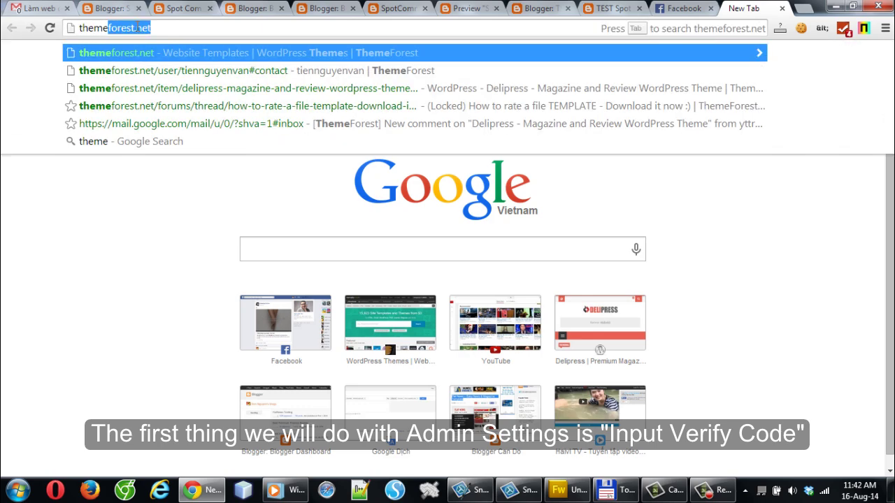
{"action": "key", "text": "Return"}
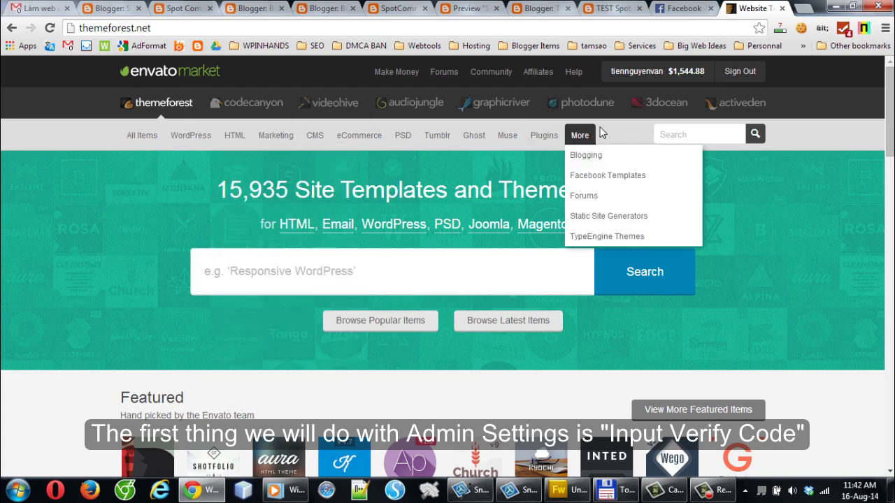
{"action": "mouse_move", "coordinate": [668, 80]}
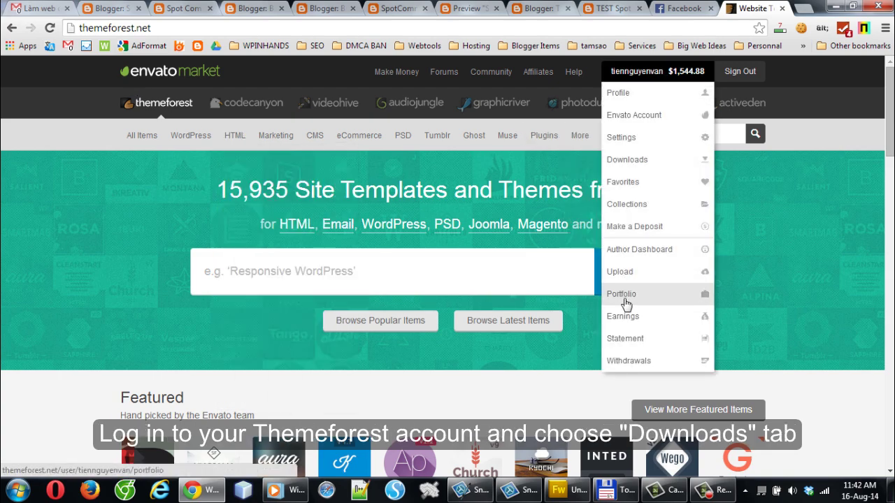
{"action": "left_click", "coordinate": [629, 162]}
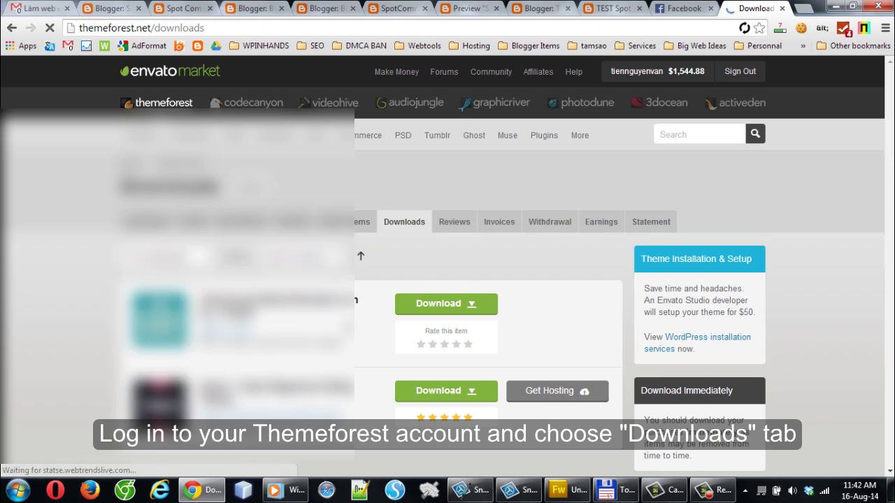
- Download the License certificate & purchase code file for the second purchased item and save it
{"action": "scroll", "coordinate": [361, 323], "scroll_direction": "down", "scroll_amount": 2}
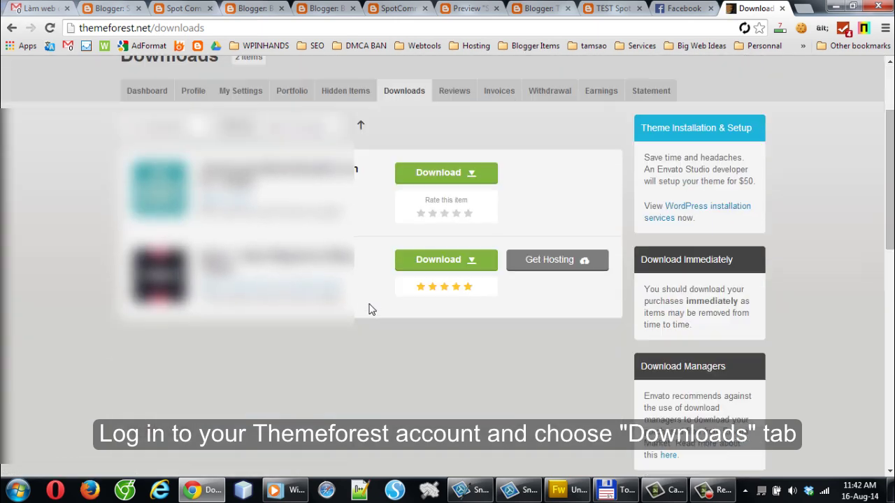
{"action": "left_click", "coordinate": [473, 264]}
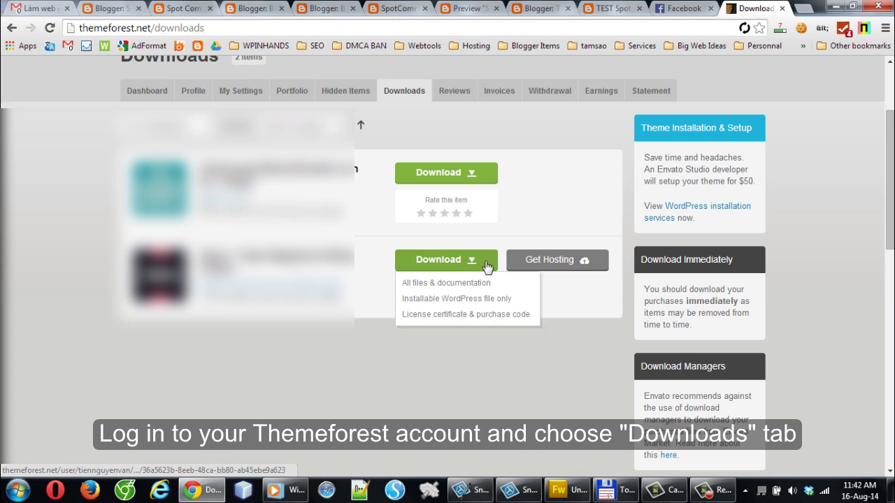
{"action": "left_click", "coordinate": [466, 315]}
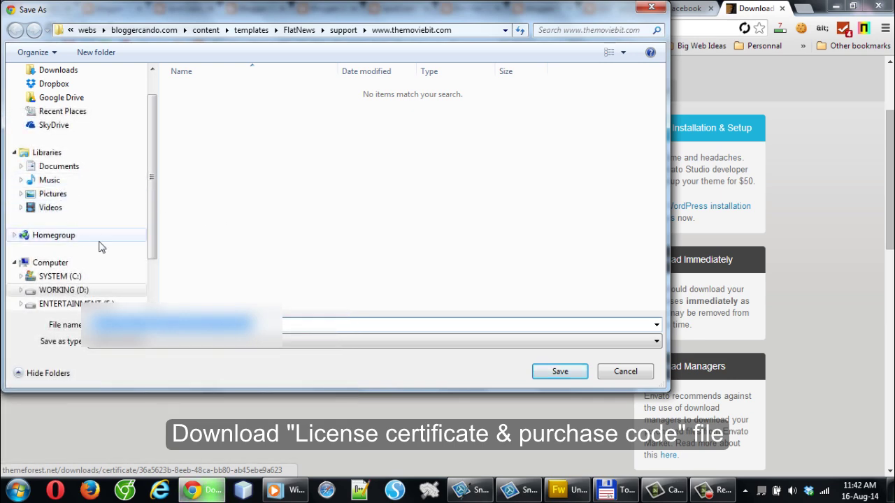
{"action": "left_click", "coordinate": [558, 372]}
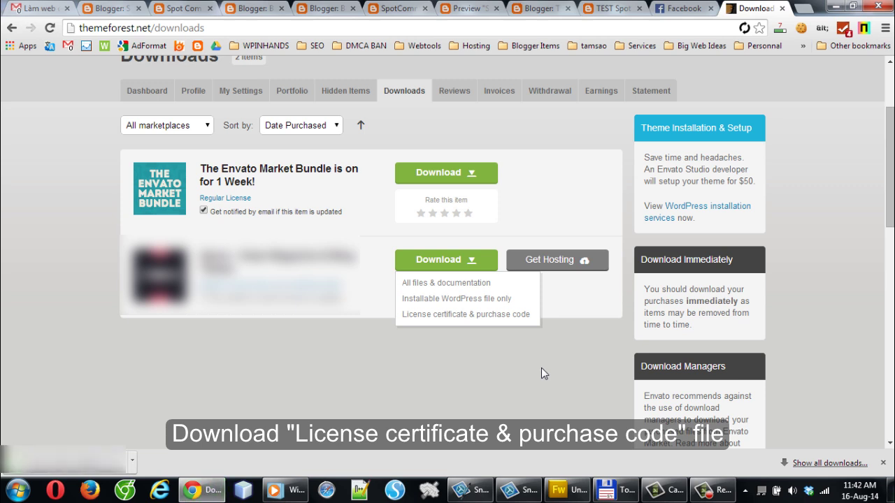
- Open spotcommerce-license.txt from the envato-premium folder in Notepad++ and copy the Item Purchase Code
{"action": "left_click", "coordinate": [133, 458]}
{"action": "left_click", "coordinate": [221, 378]}
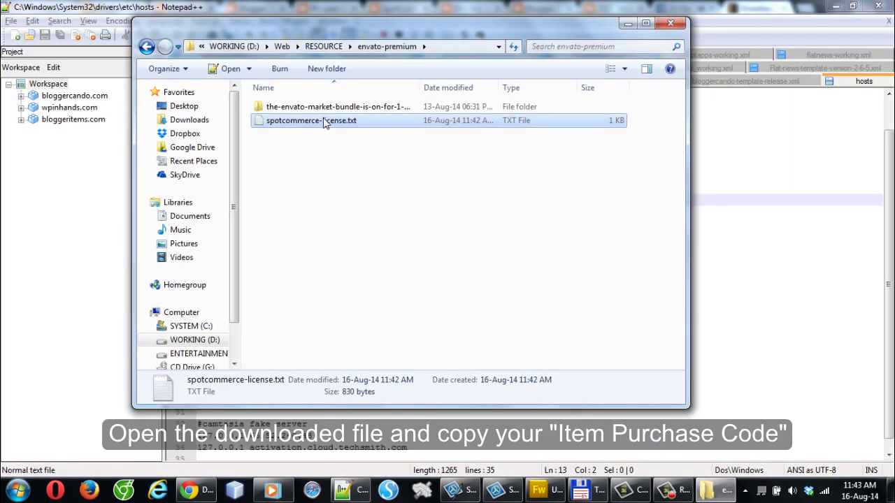
{"action": "right_click", "coordinate": [323, 123]}
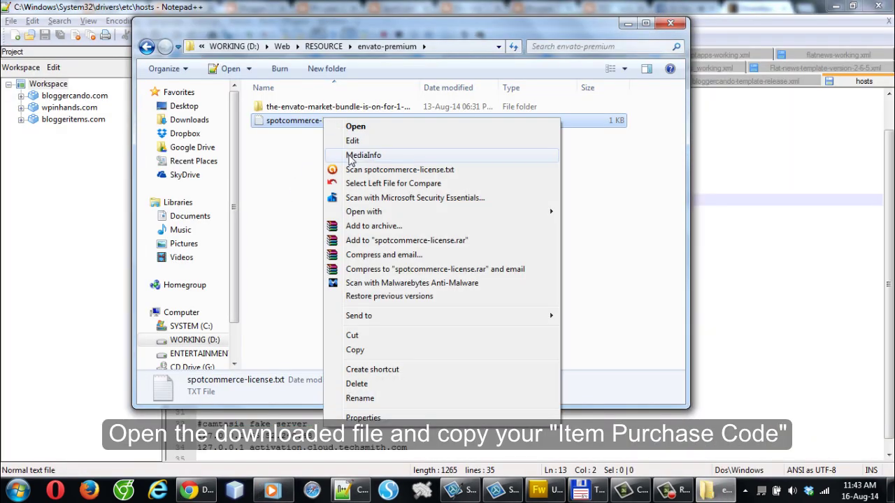
{"action": "mouse_move", "coordinate": [454, 211]}
{"action": "left_click", "coordinate": [599, 274]}
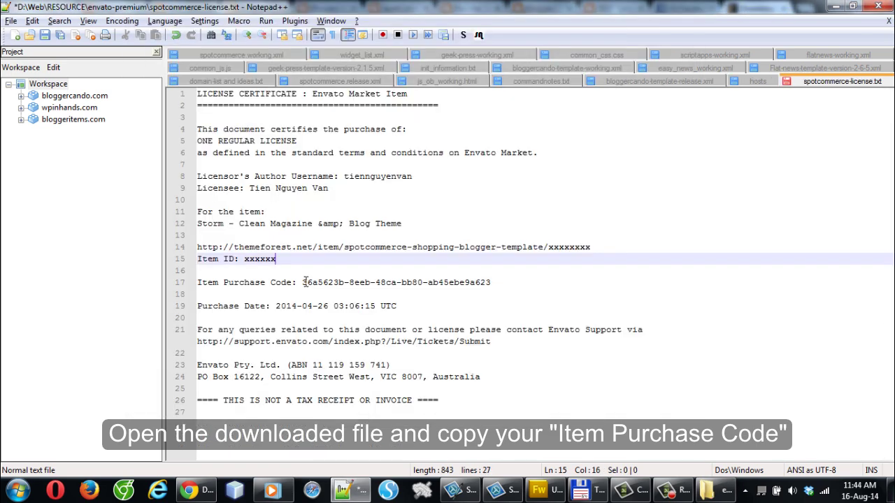
{"action": "left_click_drag", "start_coordinate": [307, 283], "coordinate": [486, 283]}
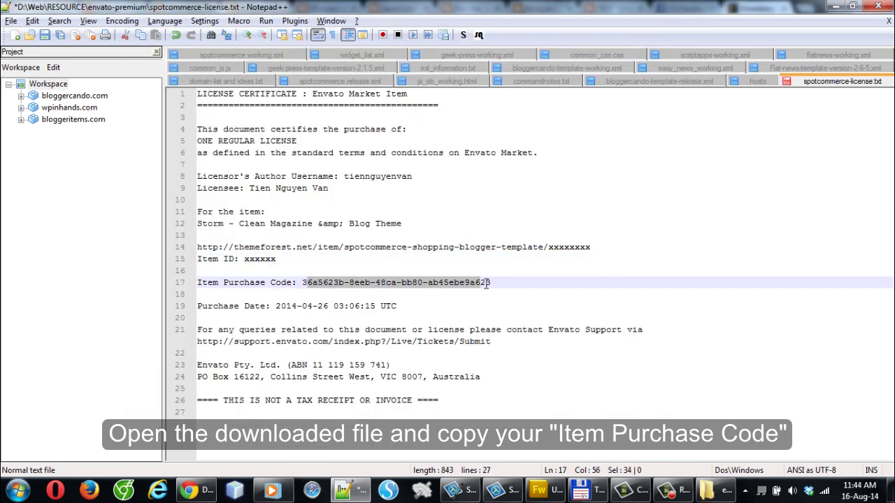
{"action": "right_click", "coordinate": [309, 288]}
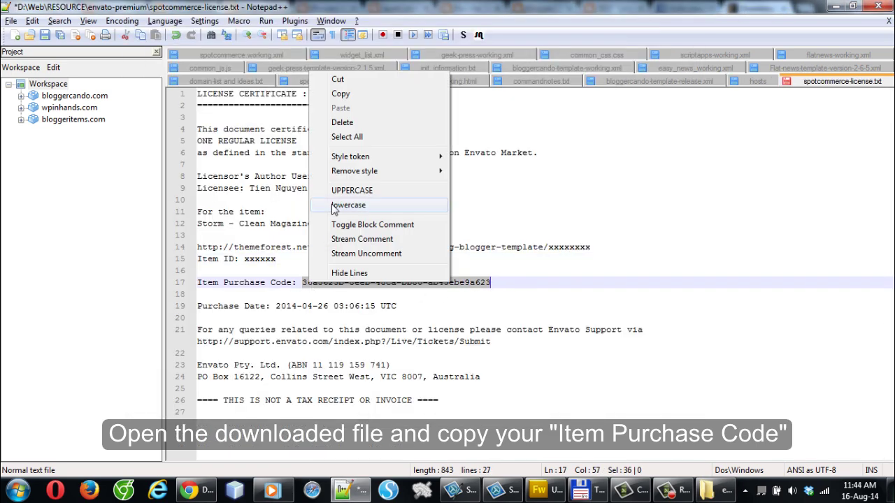
{"action": "left_click", "coordinate": [342, 94]}
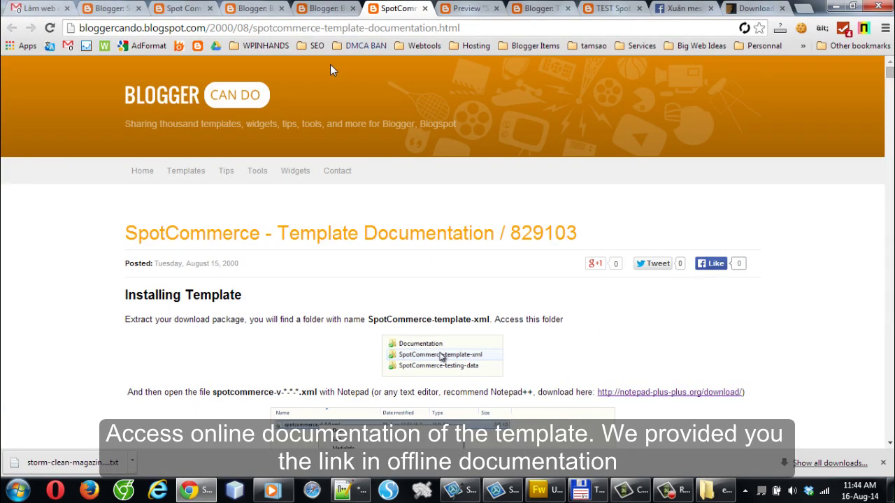
- Paste the purchase code into Template Purchase Code under Verify Options near the end of the online SpotCommerce documentation
{"action": "triple_click", "coordinate": [299, 30]}
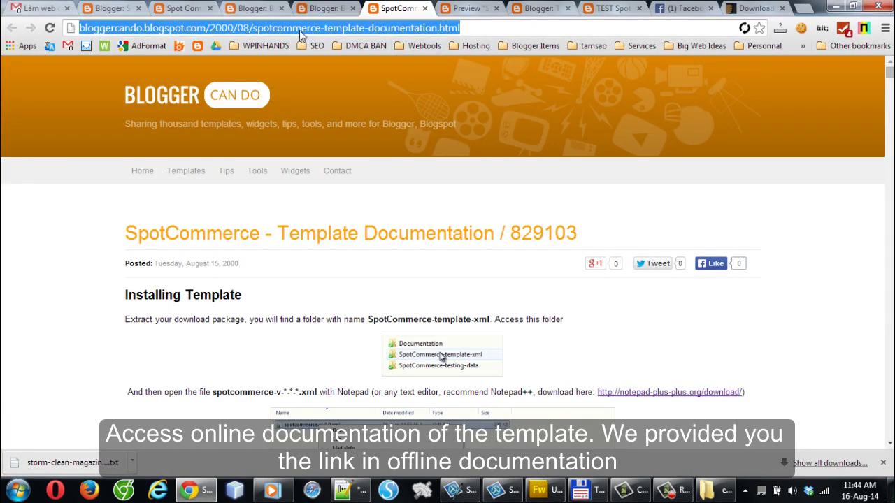
{"action": "left_click", "coordinate": [120, 229]}
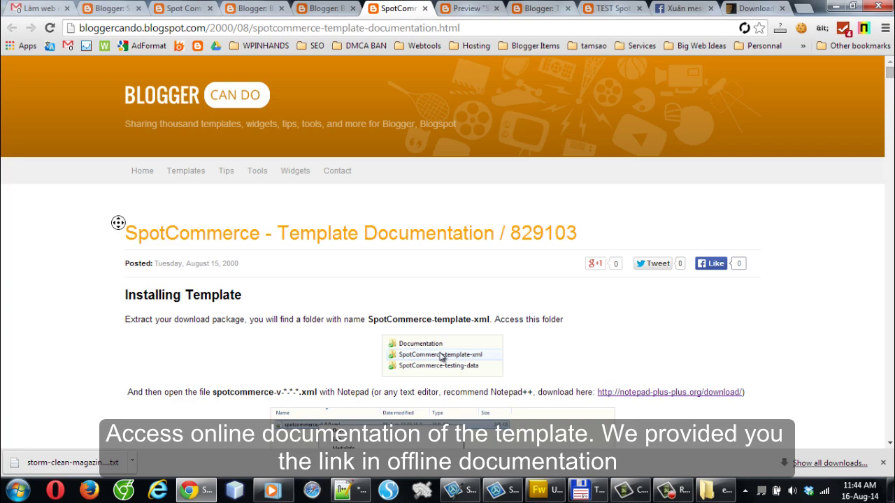
{"action": "scroll", "coordinate": [737, 232], "scroll_direction": "down", "scroll_amount": 1}
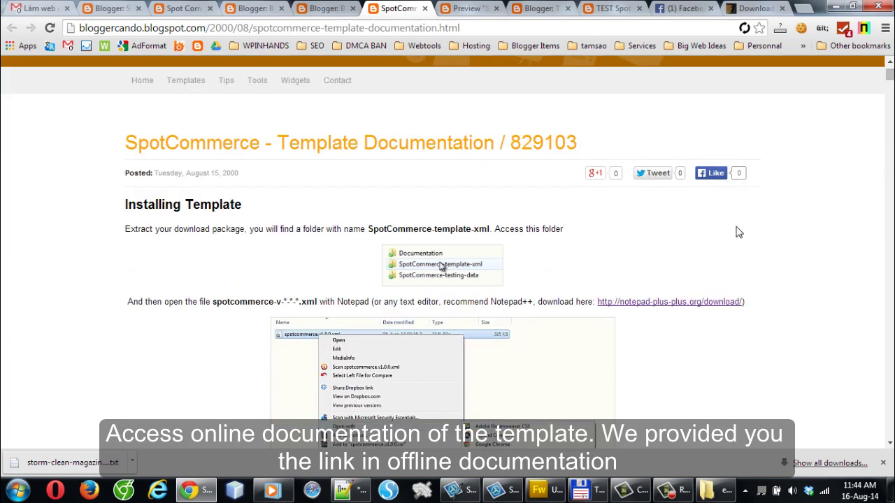
{"action": "scroll", "coordinate": [739, 231], "scroll_direction": "down", "scroll_amount": 8}
{"action": "left_click_drag", "start_coordinate": [882, 103], "coordinate": [890, 464]}
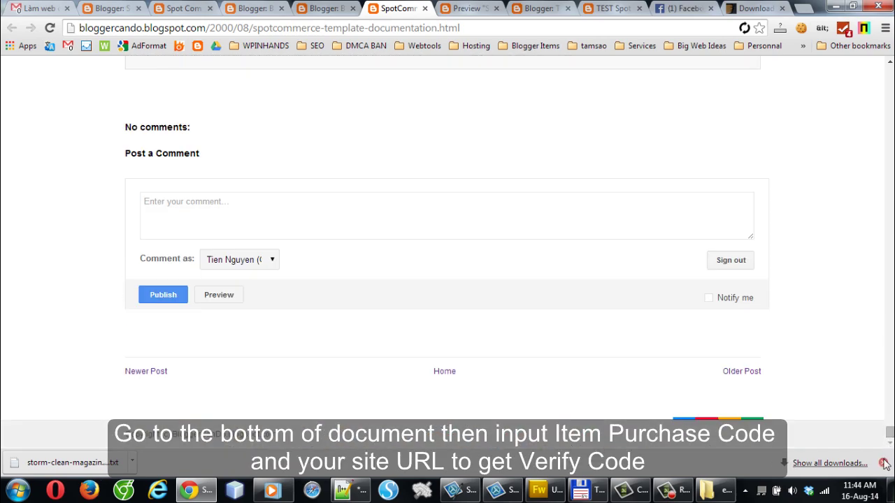
{"action": "left_click", "coordinate": [884, 465]}
{"action": "scroll", "coordinate": [372, 242], "scroll_direction": "up", "scroll_amount": 4}
{"action": "right_click", "coordinate": [375, 238]}
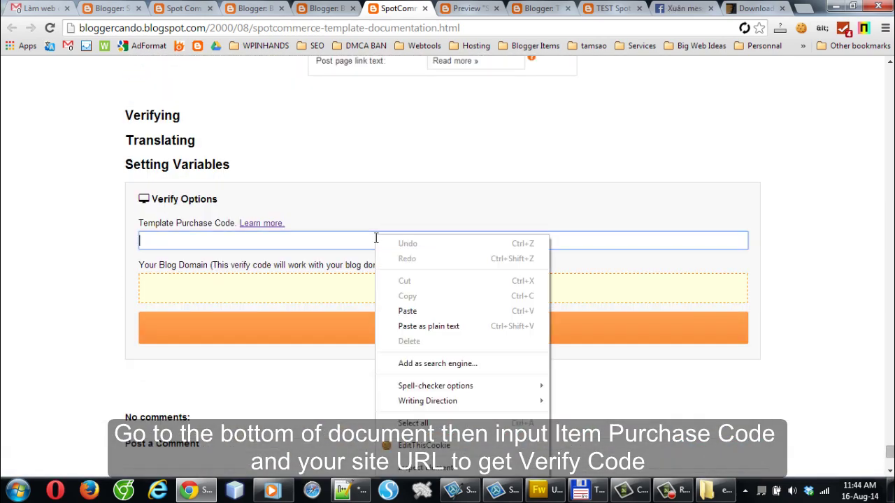
{"action": "left_click", "coordinate": [405, 311]}
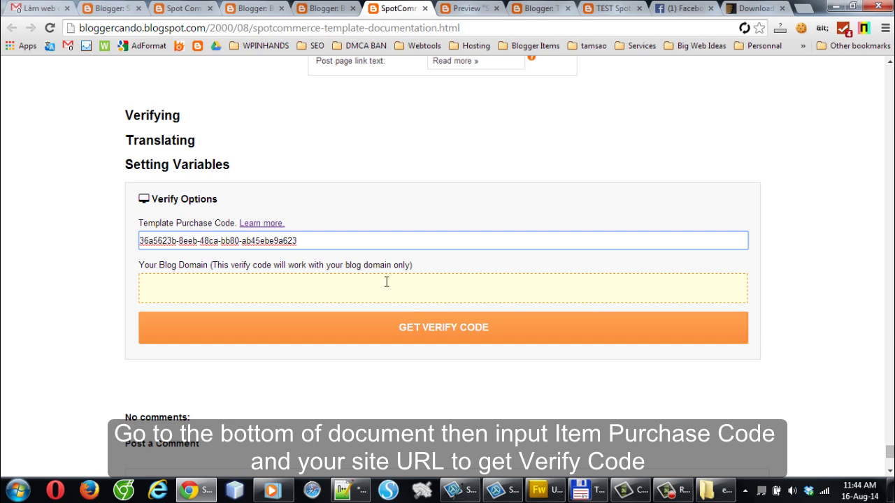
{"action": "left_click", "coordinate": [215, 292]}
{"action": "key", "text": "ctrl+v"}
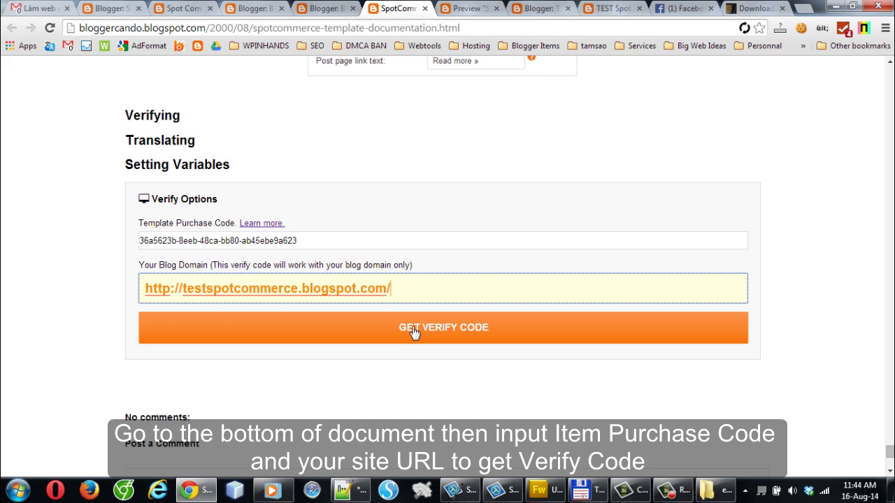
{"action": "left_click", "coordinate": [414, 333]}
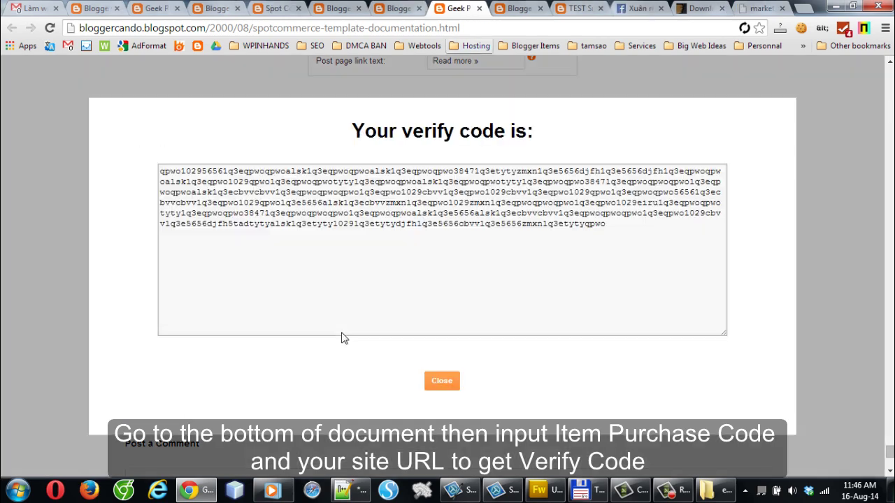
- Select the whole generated verify code and copy it
{"action": "left_click", "coordinate": [340, 224]}
{"action": "key", "text": "ctrl+a"}
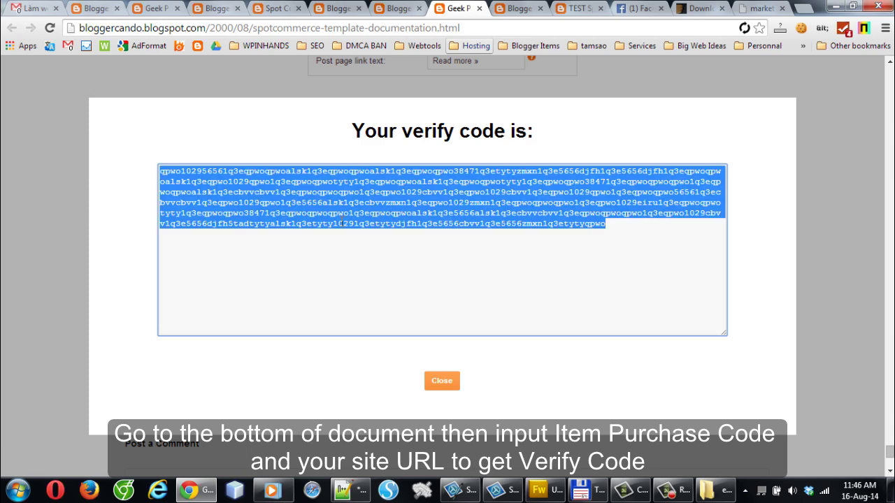
{"action": "left_click", "coordinate": [341, 236]}
{"action": "right_click", "coordinate": [353, 205]}
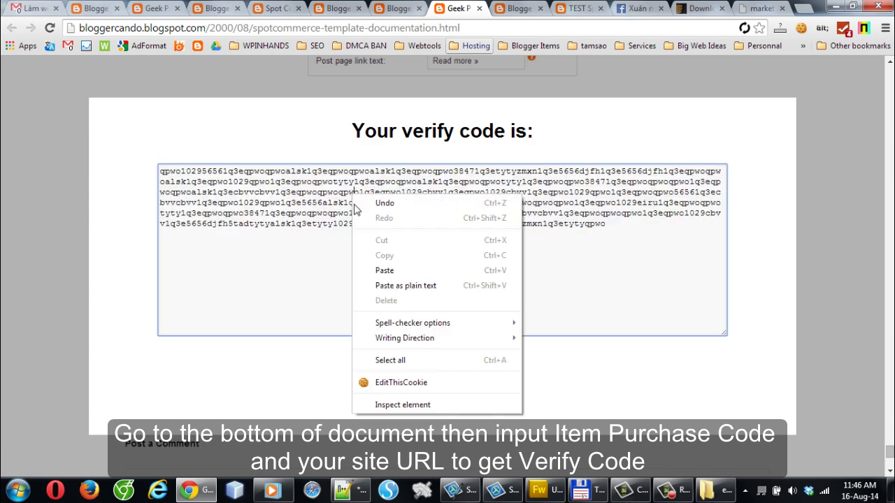
{"action": "left_click", "coordinate": [396, 359]}
{"action": "right_click", "coordinate": [368, 200]}
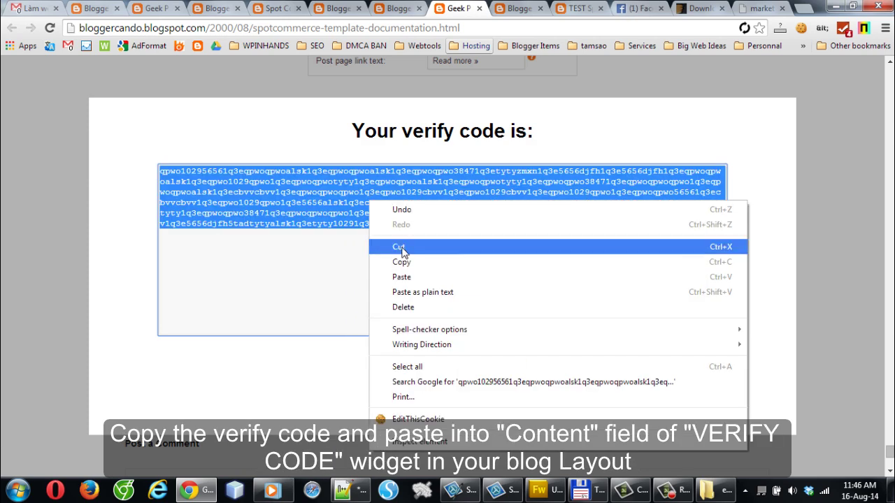
{"action": "left_click", "coordinate": [409, 263]}
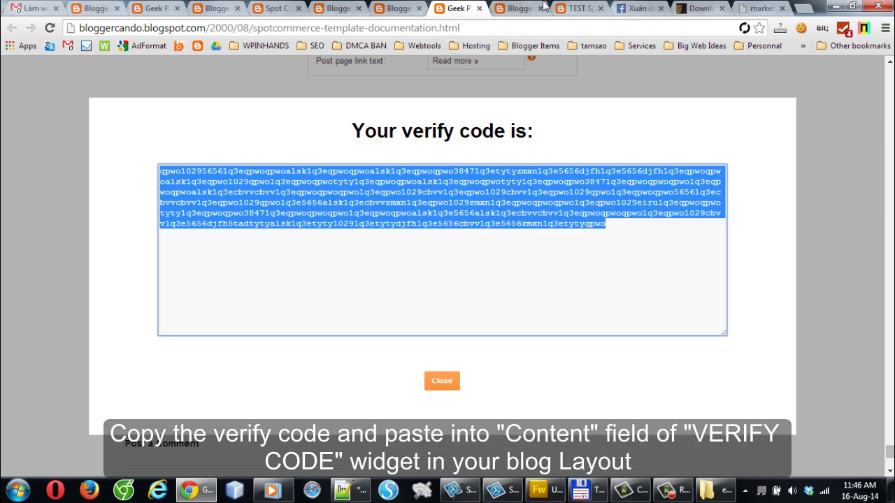
- Paste the verify code into the Content of the VERIFY CODE gadget under ADMIN SETTINGS in the blog's layout and save it
{"action": "left_click", "coordinate": [521, 7]}
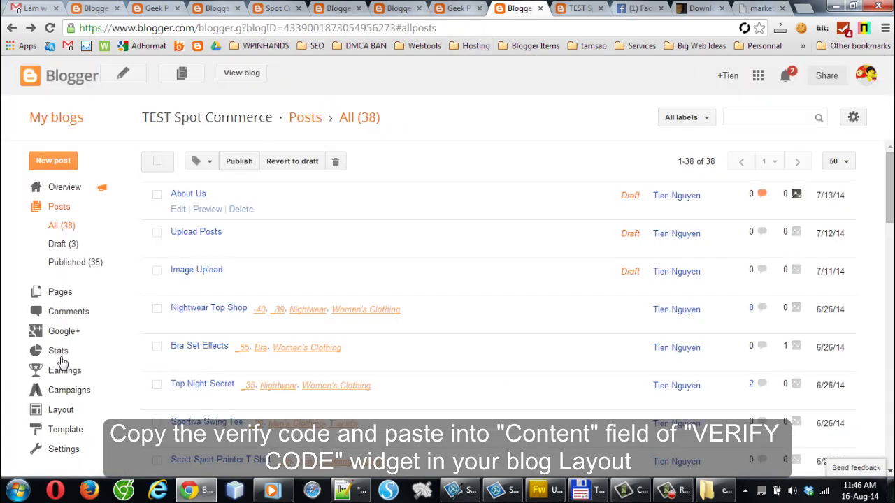
{"action": "left_click", "coordinate": [72, 414]}
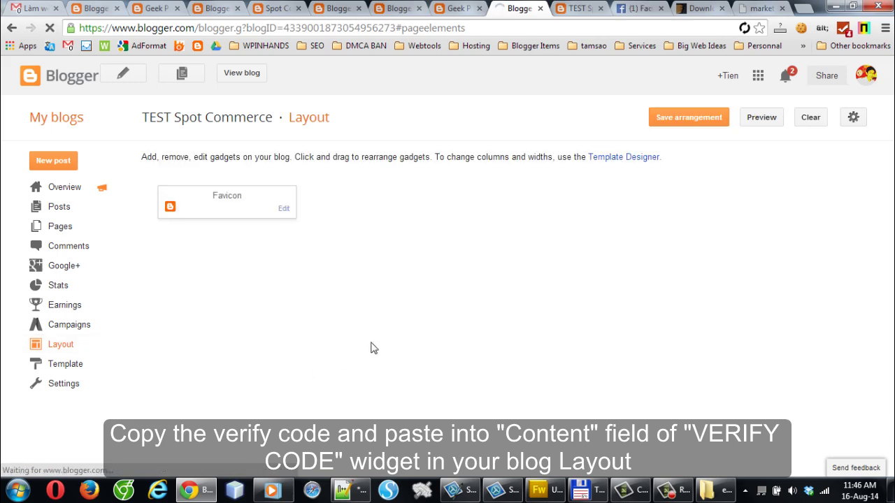
{"action": "scroll", "coordinate": [412, 325], "scroll_direction": "down", "scroll_amount": 3}
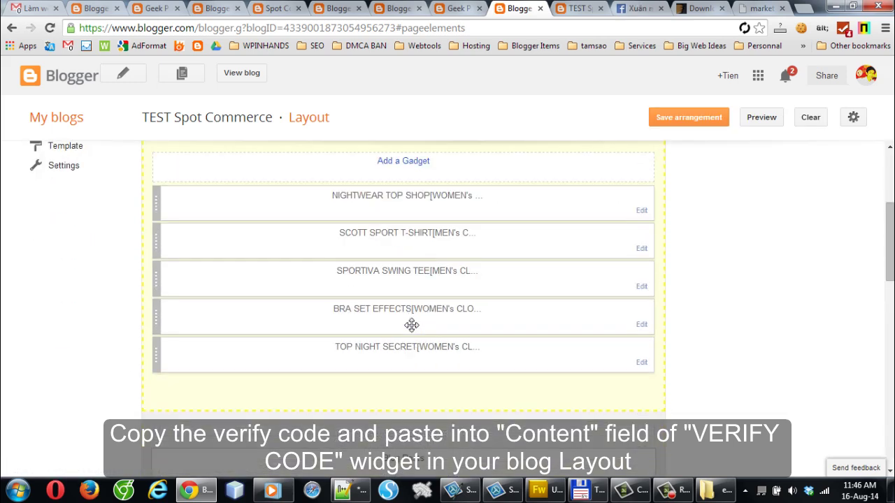
{"action": "scroll", "coordinate": [411, 325], "scroll_direction": "down", "scroll_amount": 15}
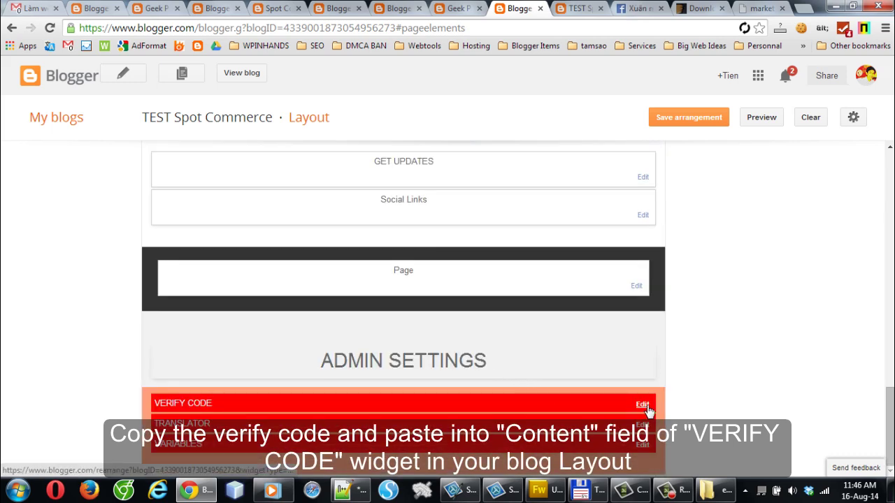
{"action": "left_click", "coordinate": [642, 404]}
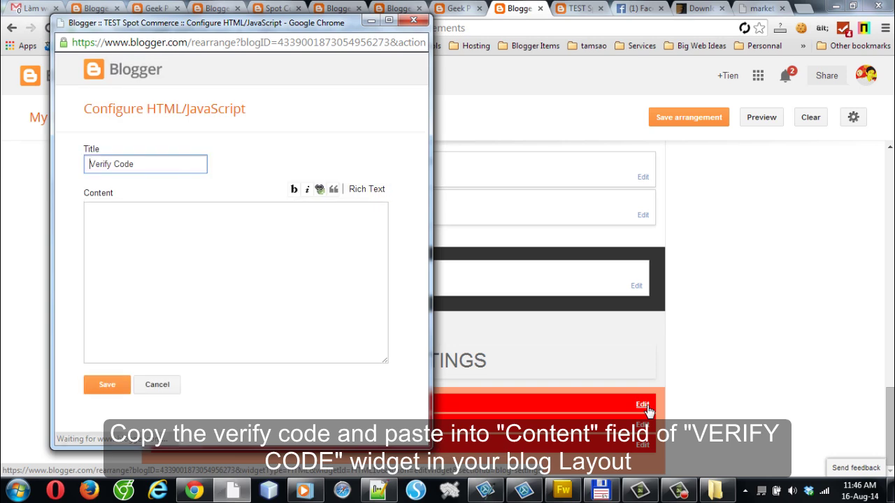
{"action": "right_click", "coordinate": [202, 266]}
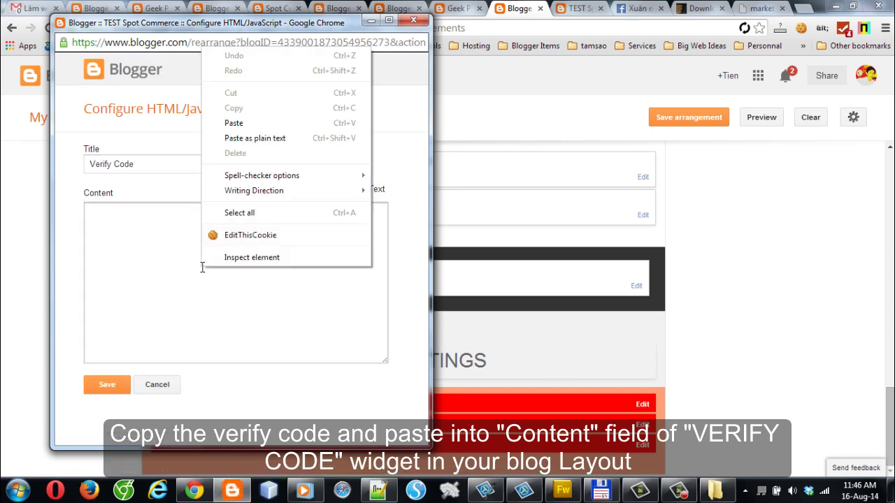
{"action": "left_click", "coordinate": [255, 126]}
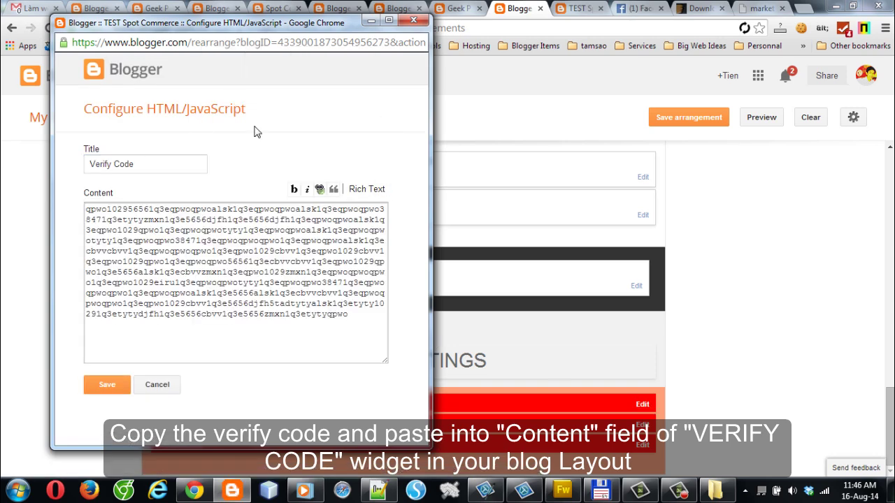
{"action": "left_click", "coordinate": [102, 395]}
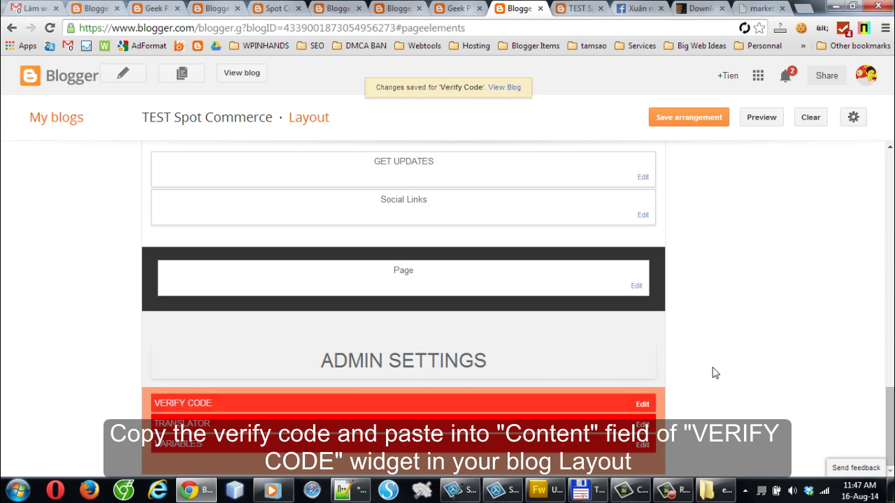
{"action": "scroll", "coordinate": [653, 286], "scroll_direction": "up", "scroll_amount": 7}
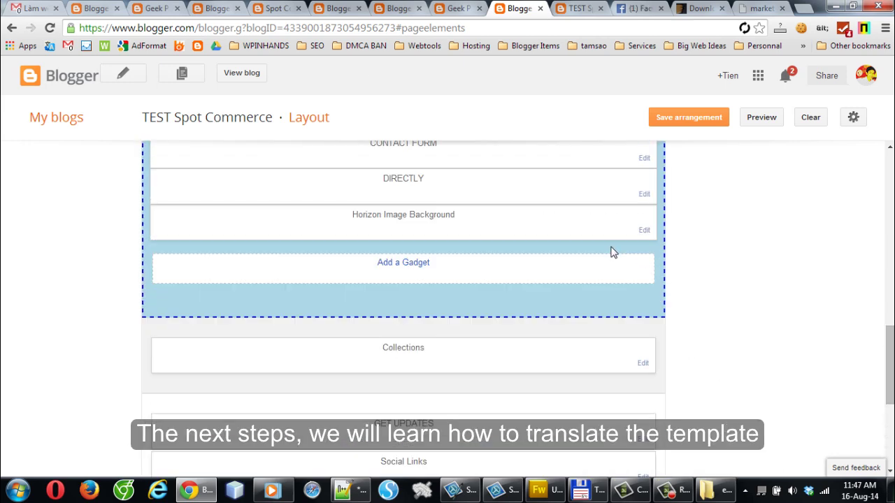
- Reload the live test blog and view the "Add to cart" phrase under the products on its home page
{"action": "left_click", "coordinate": [577, 7]}
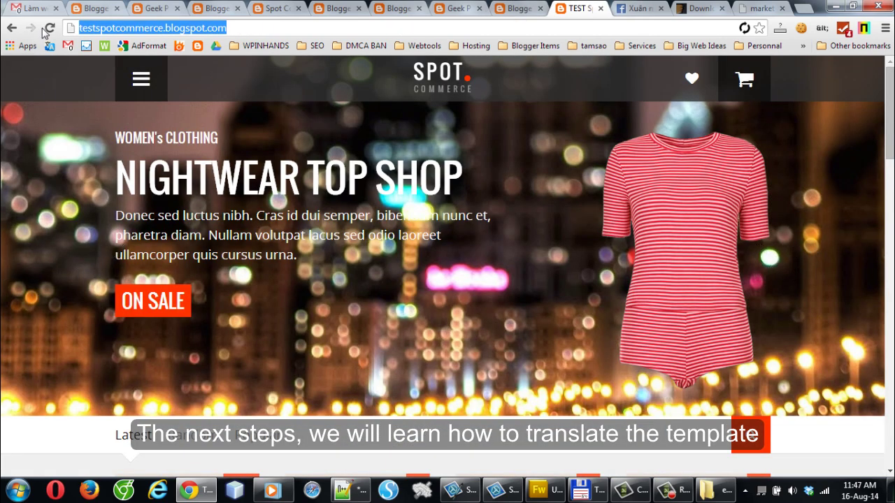
{"action": "key", "text": "F5"}
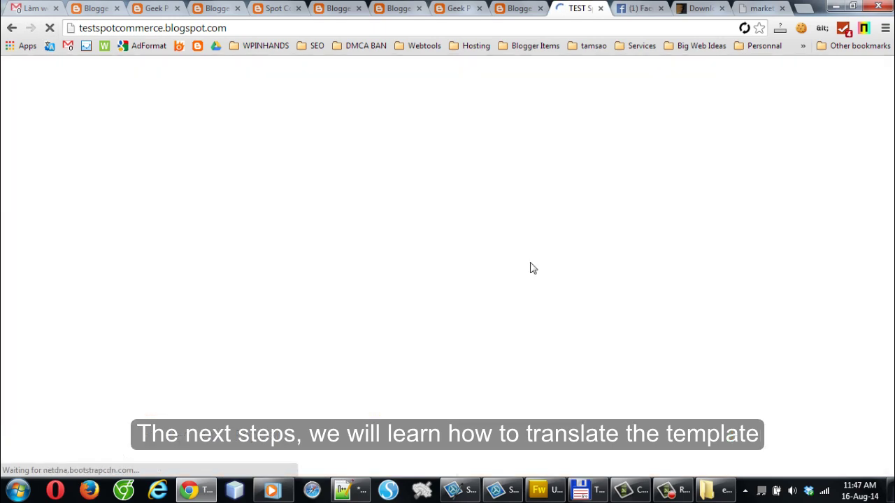
{"action": "scroll", "coordinate": [530, 268], "scroll_direction": "down", "scroll_amount": 5}
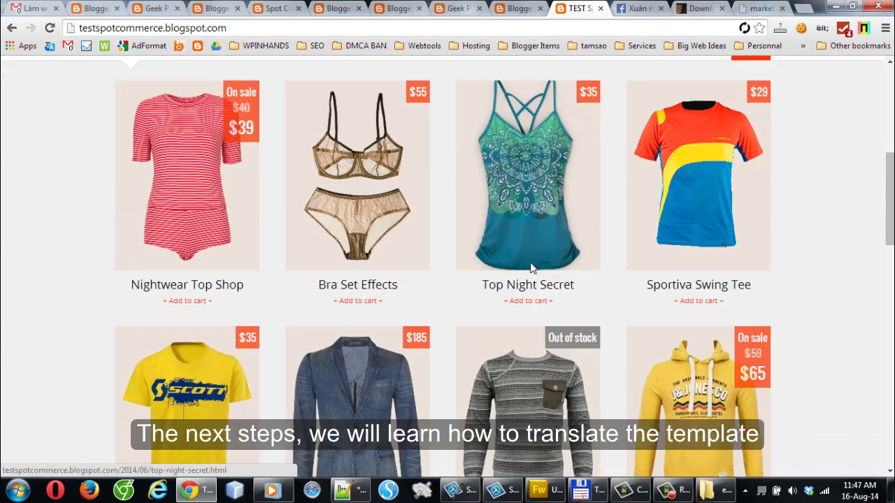
{"action": "scroll", "coordinate": [530, 267], "scroll_direction": "down", "scroll_amount": 2}
{"action": "scroll", "coordinate": [490, 259], "scroll_direction": "up", "scroll_amount": 1}
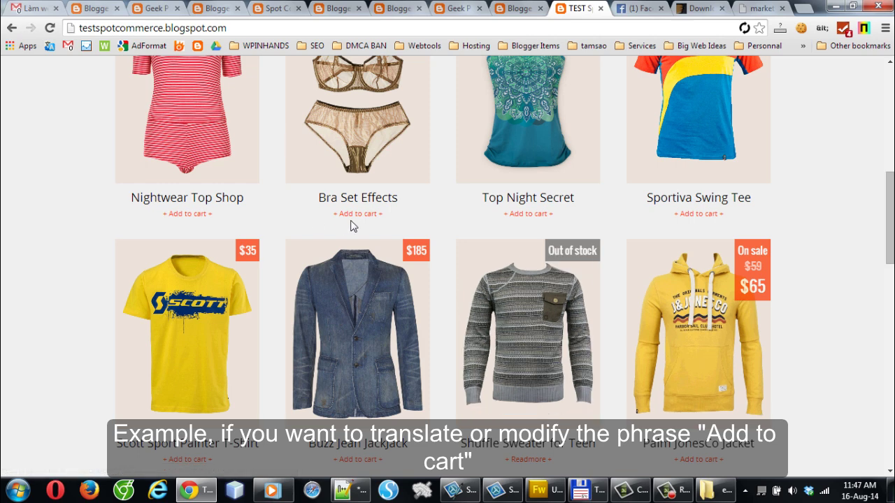
- Add the translation "Thêm vào giỏ hàng" for "Add to cart" to the TRANSLATOR gadget under ADMIN SETTINGS, and save the gadget and layout
{"action": "left_click", "coordinate": [517, 9]}
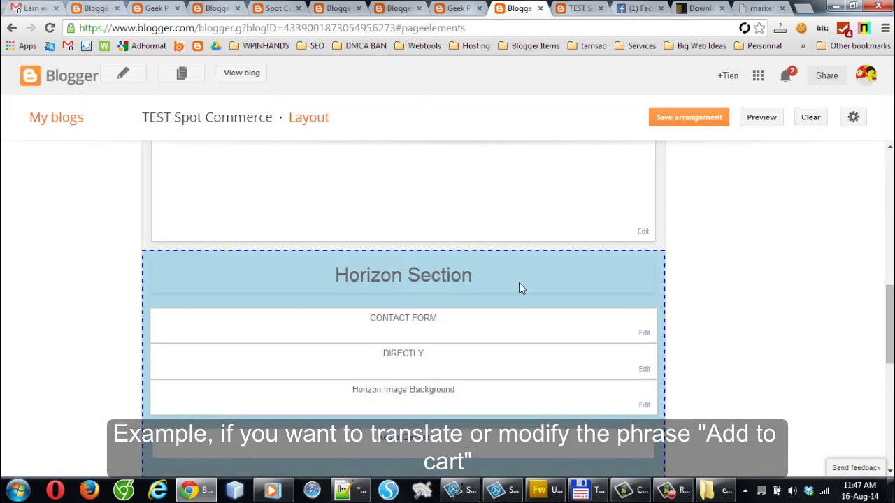
{"action": "scroll", "coordinate": [581, 281], "scroll_direction": "down", "scroll_amount": 5}
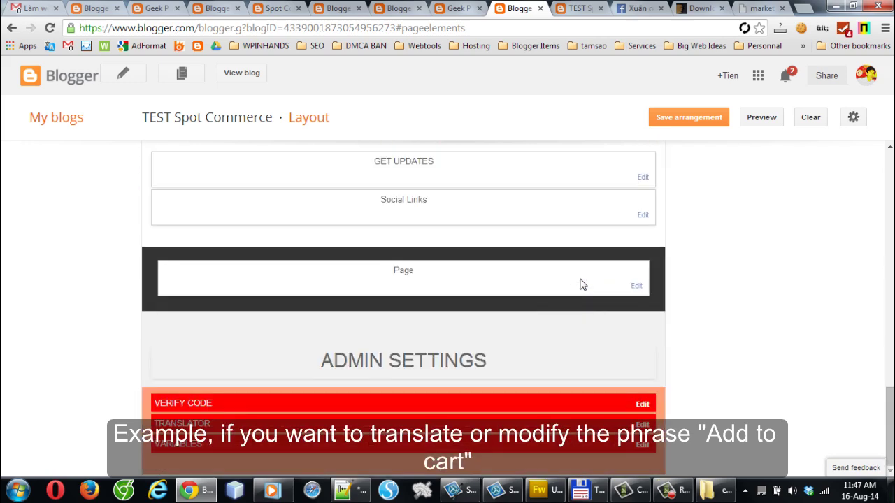
{"action": "left_click", "coordinate": [643, 427]}
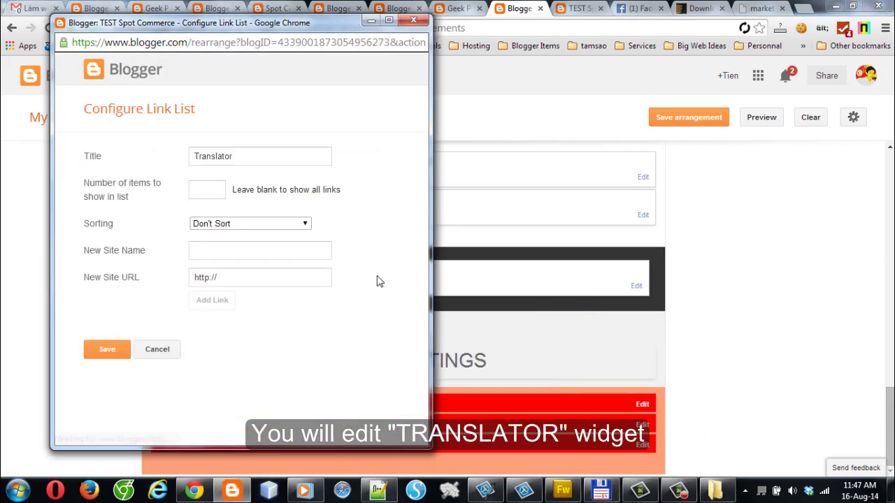
{"action": "left_click", "coordinate": [237, 275]}
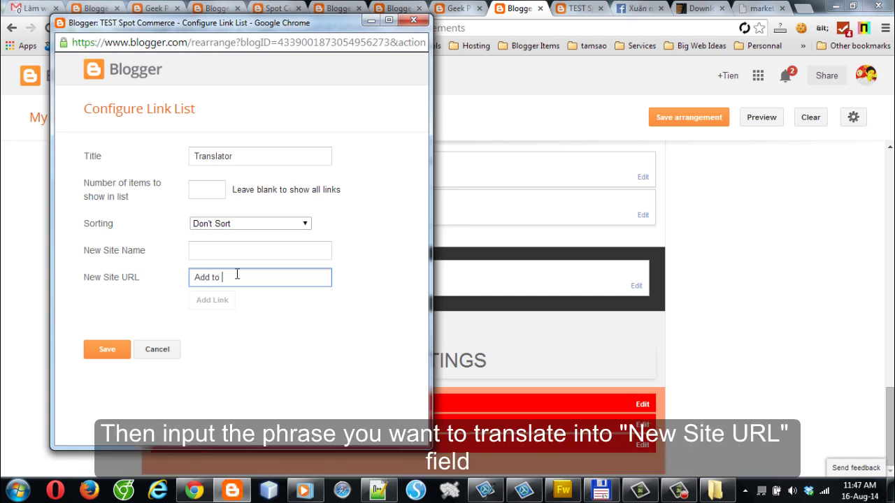
{"action": "key", "text": "shift+Tab"}
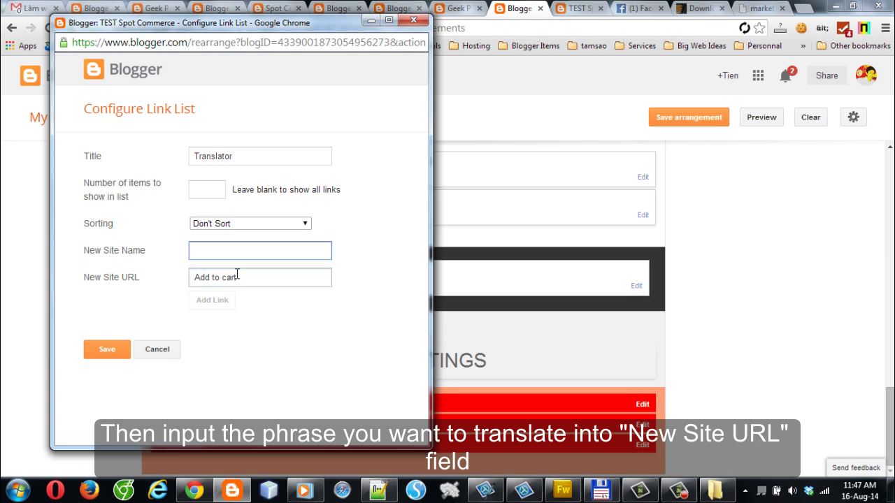
{"action": "type", "text": "Them"}
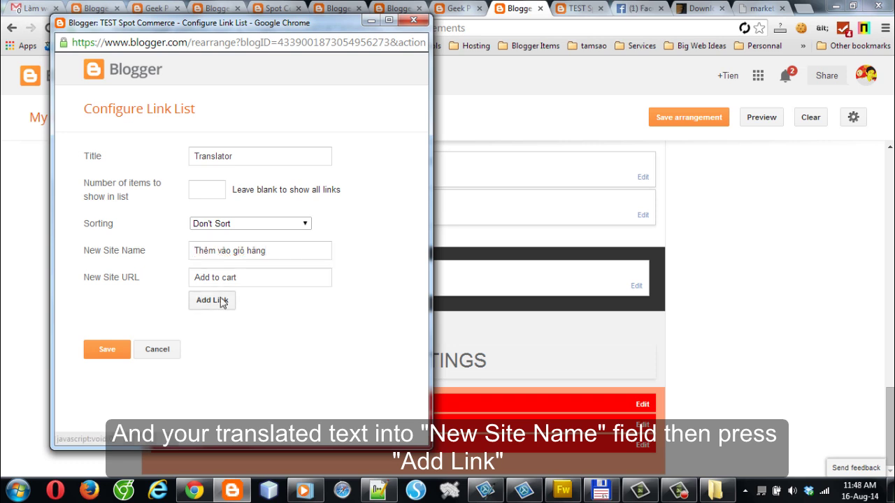
{"action": "left_click", "coordinate": [218, 300]}
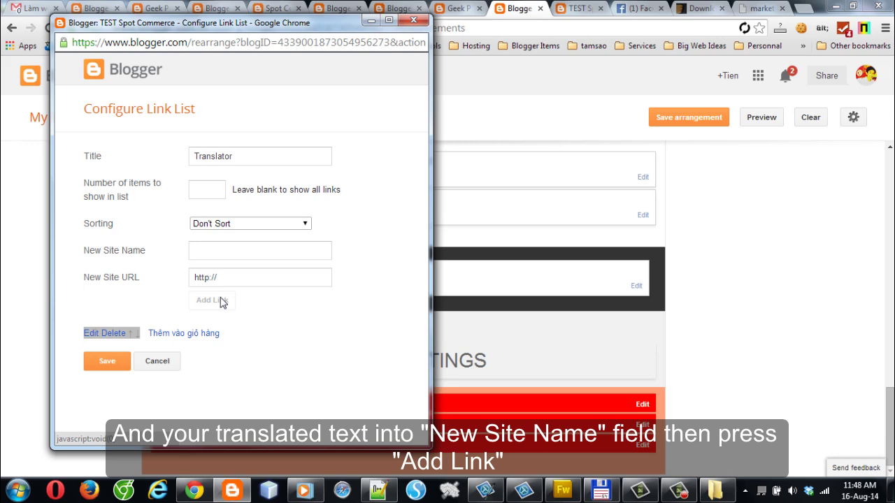
{"action": "left_click", "coordinate": [105, 362]}
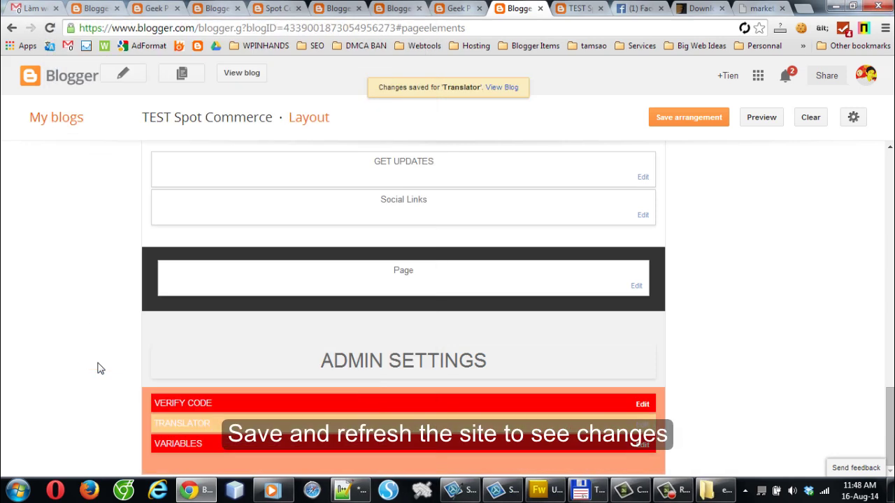
{"action": "left_click", "coordinate": [689, 118]}
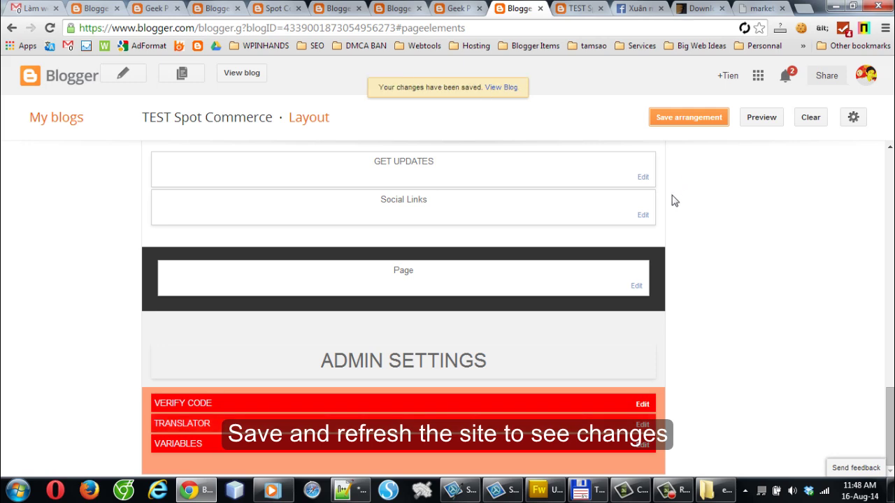
- Reload the blog to check the cart phrase, and highlight the "On sale" label on the Nightwear Top Shop product page
{"action": "left_click", "coordinate": [573, 8]}
{"action": "left_click", "coordinate": [50, 28]}
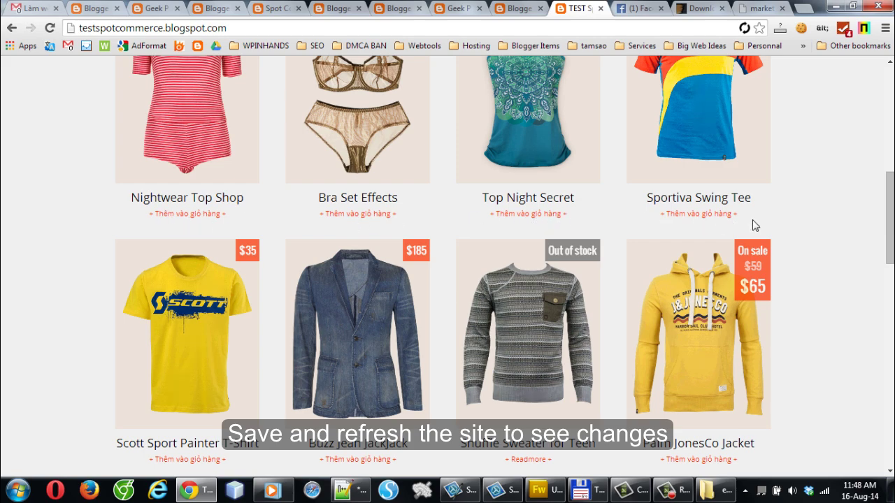
{"action": "scroll", "coordinate": [612, 210], "scroll_direction": "up", "scroll_amount": 3}
{"action": "scroll", "coordinate": [601, 217], "scroll_direction": "down", "scroll_amount": 1}
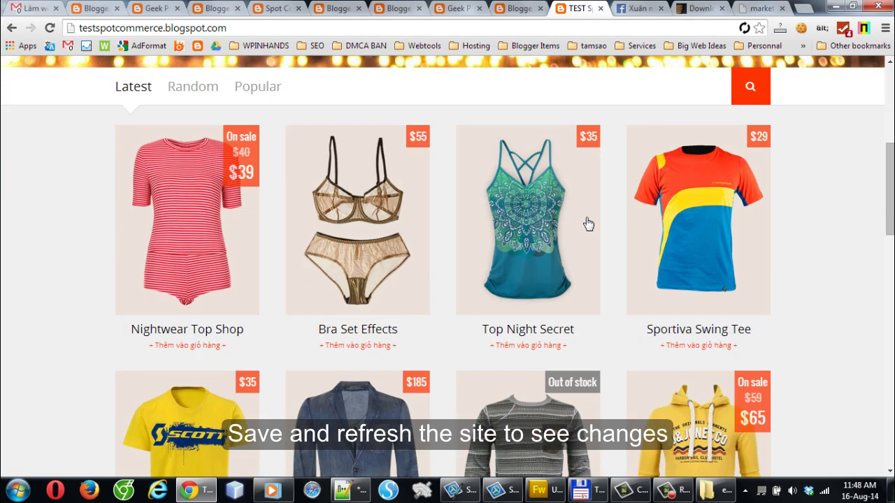
{"action": "left_click", "coordinate": [244, 209]}
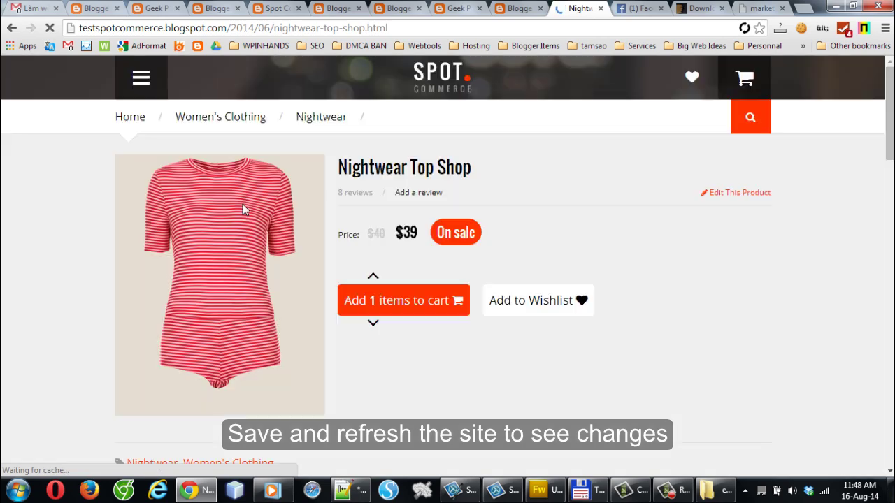
{"action": "scroll", "coordinate": [442, 230], "scroll_direction": "down", "scroll_amount": 2}
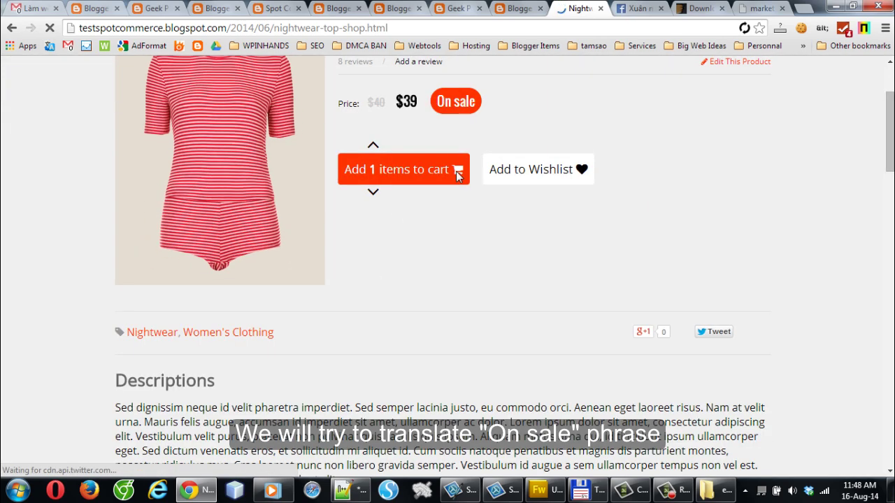
{"action": "left_click_drag", "start_coordinate": [435, 104], "coordinate": [448, 102]}
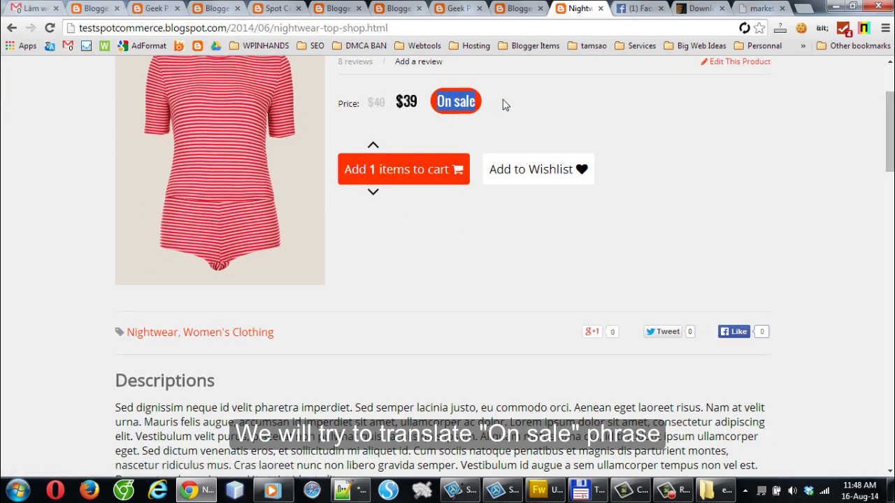
- Add the translation "Đang khuyến mãi" for "On sale" to the TRANSLATOR gadget in the blog's layout and save it
{"action": "left_click", "coordinate": [508, 6]}
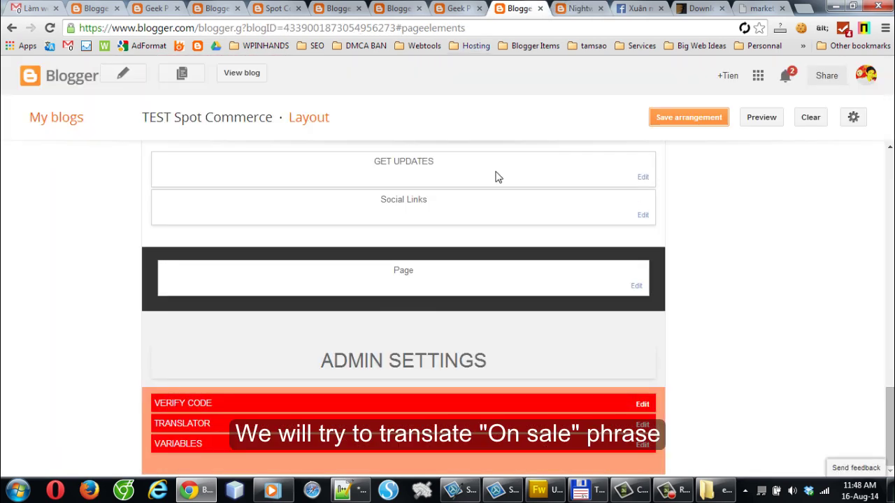
{"action": "left_click", "coordinate": [642, 424]}
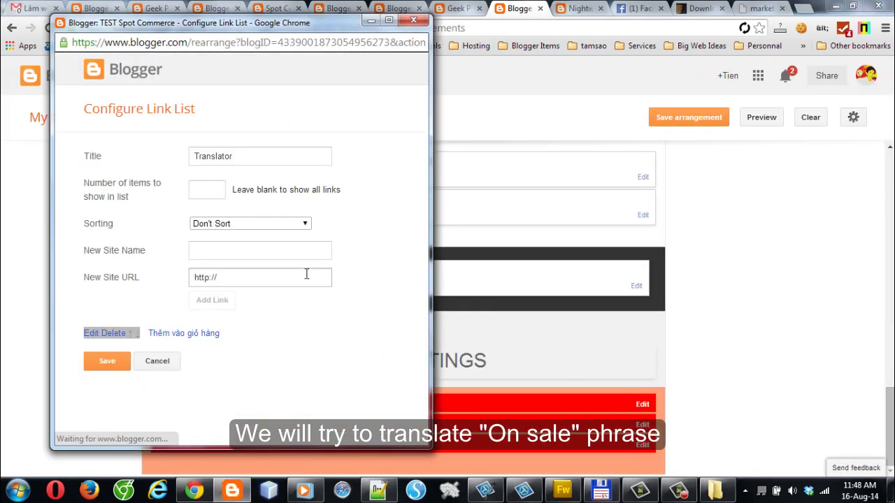
{"action": "type", "text": "On sale"}
{"action": "left_click", "coordinate": [241, 253]}
{"action": "type", "text": "Đ"}
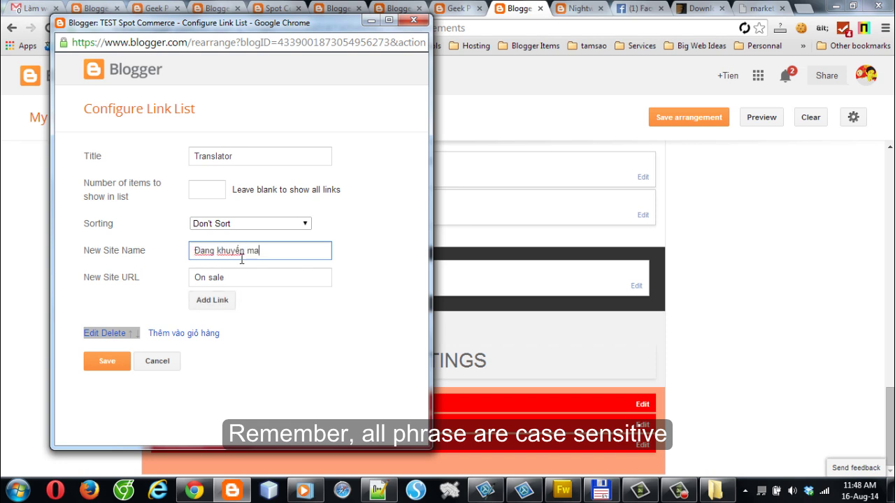
{"action": "left_click", "coordinate": [212, 300]}
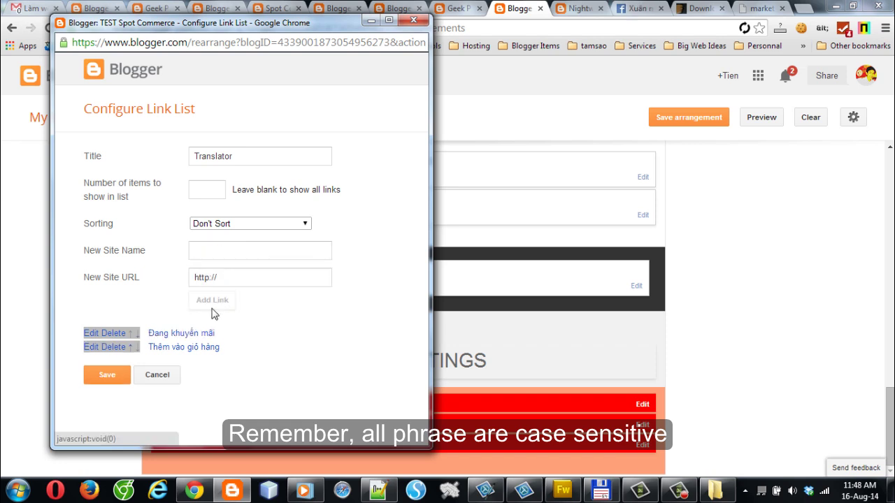
{"action": "left_click", "coordinate": [110, 380]}
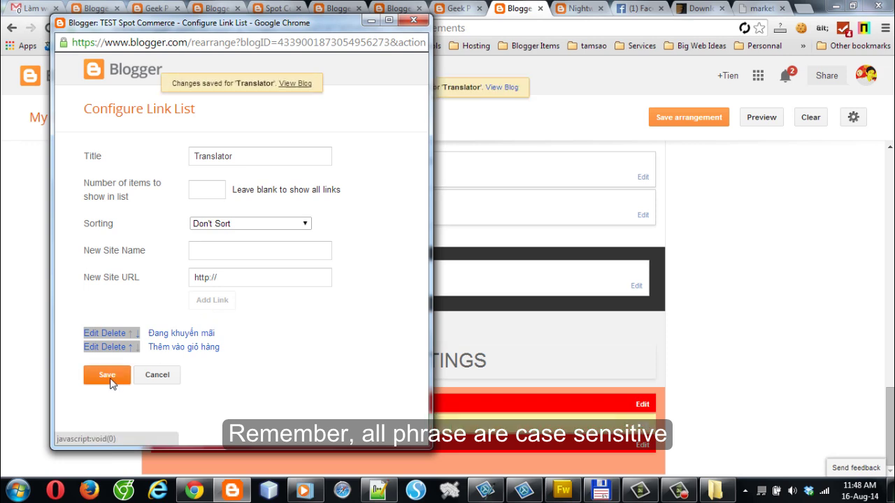
- Reload the Nightwear Top Shop page to check the sale label and the wording of its add-to-cart button
{"action": "left_click", "coordinate": [581, 7]}
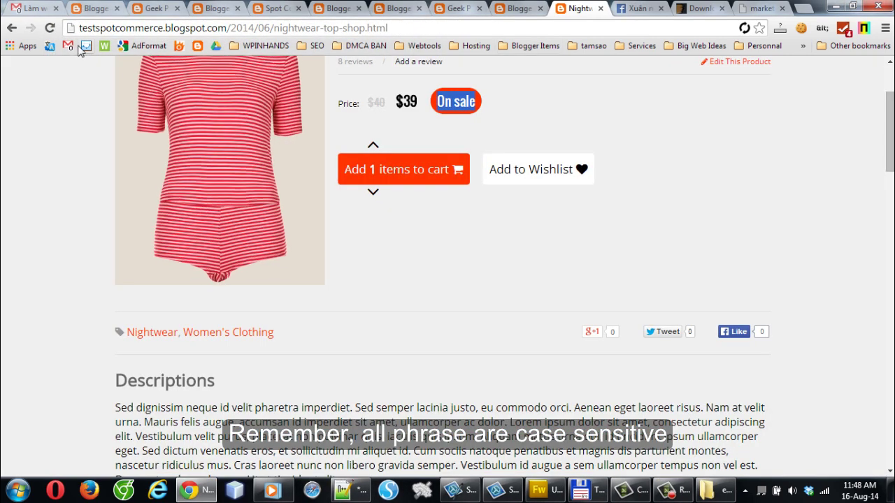
{"action": "key", "text": "F5"}
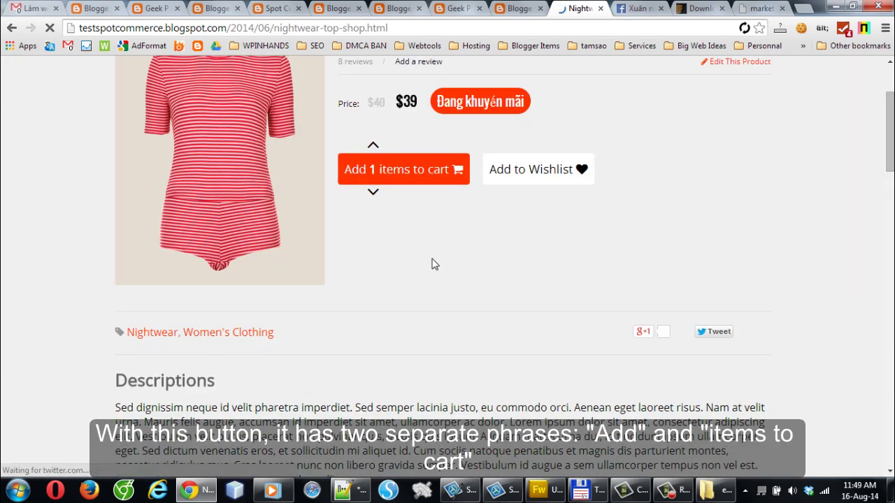
{"action": "left_click", "coordinate": [364, 175]}
- Add the translation "Thêm" for "Add" to the TRANSLATOR gadget, save it and reload the product page
{"action": "left_click", "coordinate": [526, 8]}
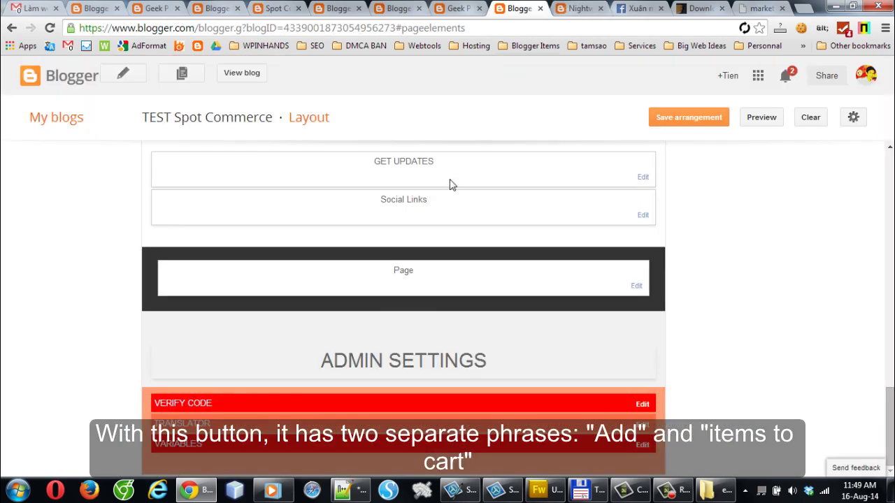
{"action": "left_click", "coordinate": [638, 427]}
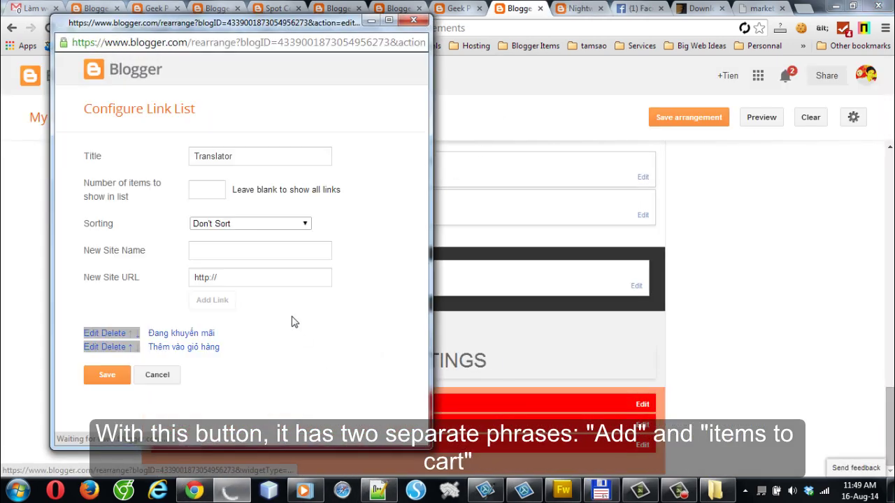
{"action": "left_click", "coordinate": [246, 283]}
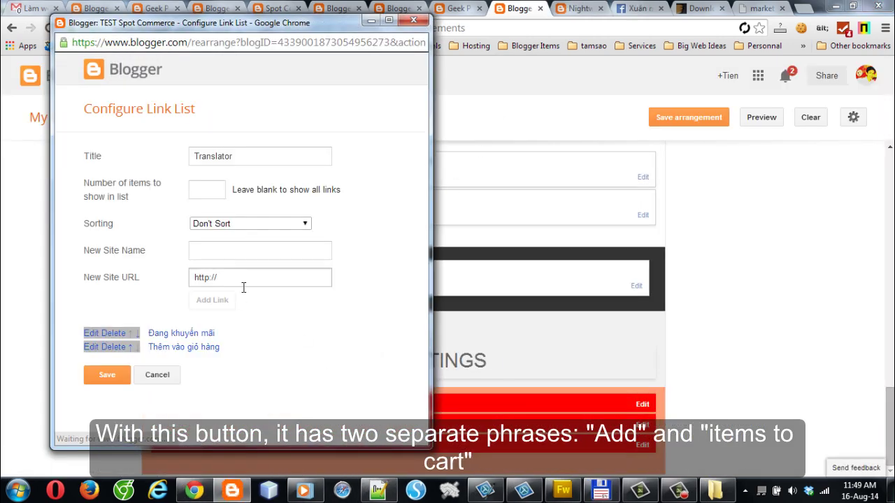
{"action": "left_click", "coordinate": [260, 251]}
{"action": "type", "text": "Thêm"}
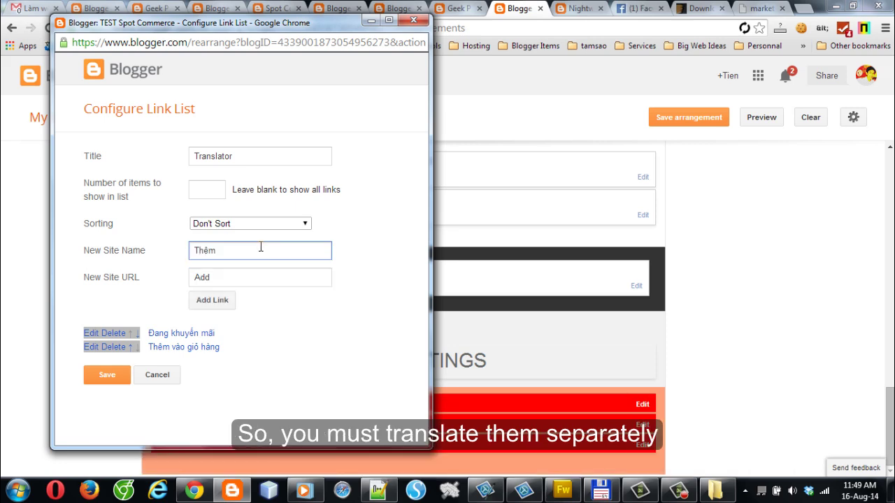
{"action": "left_click", "coordinate": [211, 302]}
{"action": "left_click", "coordinate": [107, 389]}
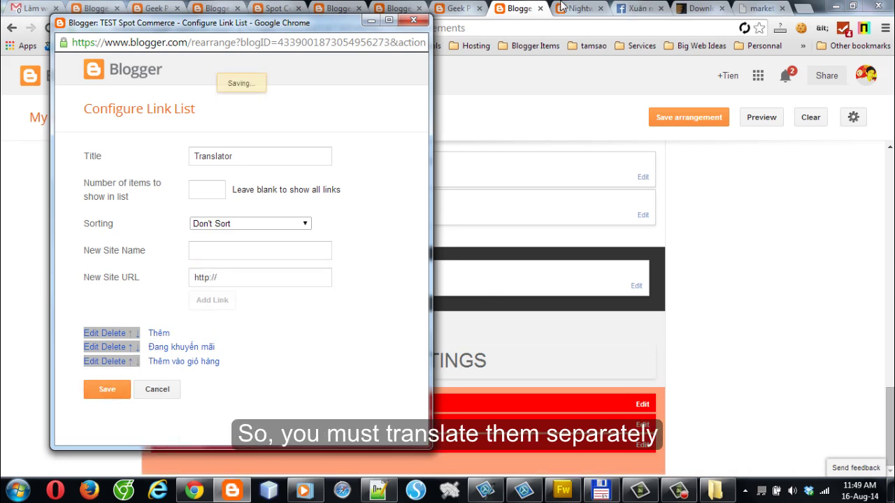
{"action": "key", "text": "ctrl+Tab"}
{"action": "left_click", "coordinate": [50, 28]}
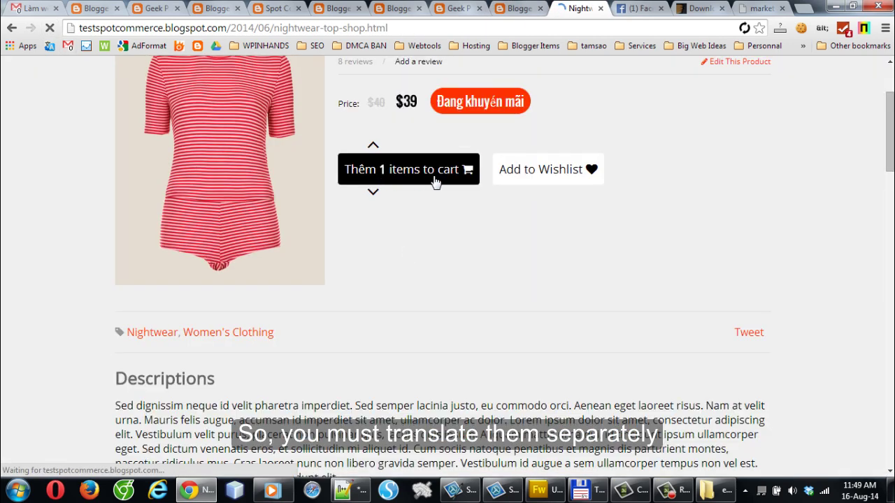
- Add the translation "sản phẩm vào giỏ" for "items to cart" to the TRANSLATOR gadget, save it and reload the product page
{"action": "key", "text": "ctrl+shift+Tab"}
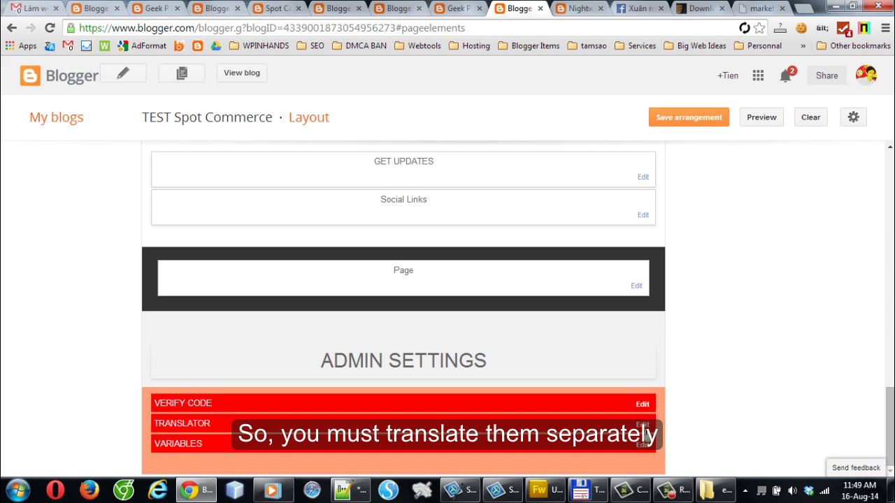
{"action": "left_click", "coordinate": [642, 424]}
{"action": "left_click", "coordinate": [220, 277]}
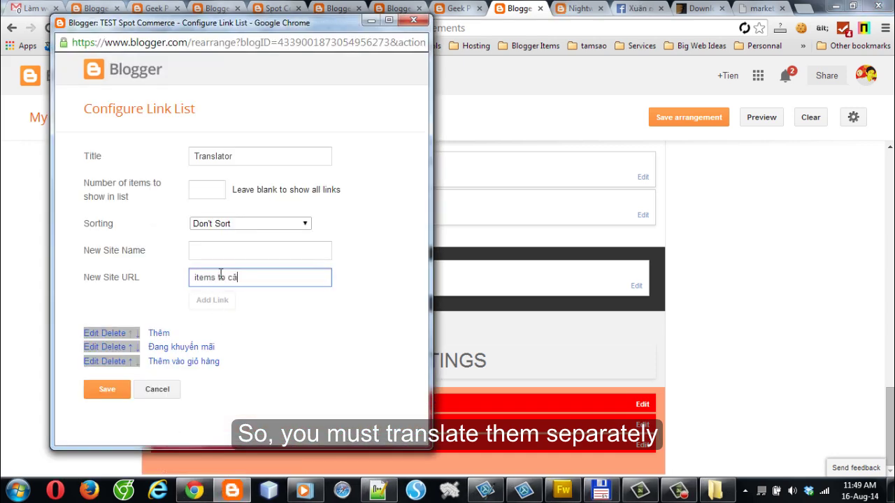
{"action": "key", "text": "shift+Tab"}
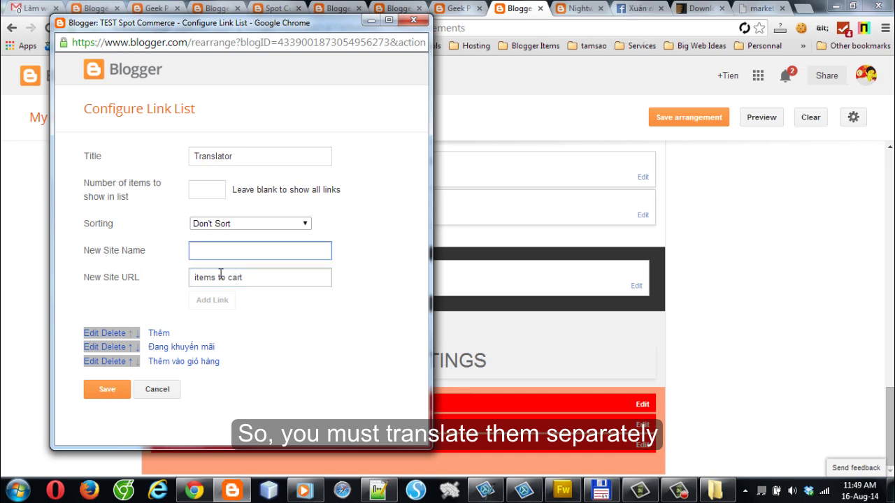
{"action": "type", "text": "sản phẩm vào giỏ"}
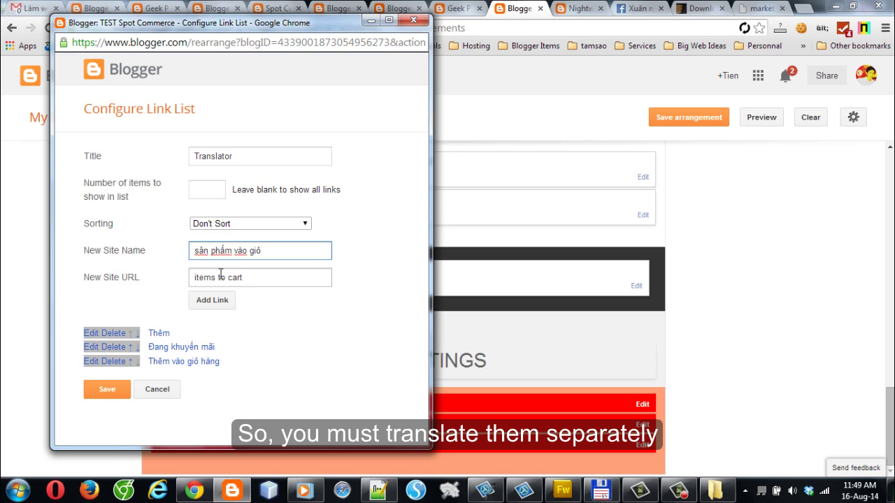
{"action": "left_click", "coordinate": [212, 300]}
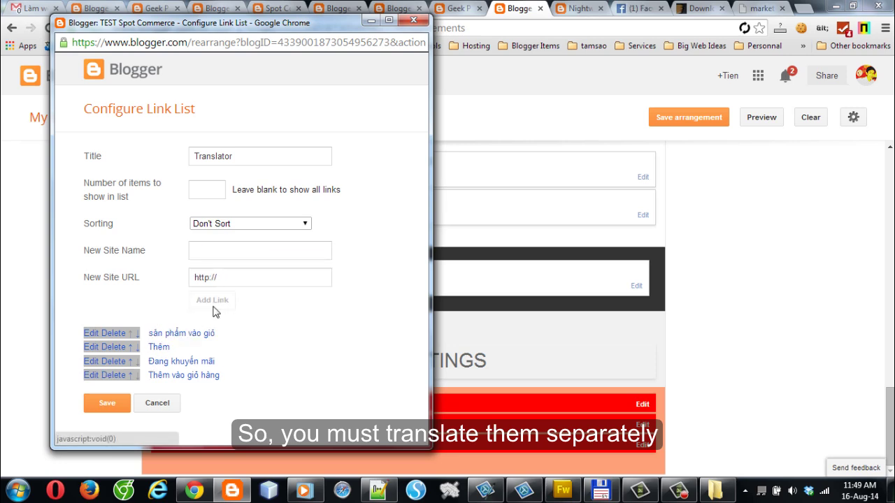
{"action": "left_click", "coordinate": [104, 406]}
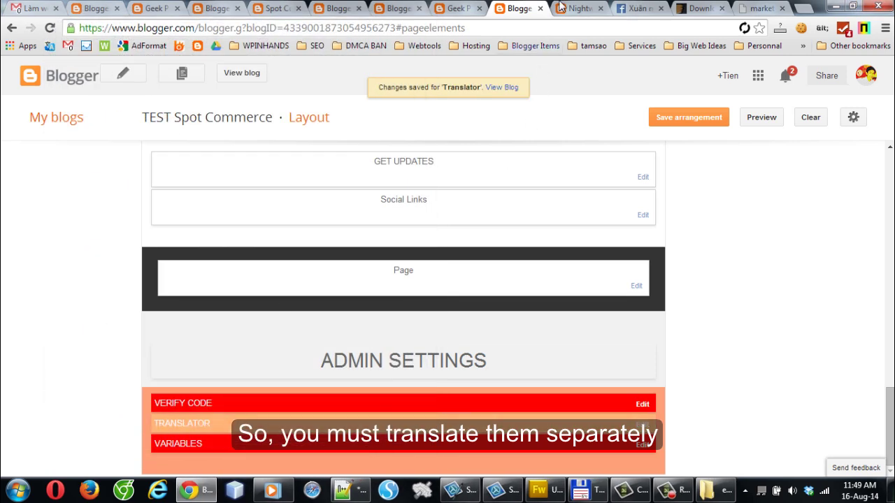
{"action": "left_click", "coordinate": [561, 8]}
{"action": "left_click", "coordinate": [51, 26]}
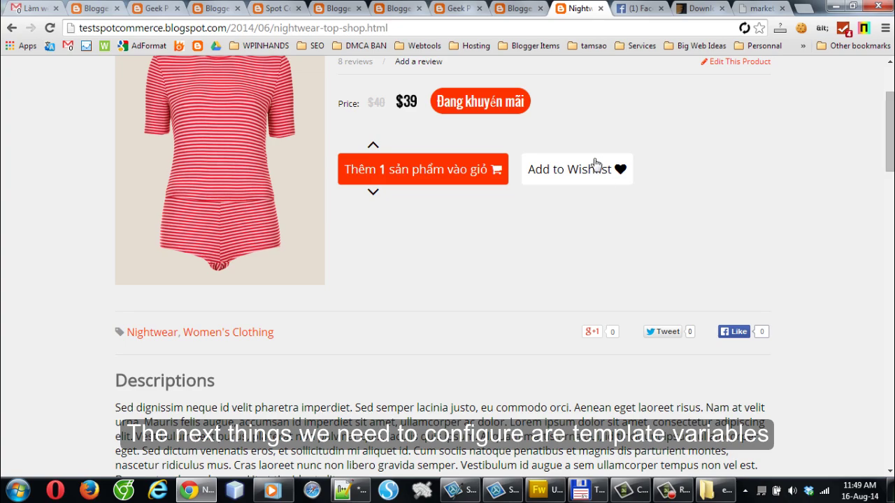
- Open the blog's home page and examine the currency symbol on the product prices
{"action": "scroll", "coordinate": [595, 164], "scroll_direction": "up", "scroll_amount": 2}
{"action": "left_click", "coordinate": [133, 119]}
{"action": "scroll", "coordinate": [560, 259], "scroll_direction": "down", "scroll_amount": 2}
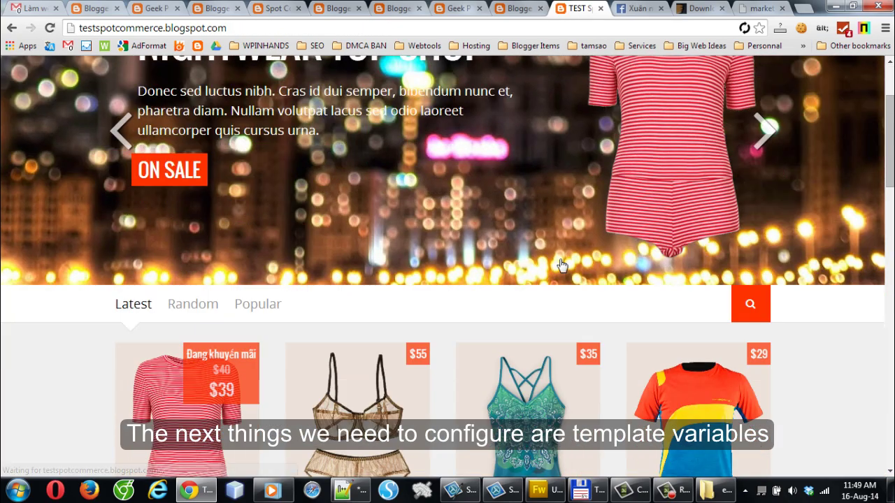
{"action": "scroll", "coordinate": [561, 264], "scroll_direction": "down", "scroll_amount": 3}
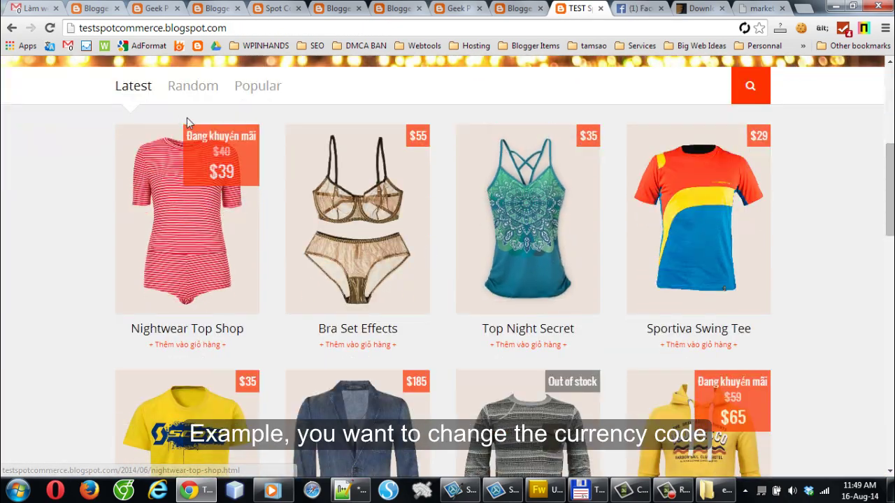
{"action": "scroll", "coordinate": [187, 117], "scroll_direction": "down", "scroll_amount": 1}
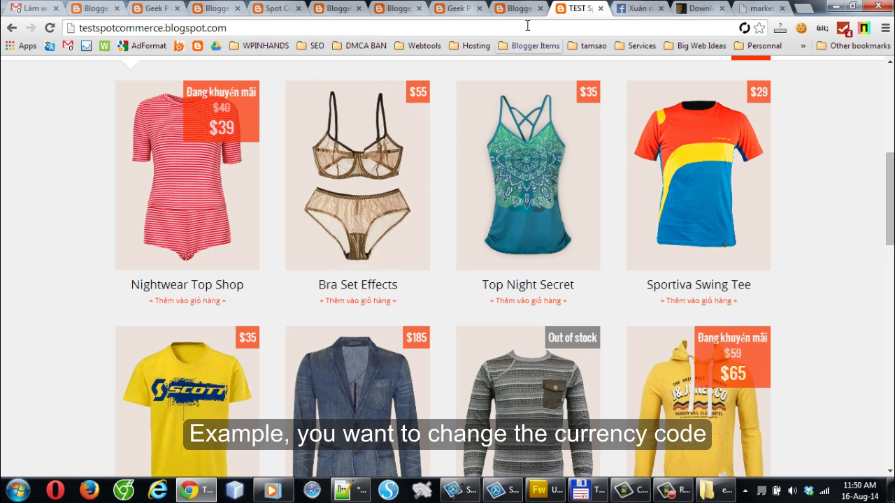
- Add a CURRENCY CODE variable with the Vietnamese currency value to the VARIABLES gadget in the blog's layout and save the gadget
{"action": "left_click", "coordinate": [515, 8]}
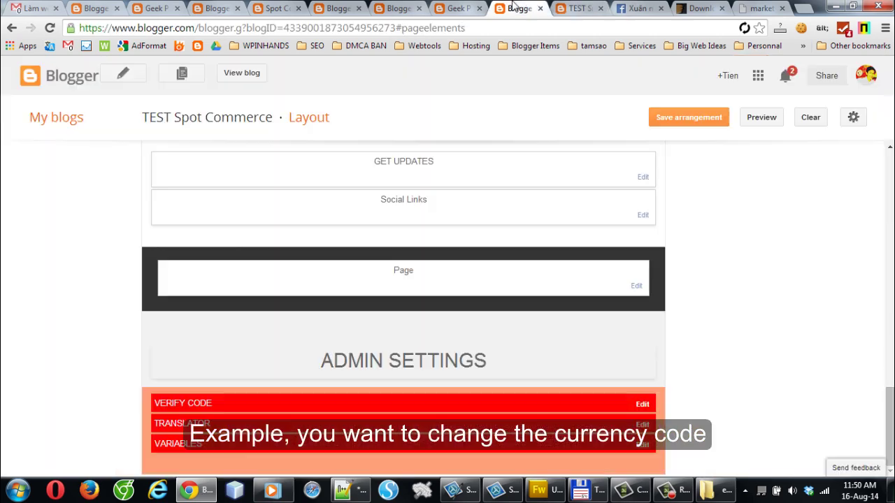
{"action": "left_click", "coordinate": [642, 445]}
{"action": "left_click", "coordinate": [229, 251]}
{"action": "type", "text": "CURRENCY CODE"}
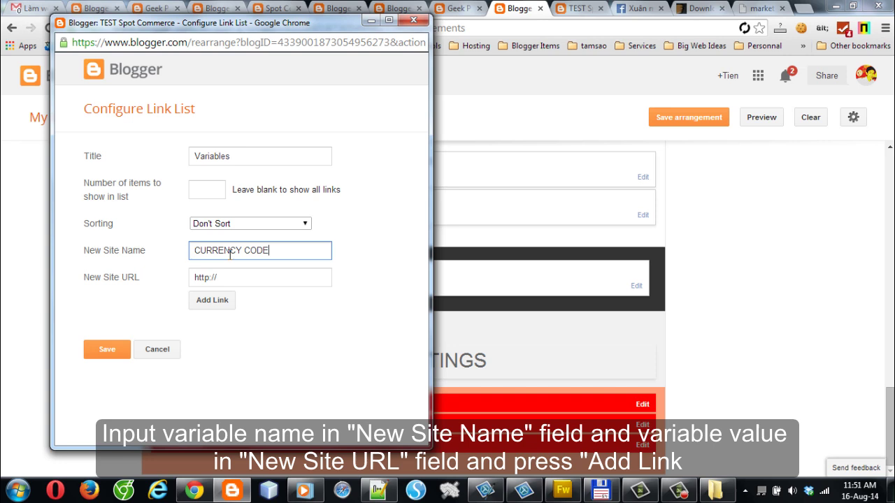
{"action": "key", "text": "Tab"}
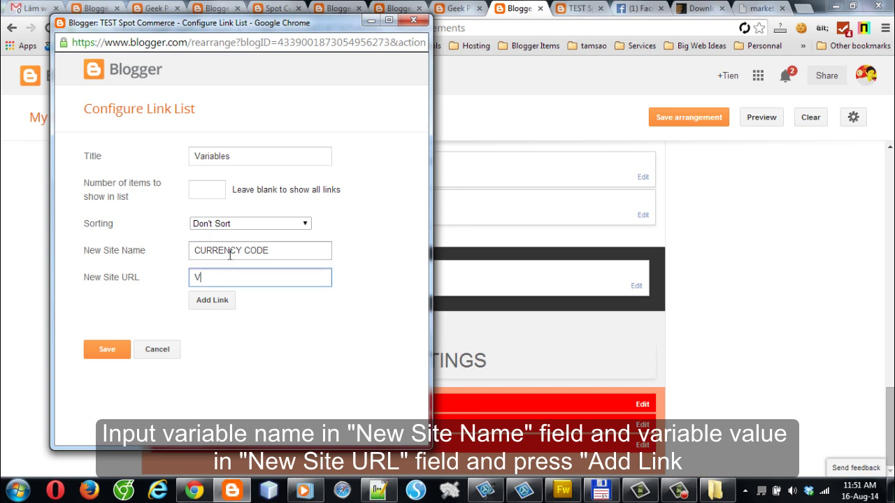
{"action": "left_click", "coordinate": [223, 302]}
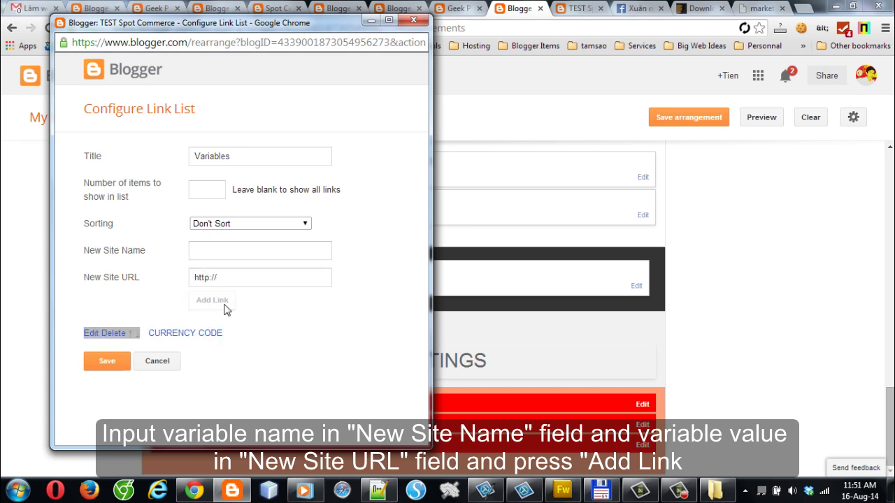
{"action": "left_click", "coordinate": [102, 358]}
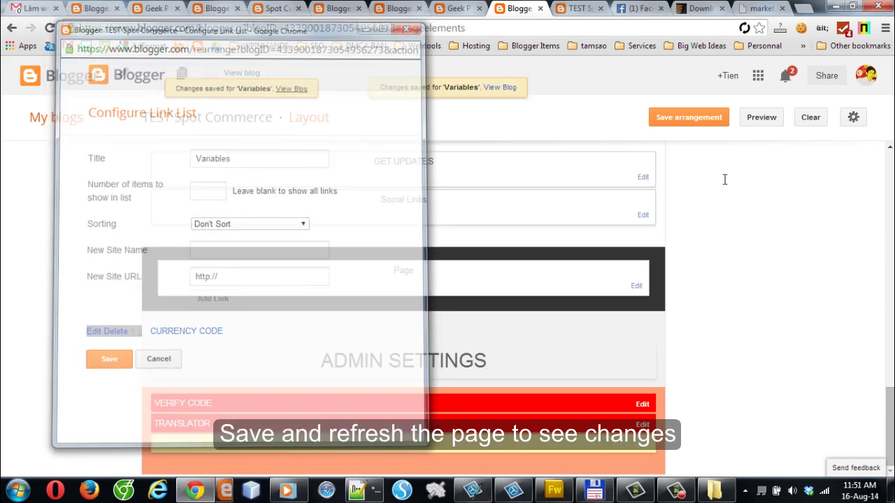
- Save the layout arrangement and check the currency symbol on the blog's product prices
{"action": "left_click", "coordinate": [683, 119]}
{"action": "left_click", "coordinate": [579, 9]}
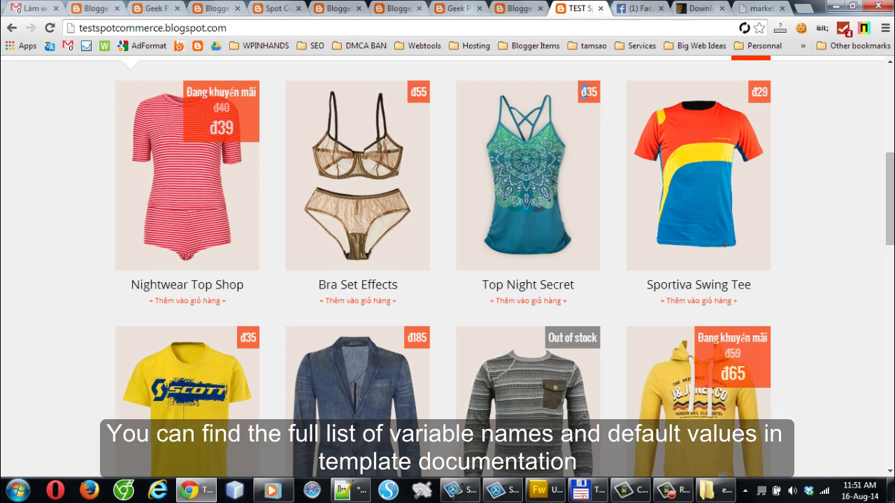
{"action": "scroll", "coordinate": [818, 157], "scroll_direction": "down", "scroll_amount": 1}
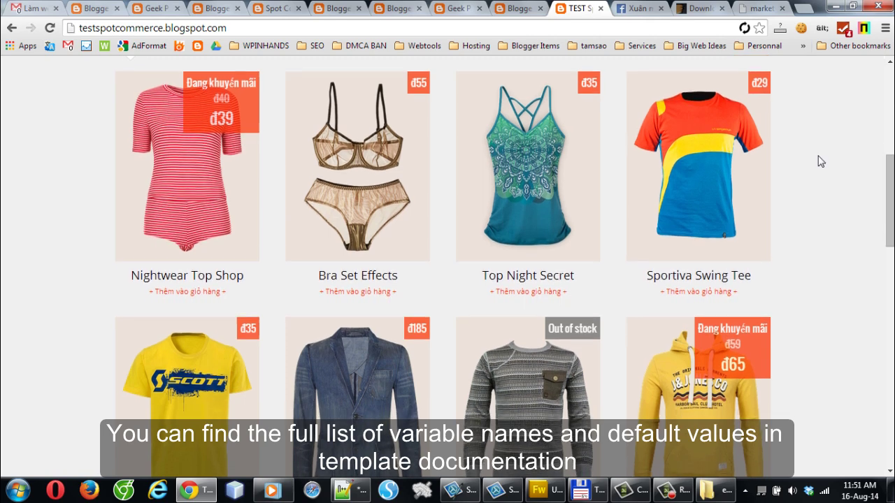
{"action": "left_click", "coordinate": [540, 6]}
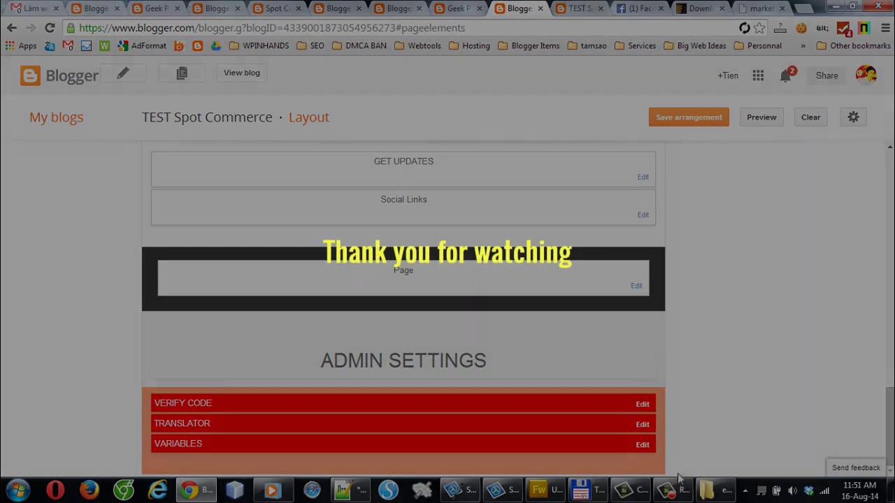
{"action": "left_click", "coordinate": [682, 493]}
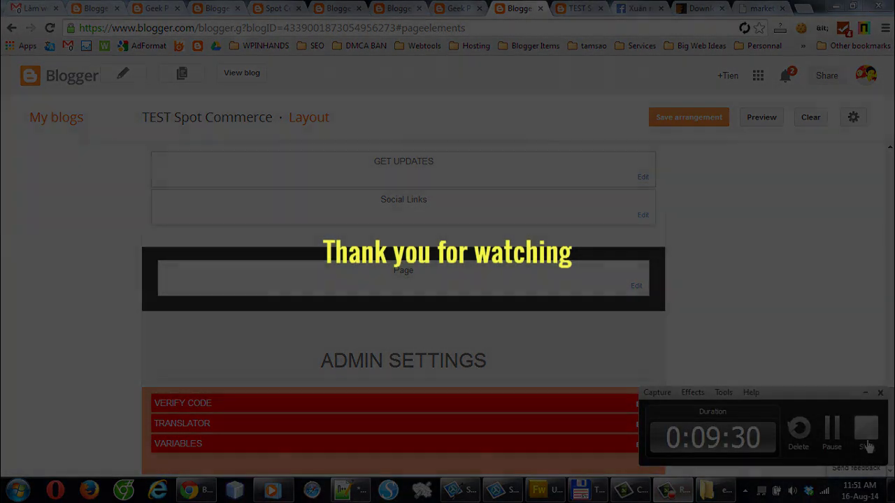